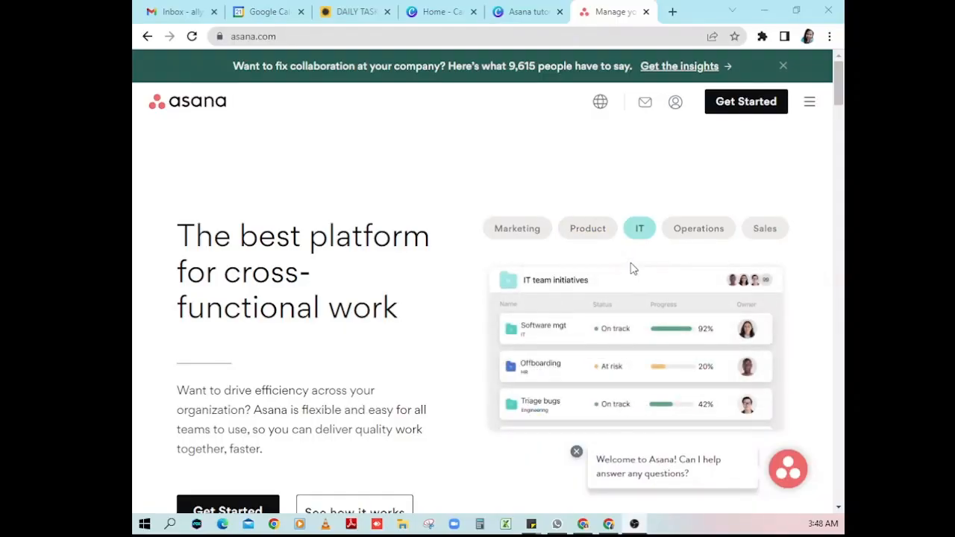
- Begin a new Asana account from Get Started and submit the user's Gmail address
{"action": "left_click", "coordinate": [749, 120]}
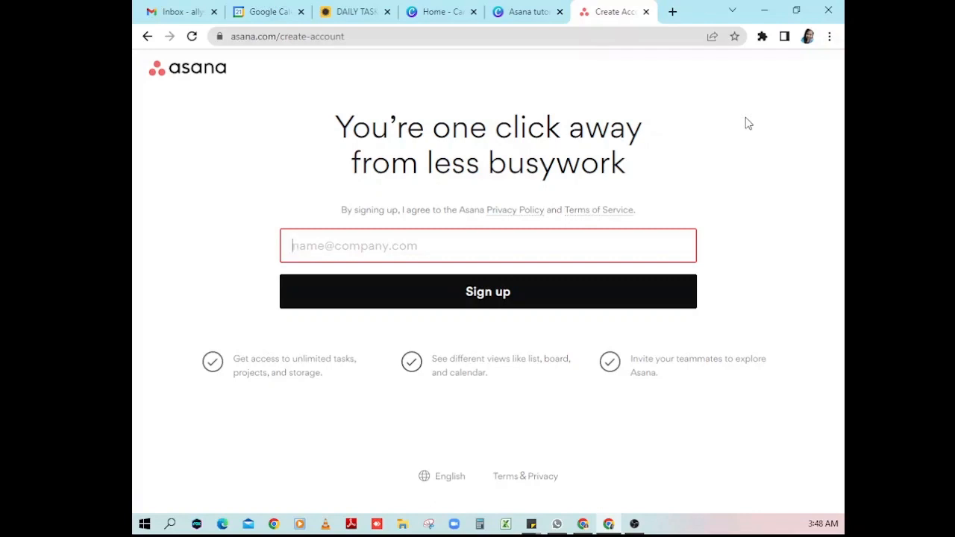
{"action": "left_click", "coordinate": [417, 246]}
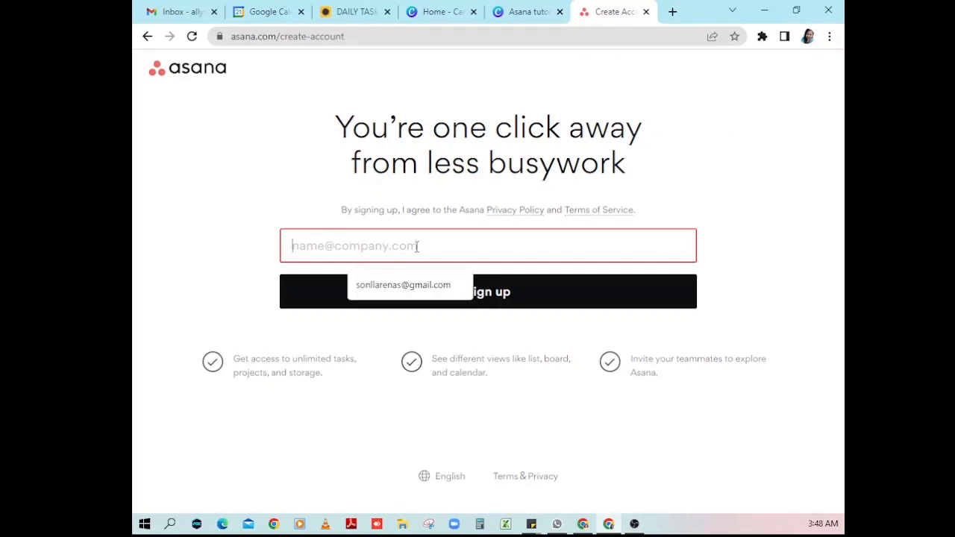
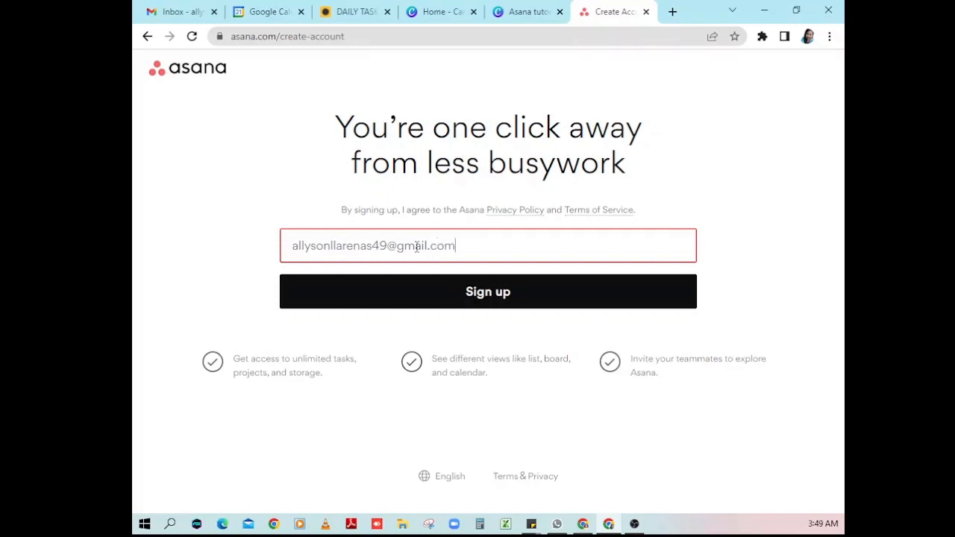
{"action": "left_click", "coordinate": [472, 289]}
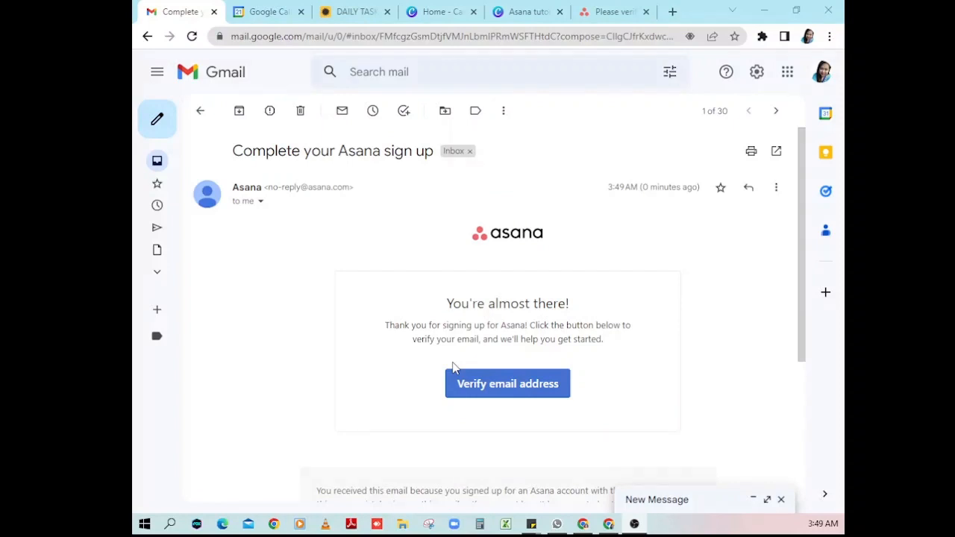
- Verify the e-mail address from the 'Complete your Asana sign up' message
{"action": "left_click", "coordinate": [480, 383]}
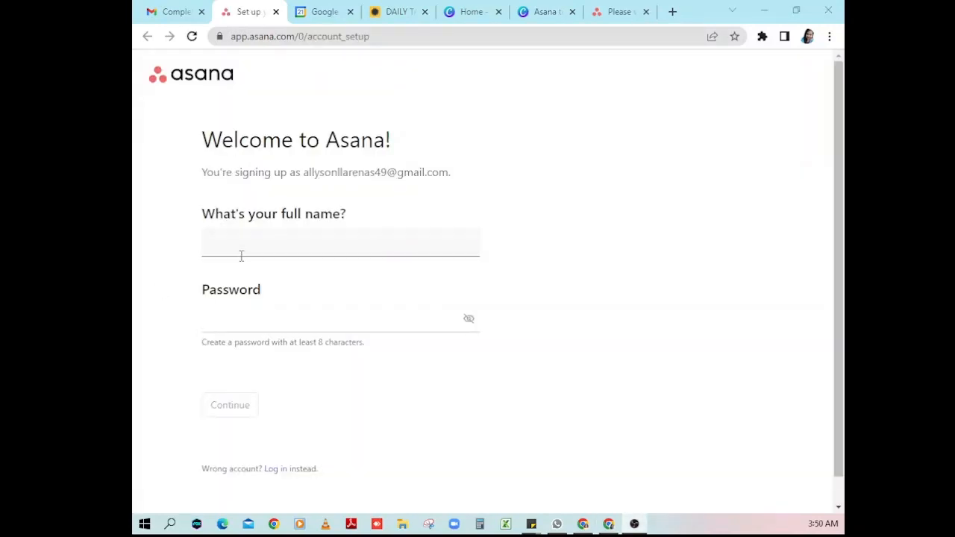
- Enter the account holder's full name and paste in a password, then continue
{"action": "left_click", "coordinate": [242, 254]}
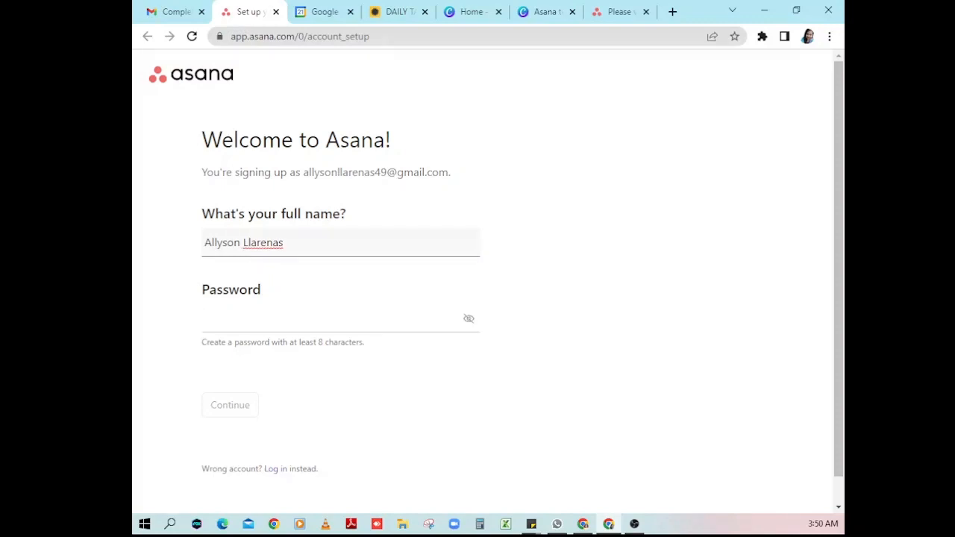
{"action": "left_click", "coordinate": [328, 318]}
{"action": "key", "text": "ctrl+v"}
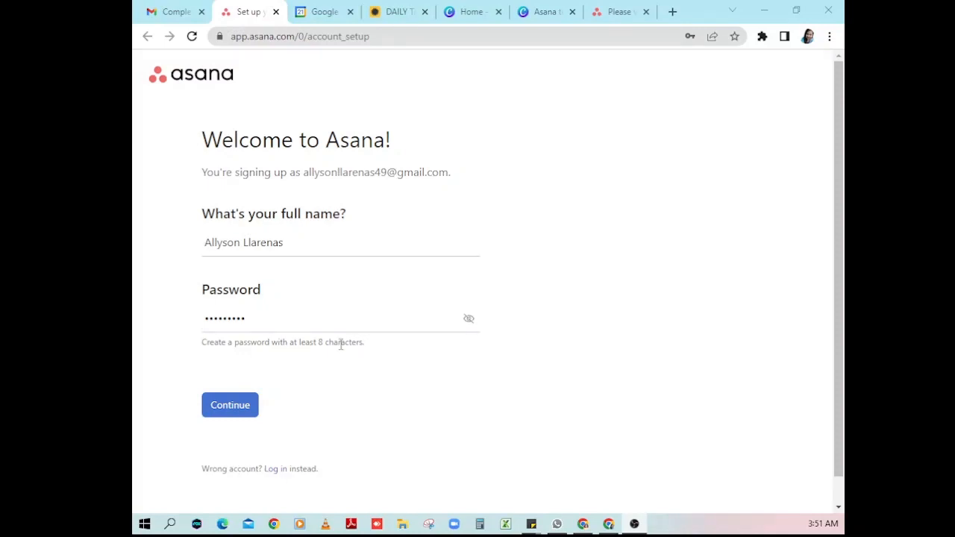
{"action": "left_click", "coordinate": [223, 411]}
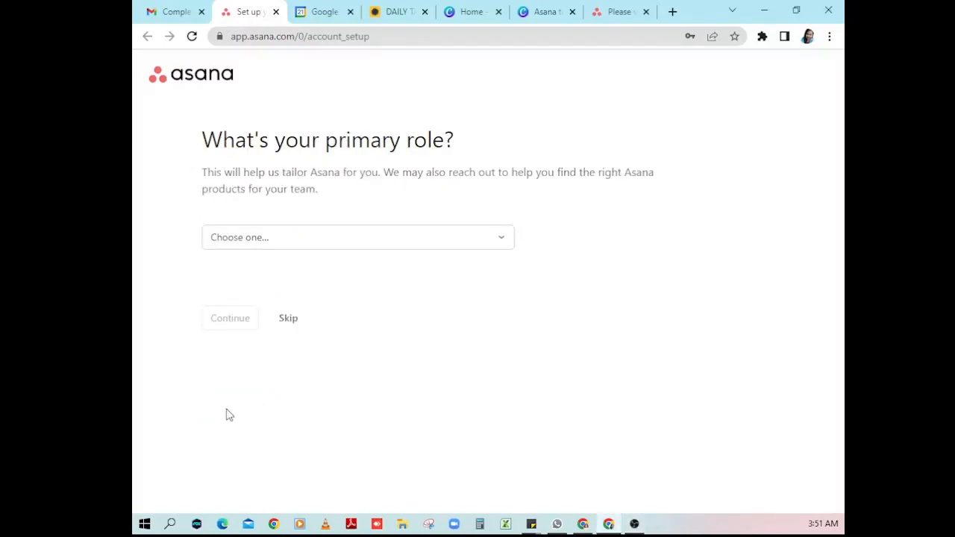
- Pick Freelancer as the primary role and Other as the kind of work
{"action": "left_click", "coordinate": [312, 248]}
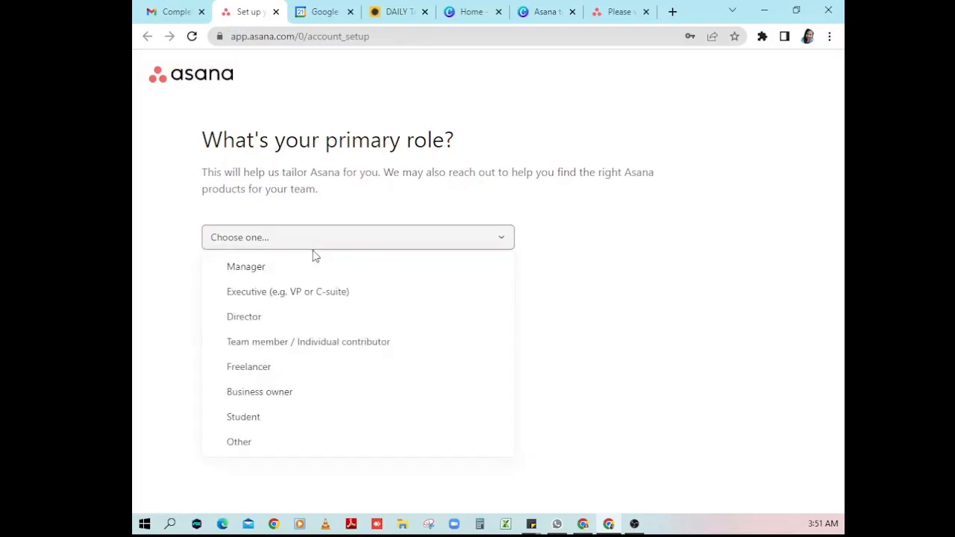
{"action": "left_click", "coordinate": [309, 375]}
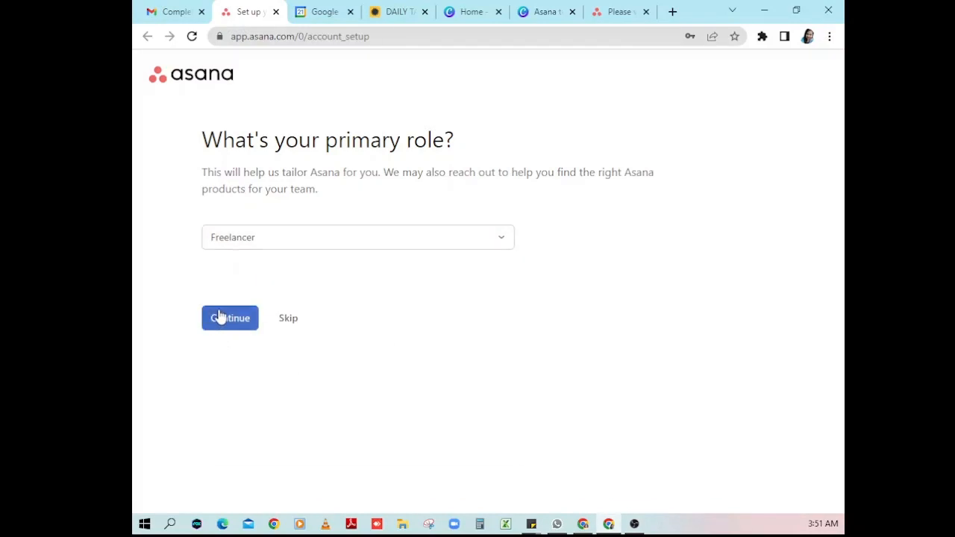
{"action": "left_click", "coordinate": [228, 321]}
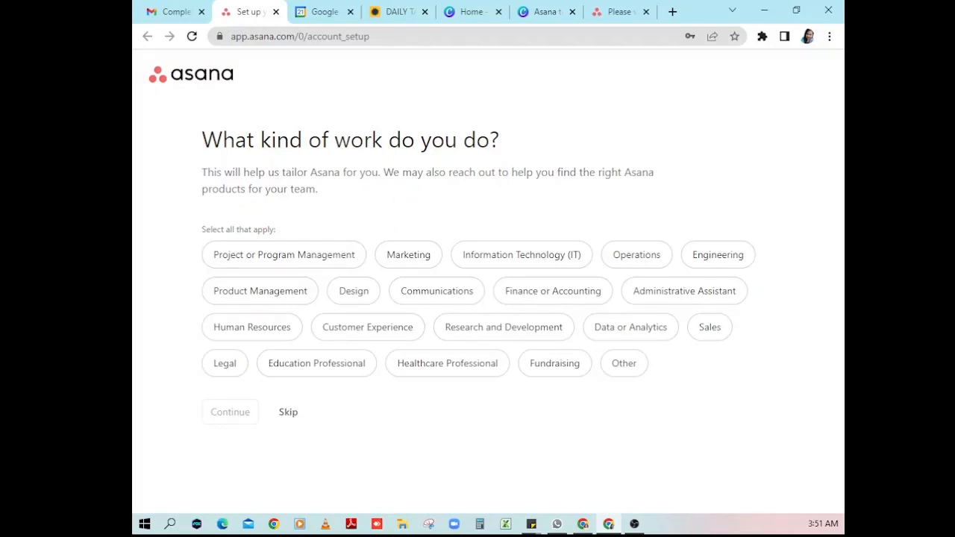
{"action": "left_click", "coordinate": [625, 366]}
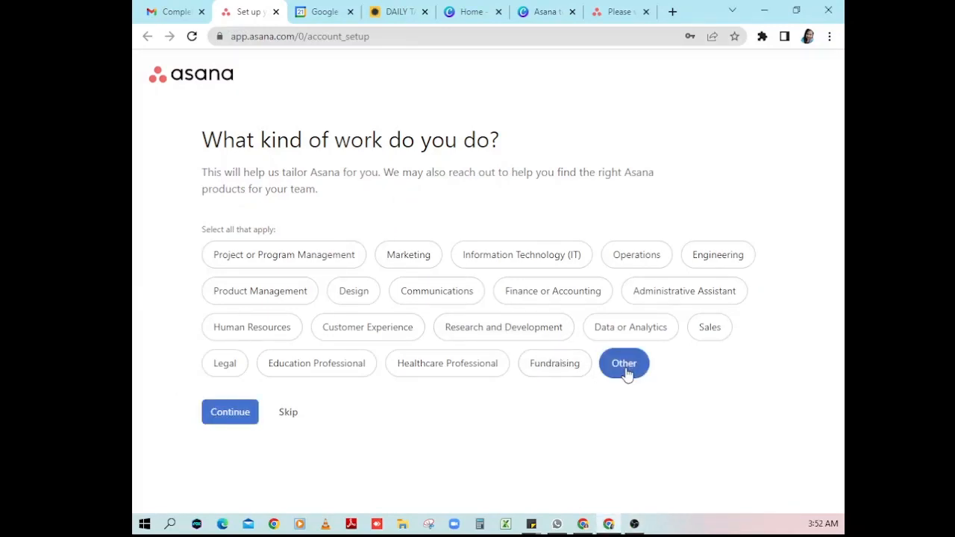
{"action": "left_click", "coordinate": [220, 414]}
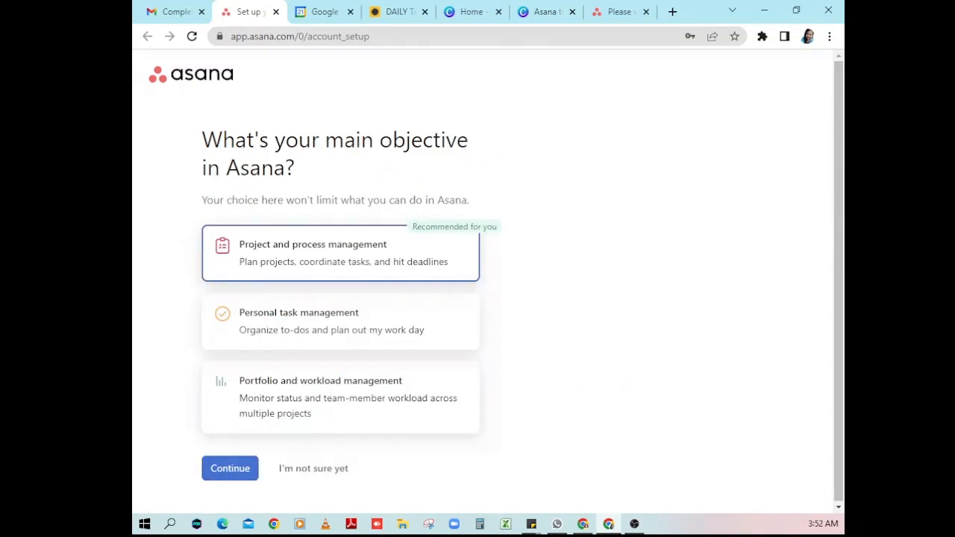
- Choose 'Project and process management' as the main objective and continue
{"action": "key", "text": "alt+Tab"}
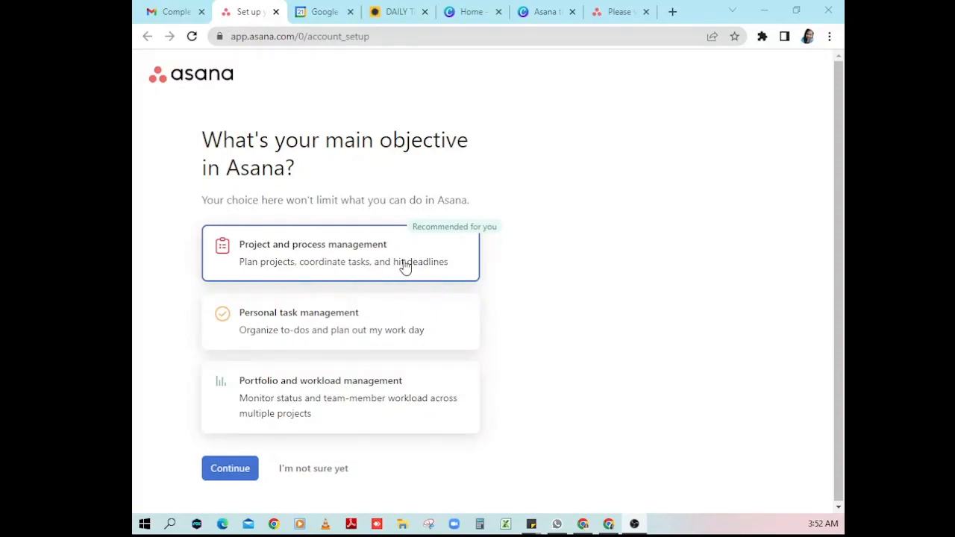
{"action": "left_click", "coordinate": [295, 269]}
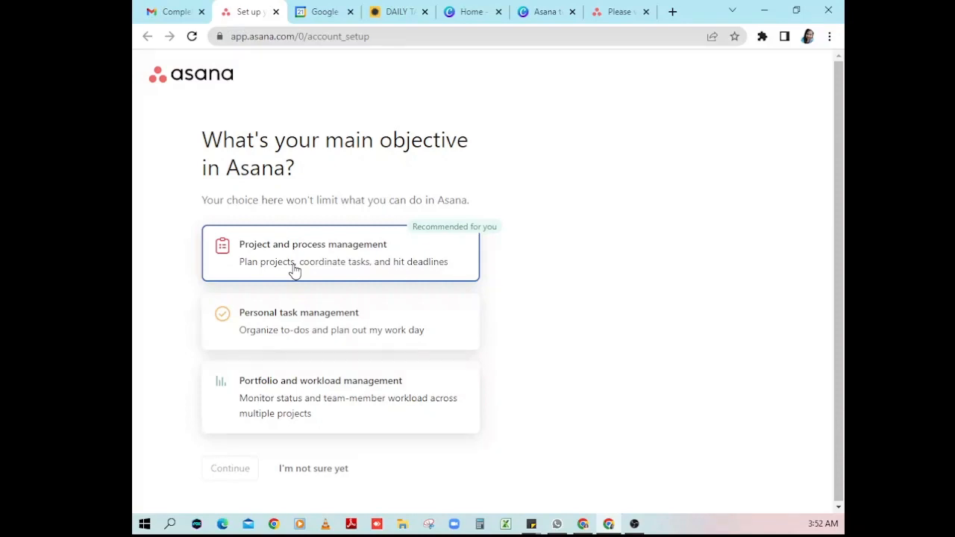
{"action": "left_click", "coordinate": [308, 263]}
{"action": "left_click", "coordinate": [232, 475]}
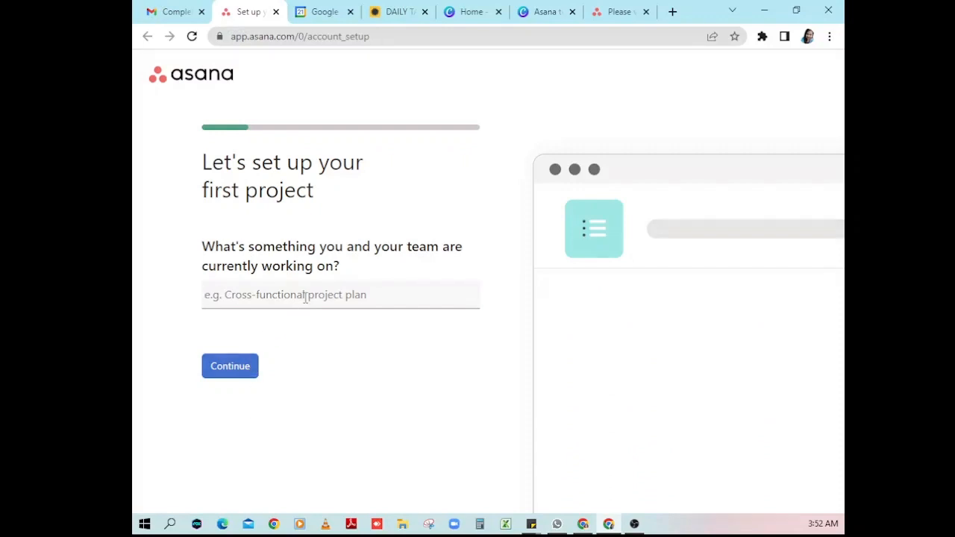
- Name the project Move with tasks 'Create a training video for Asana', 'Create slide presentation', 'Set up OBS'
{"action": "type", "text": "Move"}
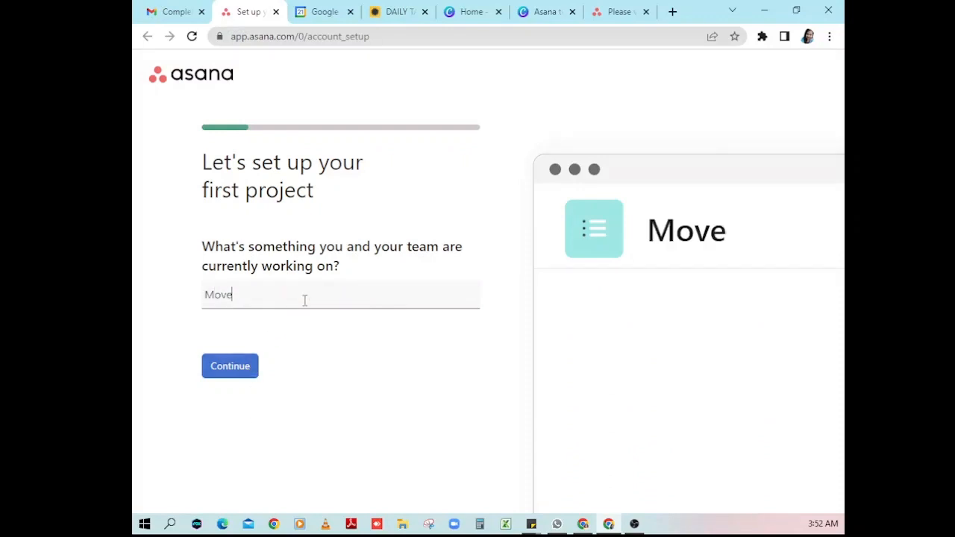
{"action": "left_click", "coordinate": [224, 363]}
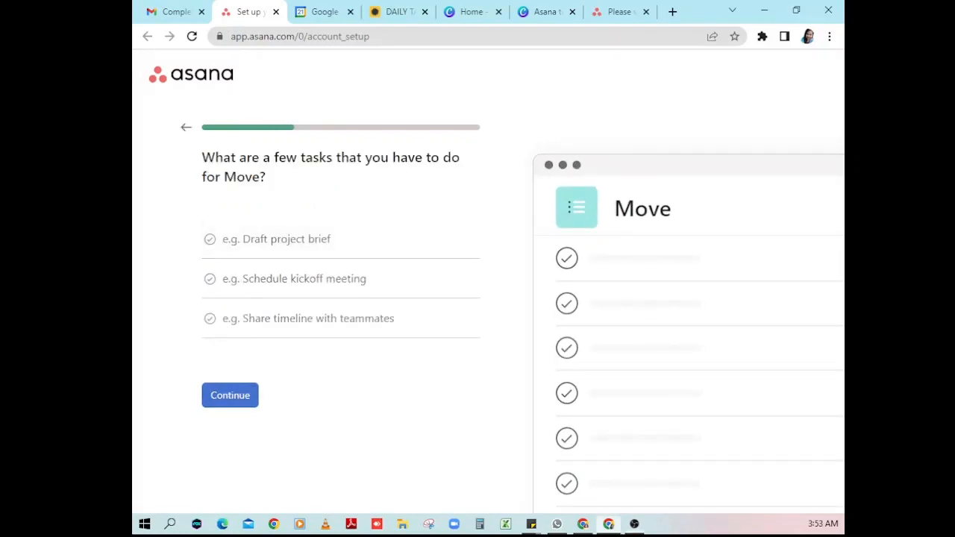
{"action": "left_click", "coordinate": [274, 237]}
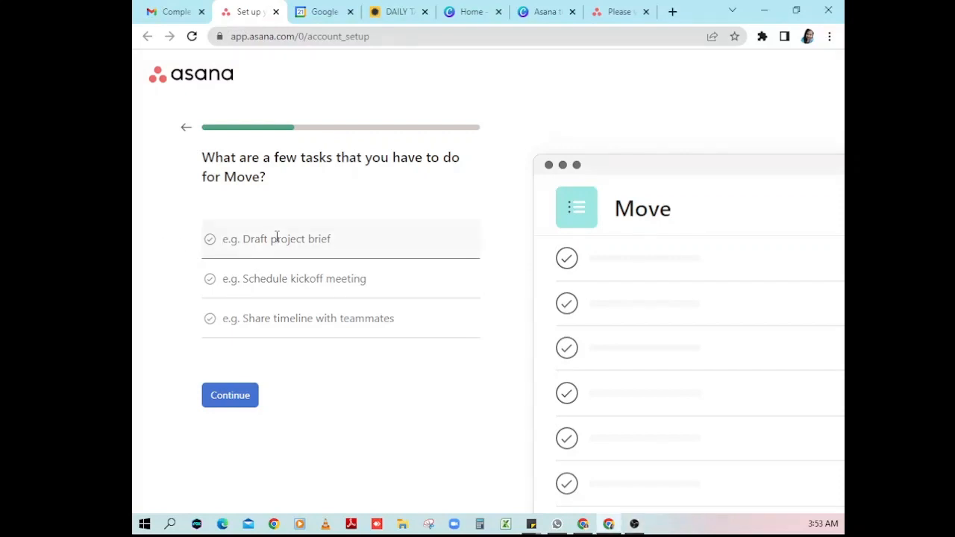
{"action": "type", "text": "Create a training video for Asana"}
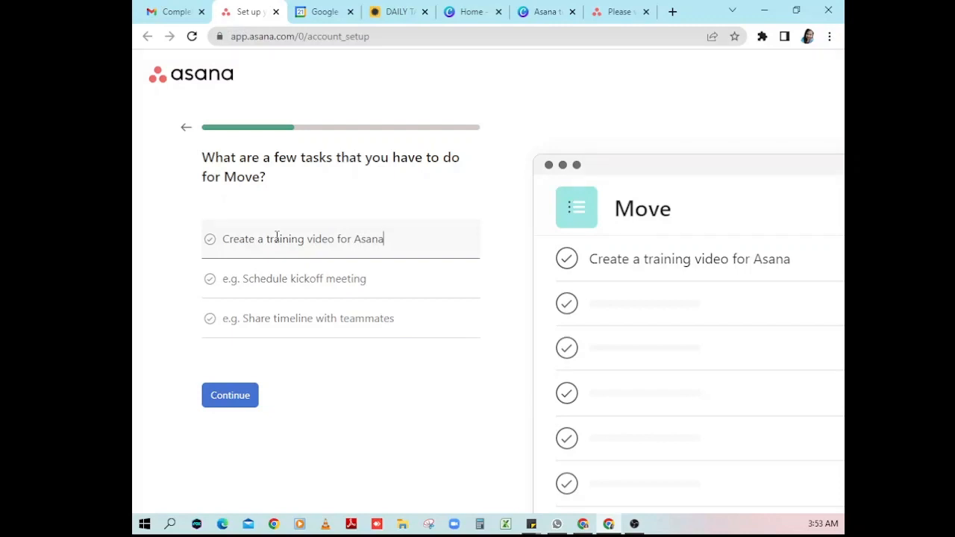
{"action": "left_click", "coordinate": [274, 277]}
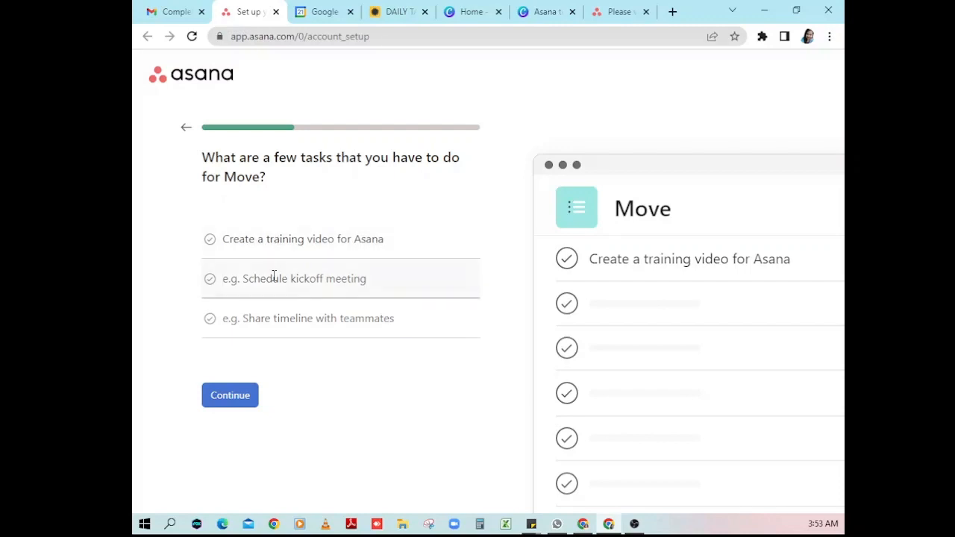
{"action": "type", "text": "Create sl"}
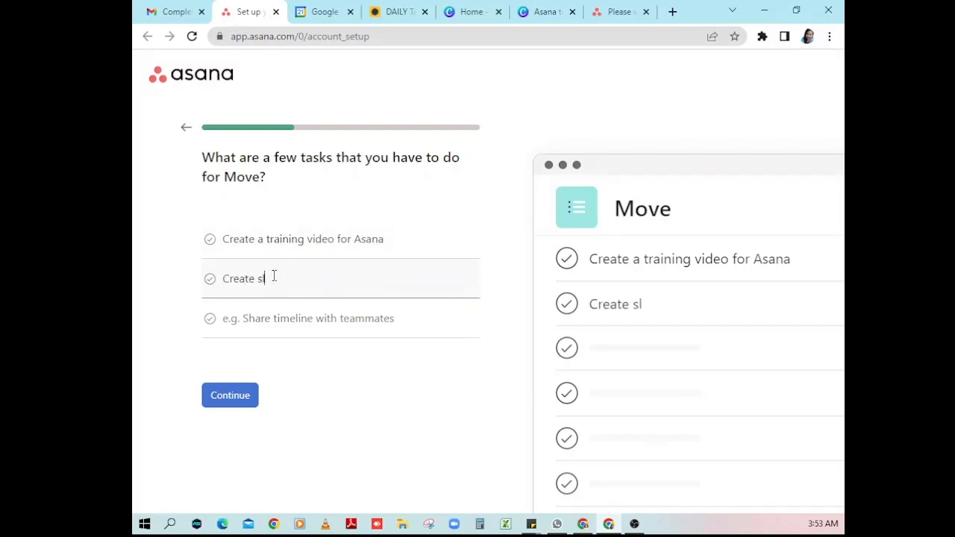
{"action": "type", "text": "ide presentation"}
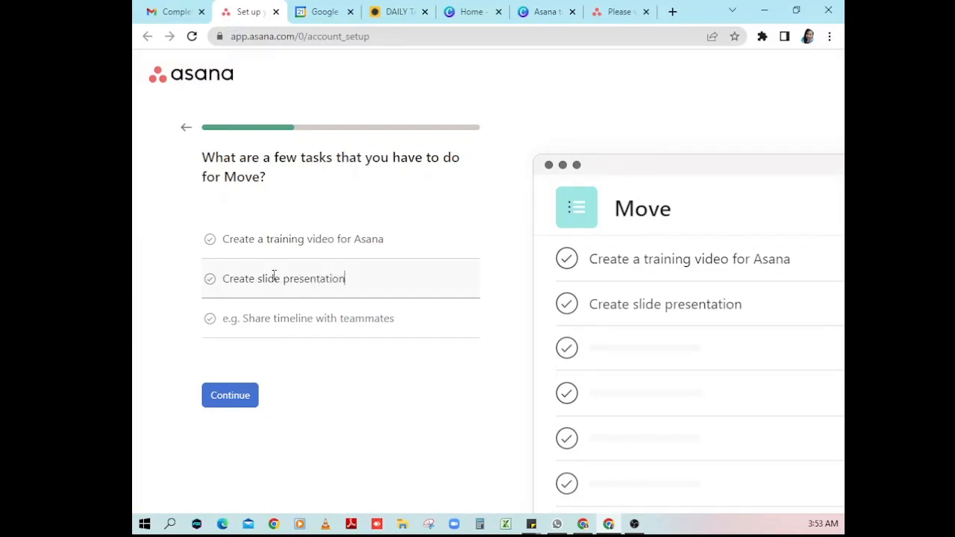
{"action": "left_click", "coordinate": [283, 322]}
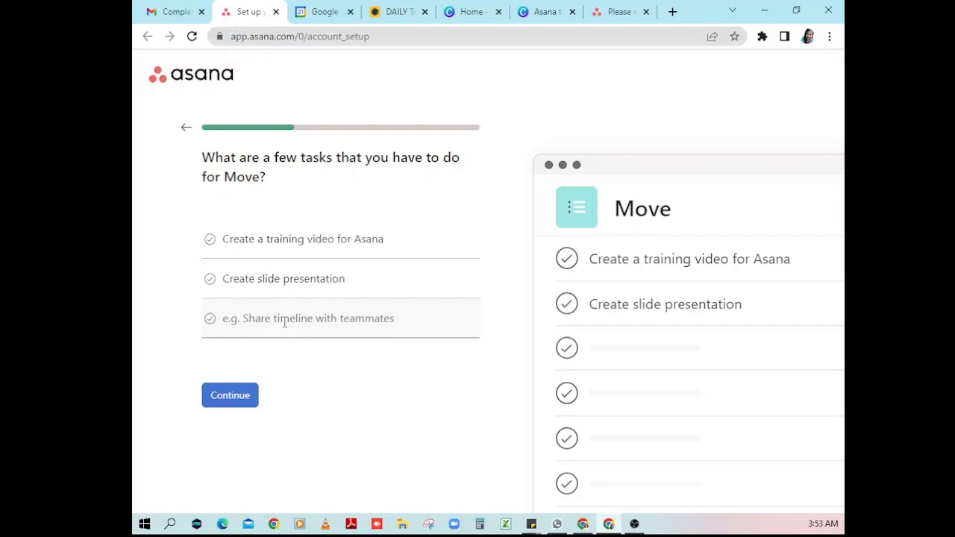
{"action": "type", "text": "Set uop"}
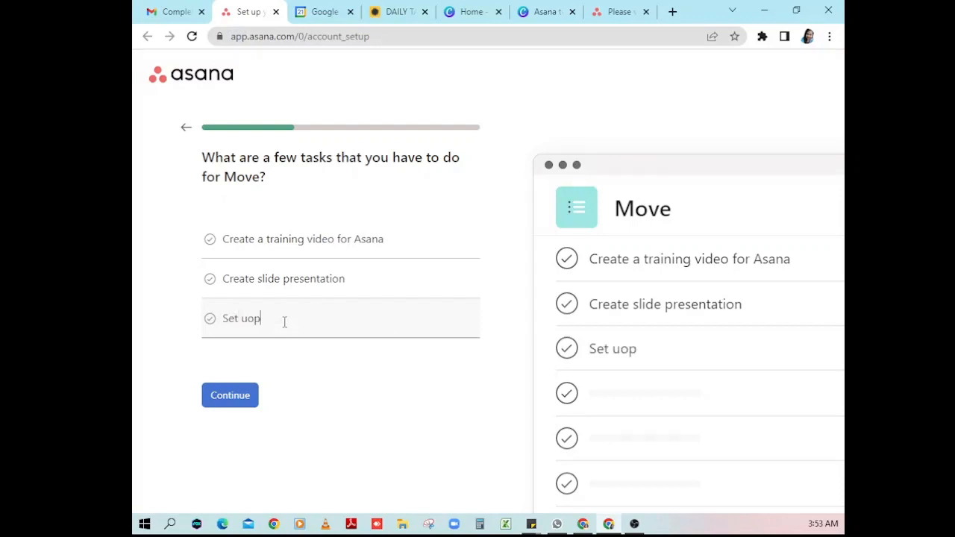
{"action": "key", "text": "BackSpace"}
{"action": "key", "text": "BackSpace"}
{"action": "type", "text": "p OBS"}
{"action": "left_click", "coordinate": [251, 399]}
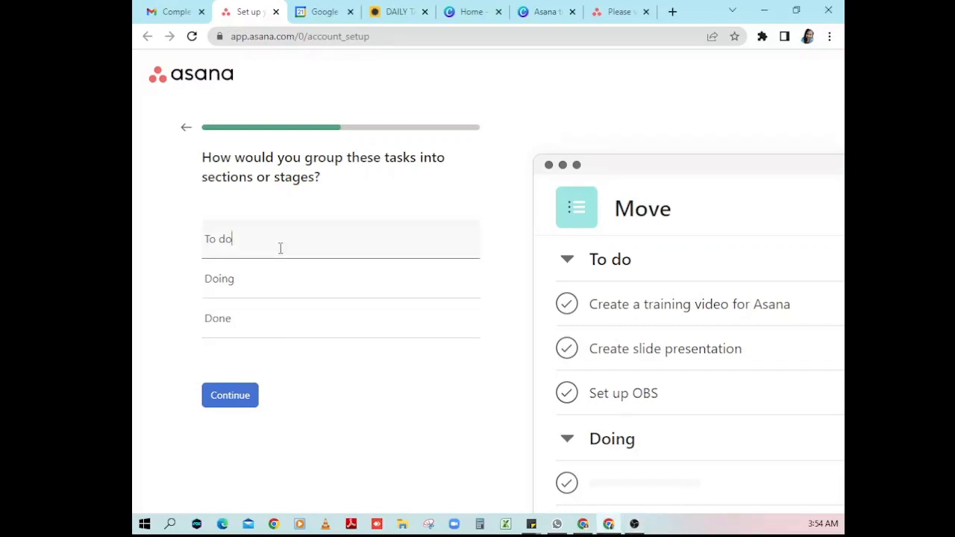
- Accept the default To do, Doing and Done sections for Move
{"action": "left_click", "coordinate": [264, 287]}
{"action": "left_click", "coordinate": [254, 319]}
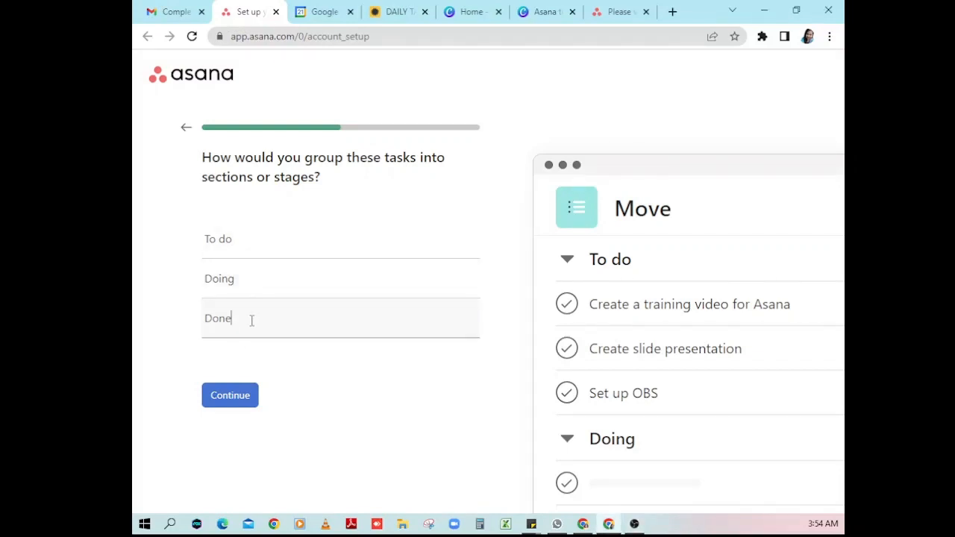
{"action": "left_click", "coordinate": [236, 405]}
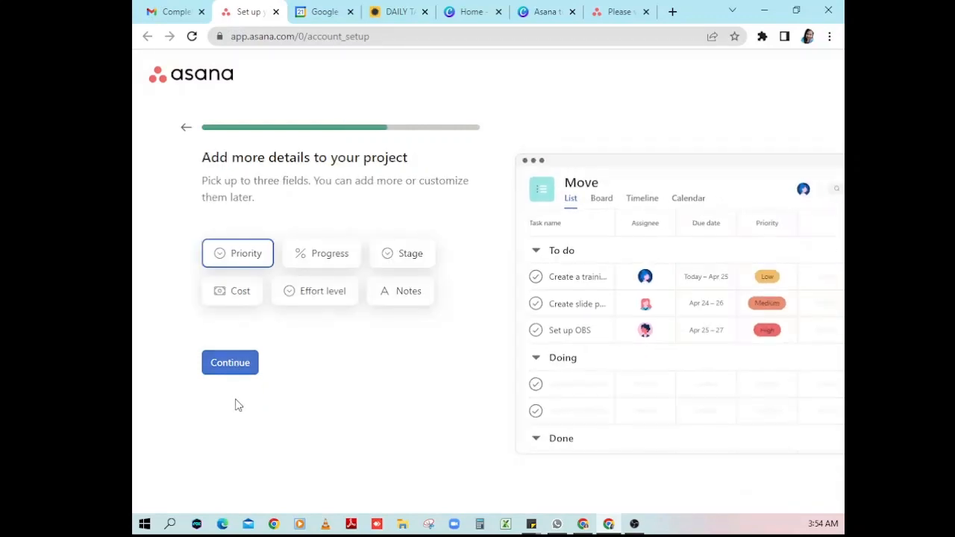
- Add Progress and Notes alongside Priority as the project's extra fields
{"action": "key", "text": "alt+Tab"}
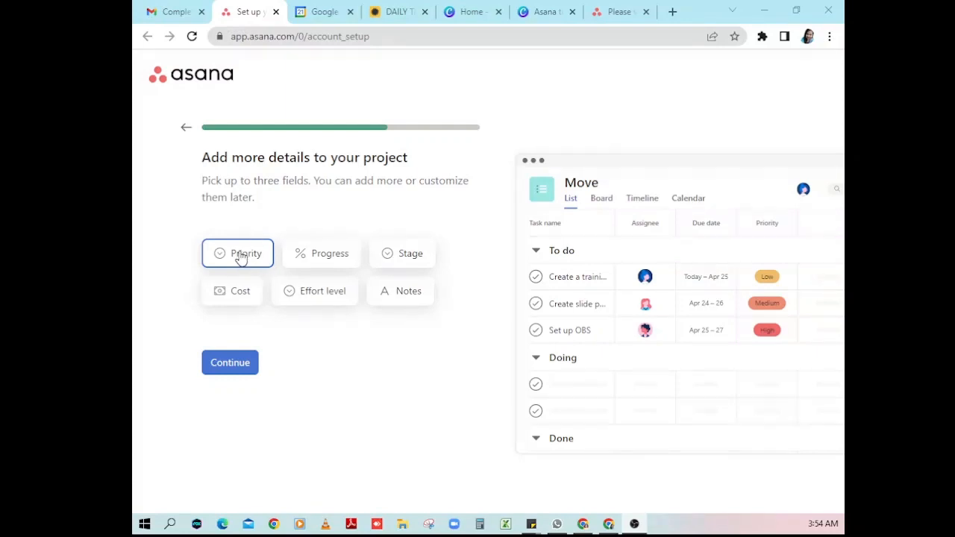
{"action": "left_click", "coordinate": [328, 255]}
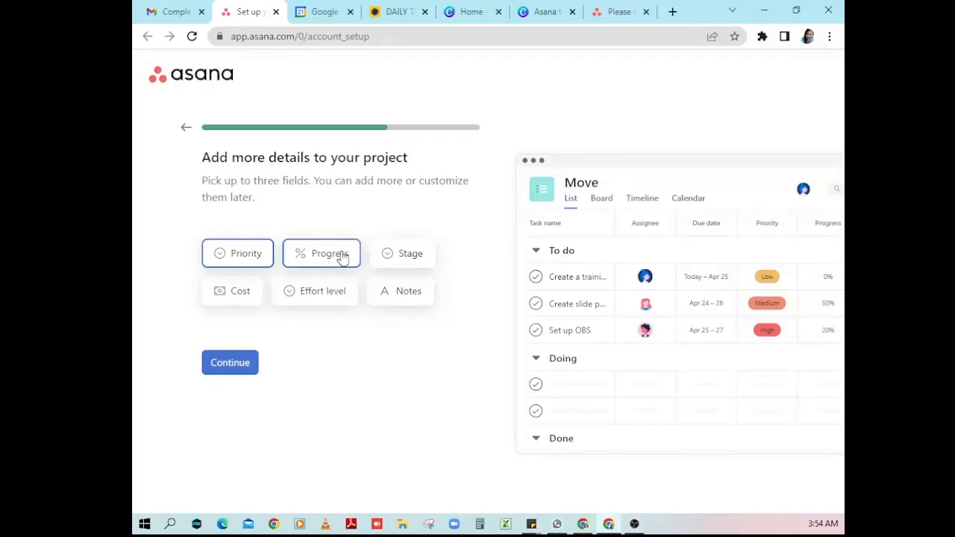
{"action": "left_click", "coordinate": [387, 298]}
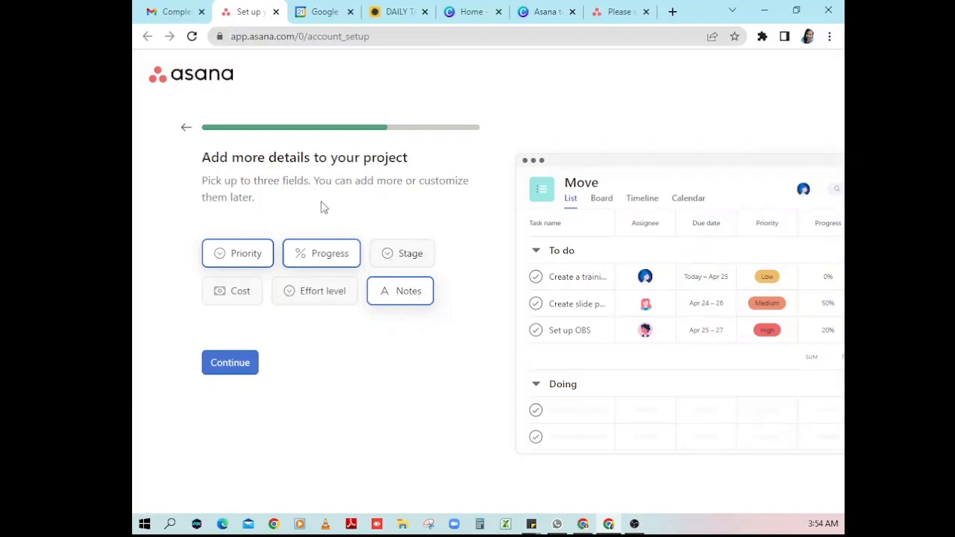
- Confirm the project fields, then choose the Board layout for Move
{"action": "left_click", "coordinate": [239, 367]}
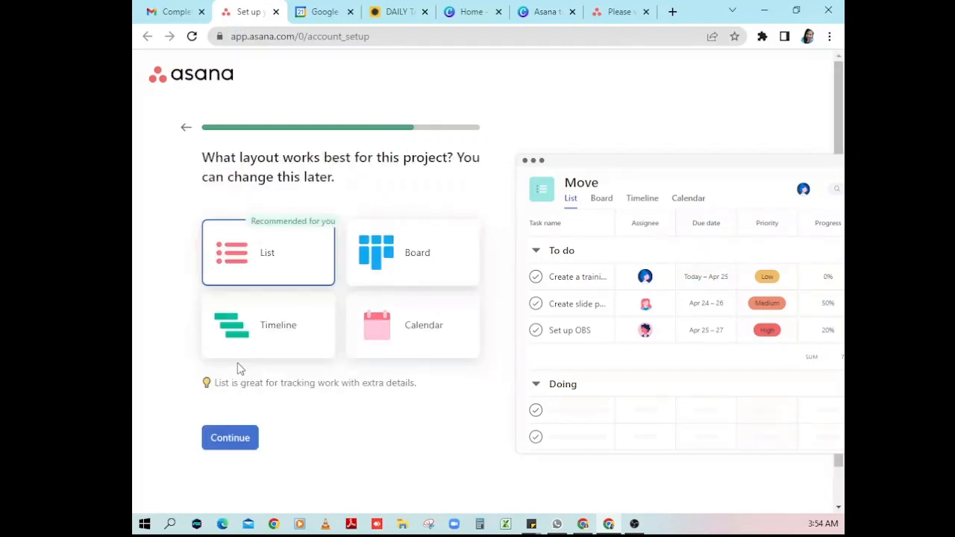
{"action": "left_click", "coordinate": [634, 524]}
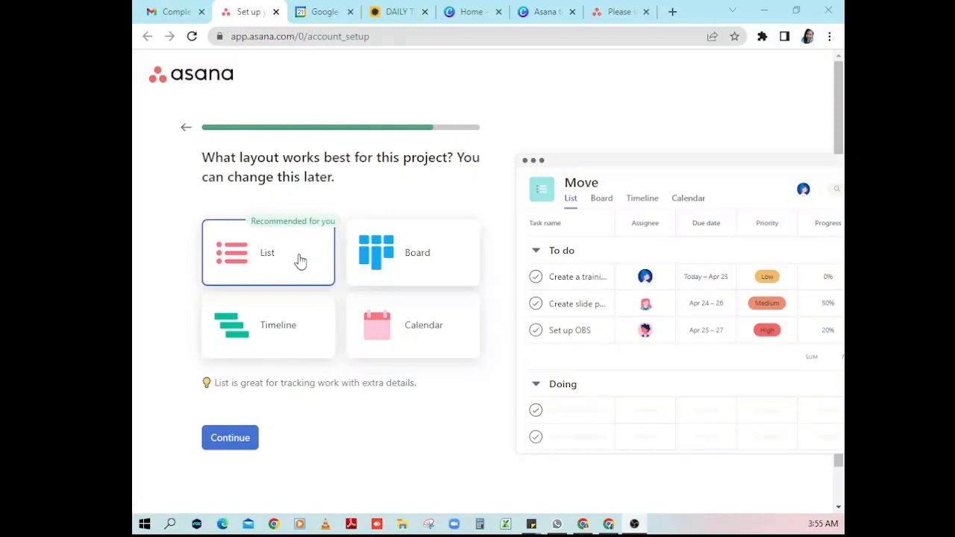
{"action": "left_click", "coordinate": [396, 256]}
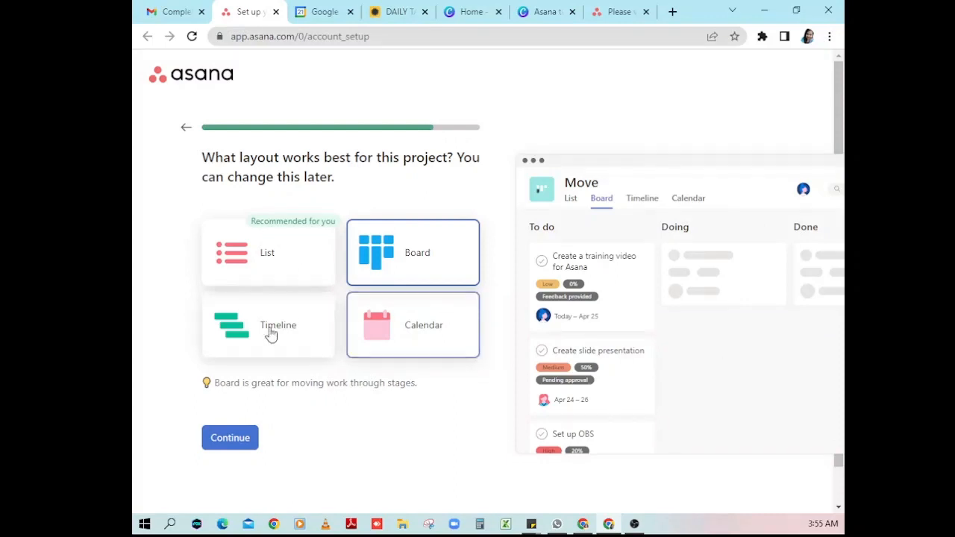
{"action": "left_click", "coordinate": [240, 440]}
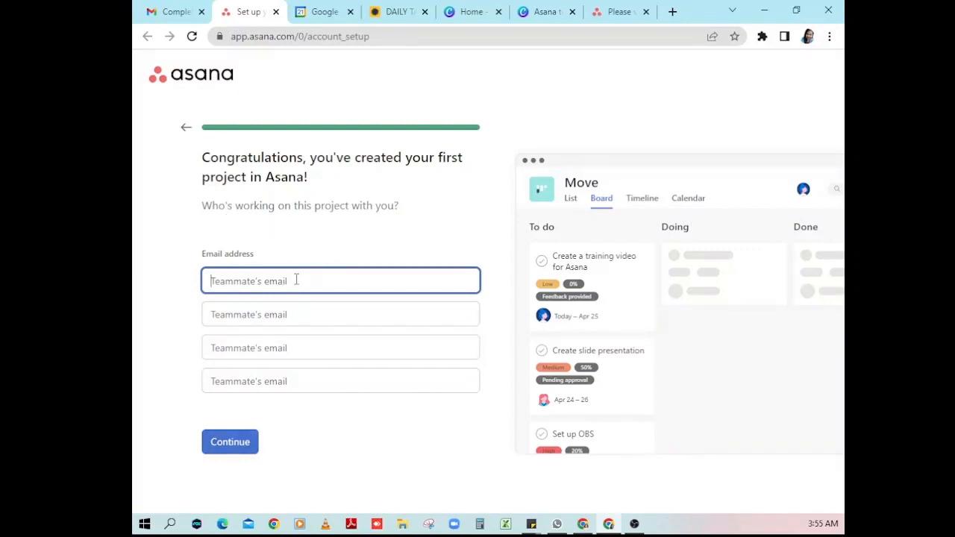
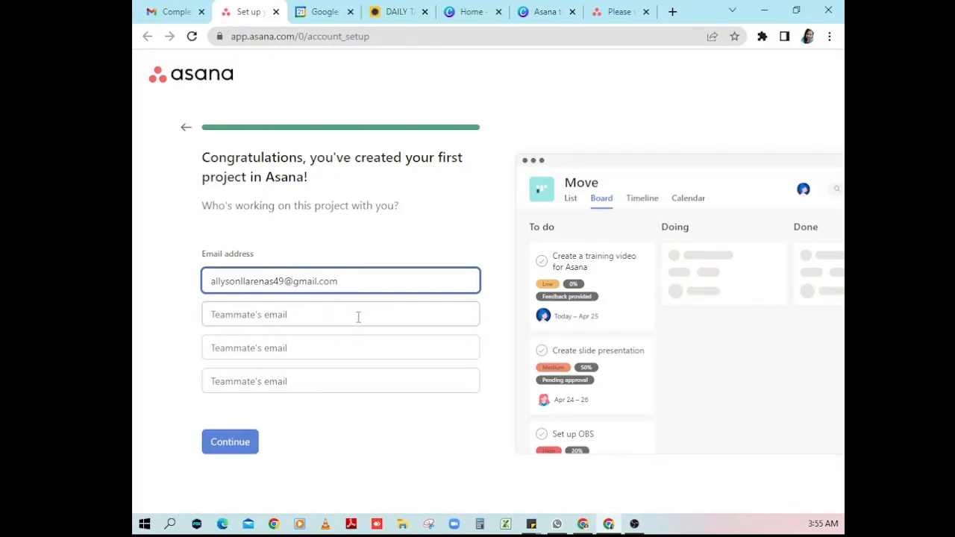
- Invite a teammate by entering their e-mail address, fixing a typo, and continue
{"action": "left_click", "coordinate": [239, 448]}
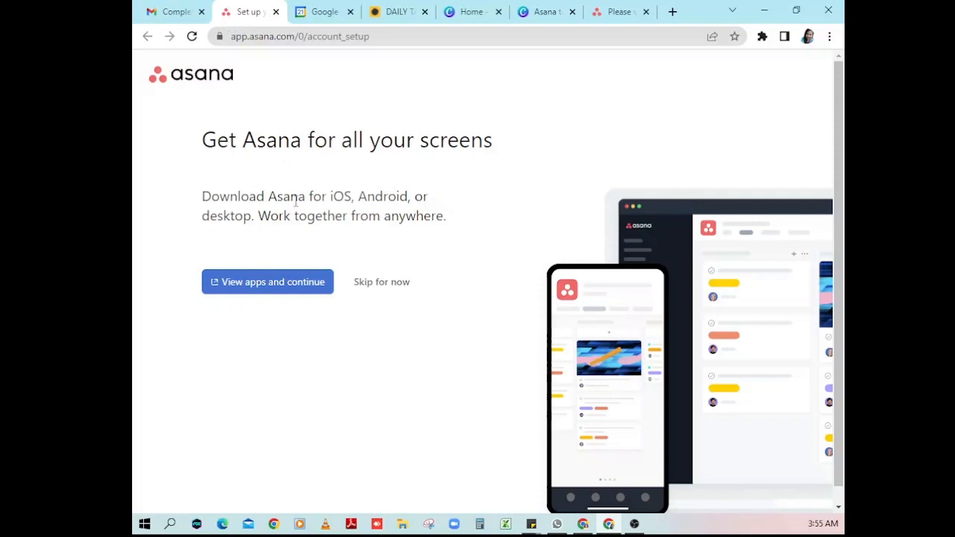
- Skip the app downloads and let Chrome save the sign-in password
{"action": "left_click", "coordinate": [377, 287]}
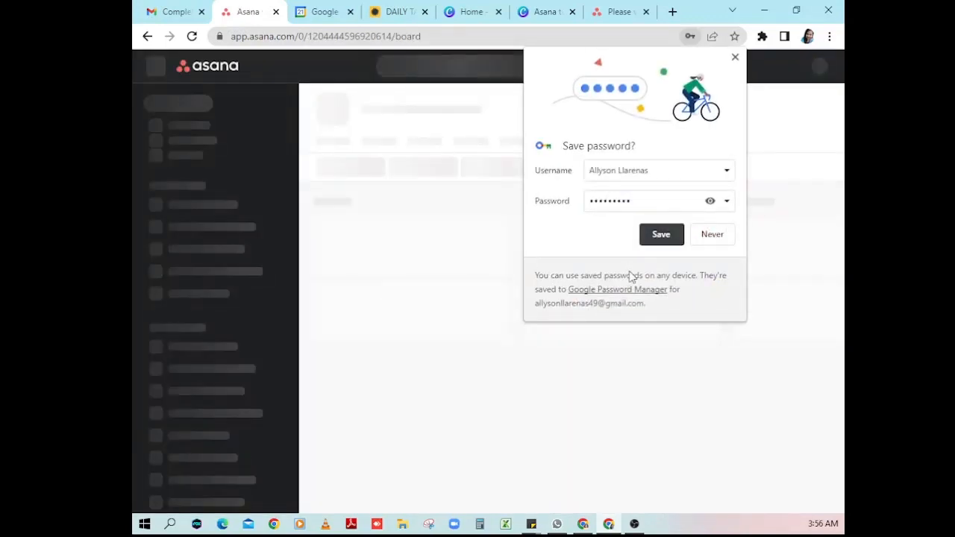
{"action": "left_click", "coordinate": [652, 244]}
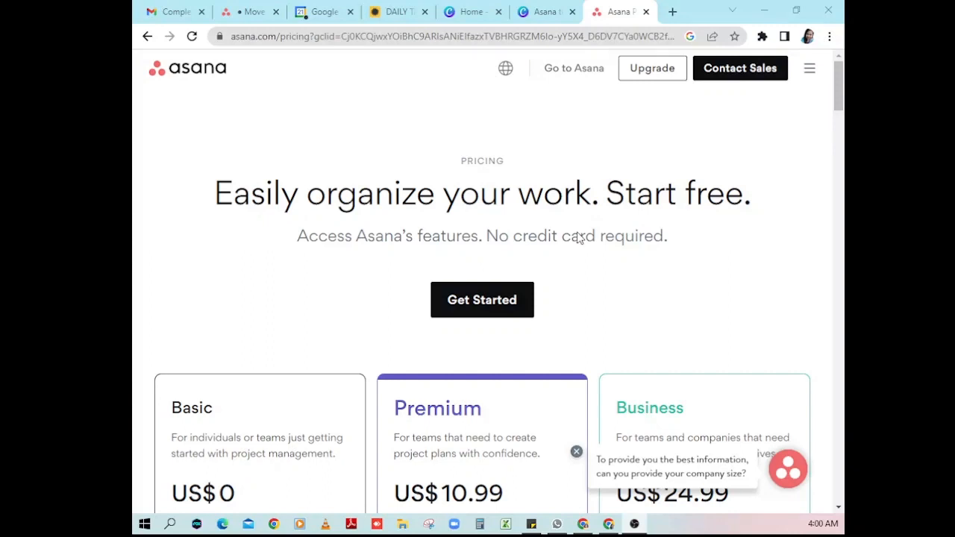
{"action": "scroll", "coordinate": [579, 238], "scroll_direction": "down", "scroll_amount": 2}
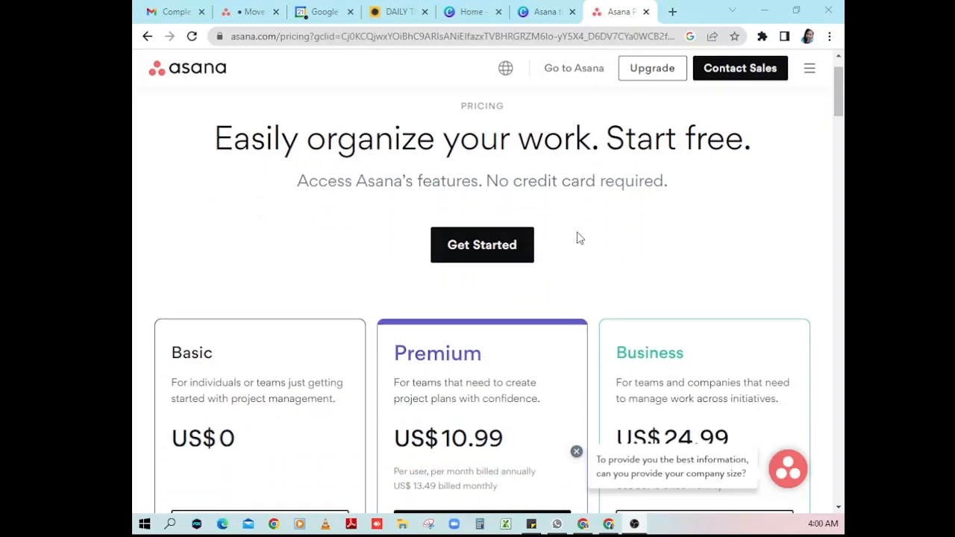
{"action": "scroll", "coordinate": [579, 237], "scroll_direction": "down", "scroll_amount": 1}
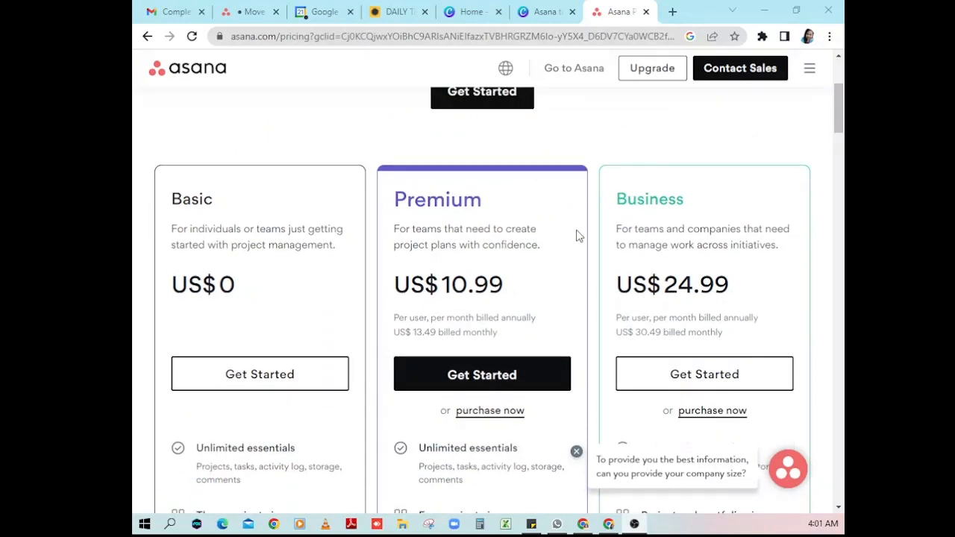
{"action": "scroll", "coordinate": [579, 237], "scroll_direction": "down", "scroll_amount": 1}
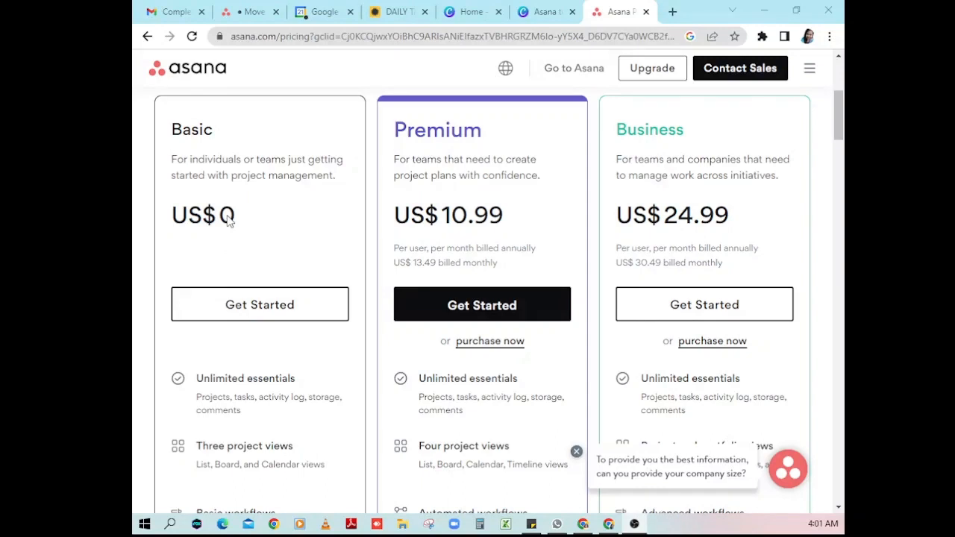
{"action": "scroll", "coordinate": [228, 217], "scroll_direction": "down", "scroll_amount": 1}
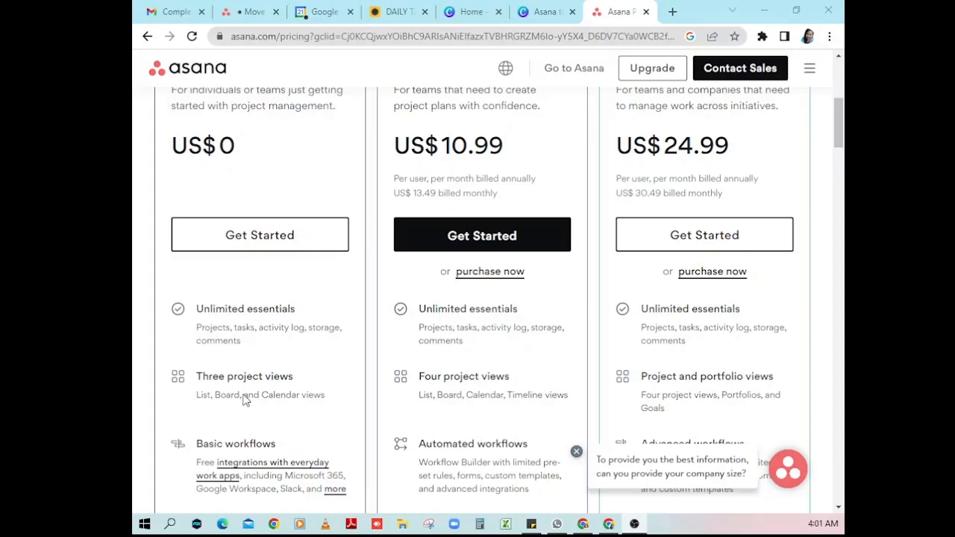
{"action": "scroll", "coordinate": [300, 407], "scroll_direction": "down", "scroll_amount": 2}
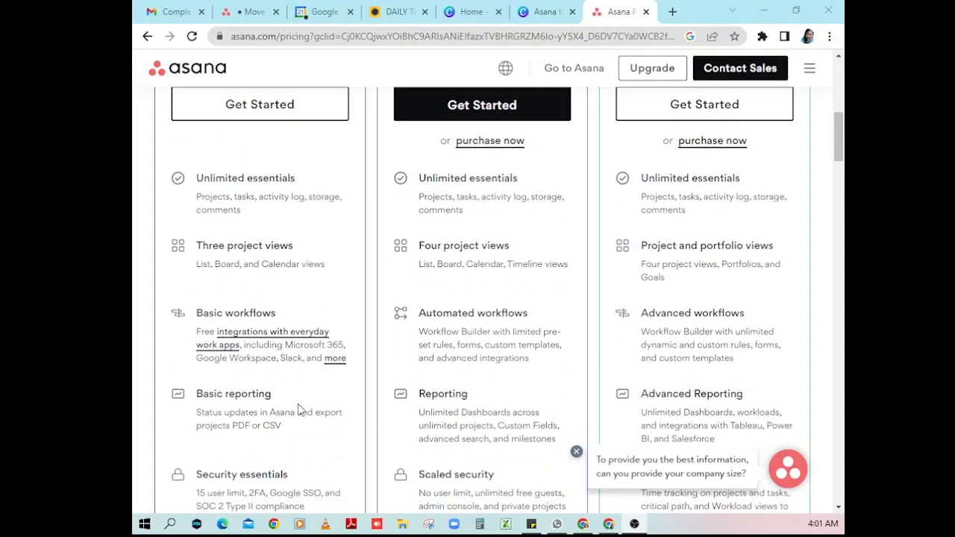
{"action": "scroll", "coordinate": [246, 397], "scroll_direction": "down", "scroll_amount": 1}
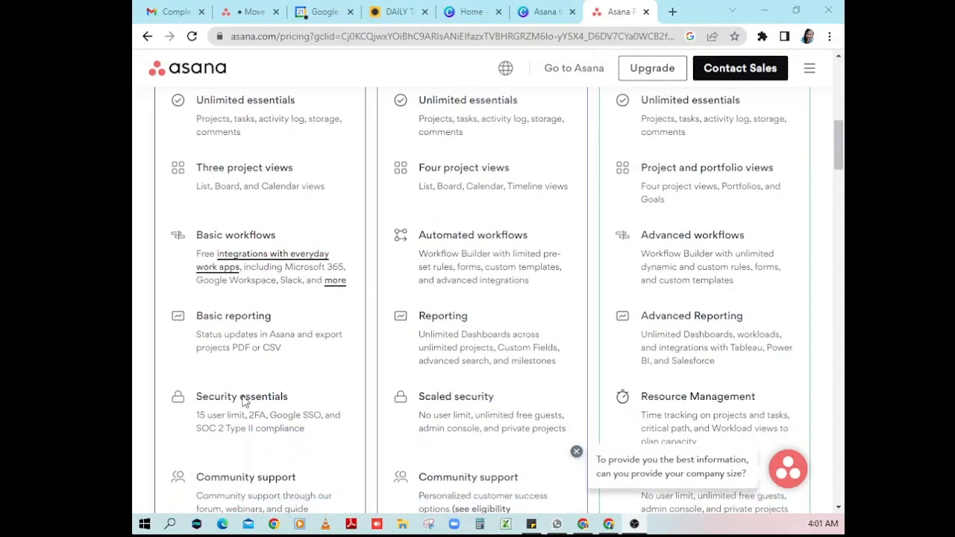
{"action": "scroll", "coordinate": [255, 408], "scroll_direction": "down", "scroll_amount": 1}
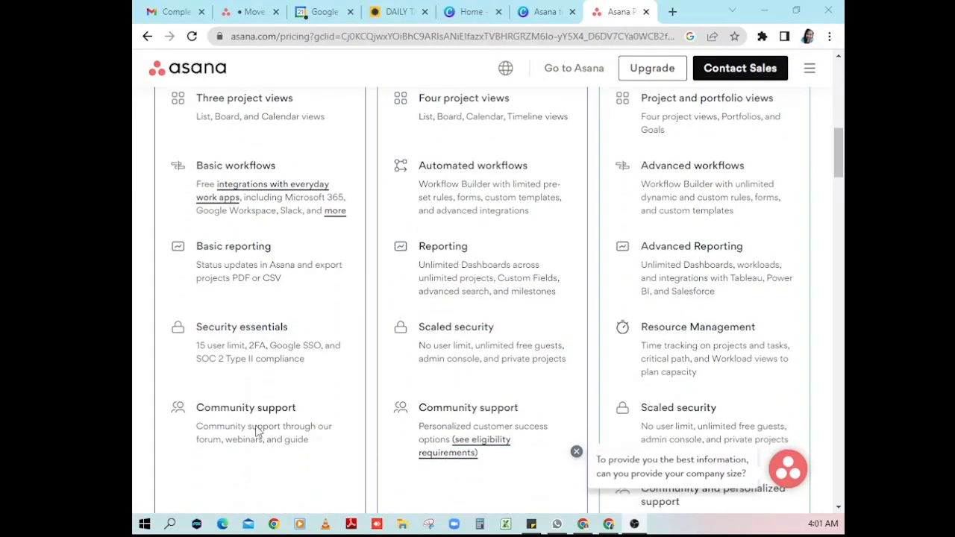
{"action": "scroll", "coordinate": [290, 460], "scroll_direction": "up", "scroll_amount": 5}
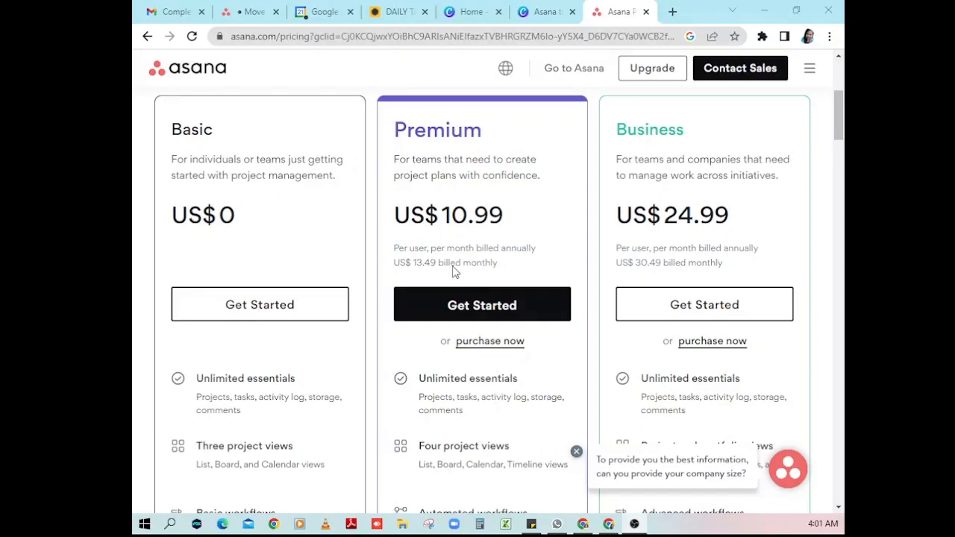
{"action": "scroll", "coordinate": [496, 284], "scroll_direction": "down", "scroll_amount": 1}
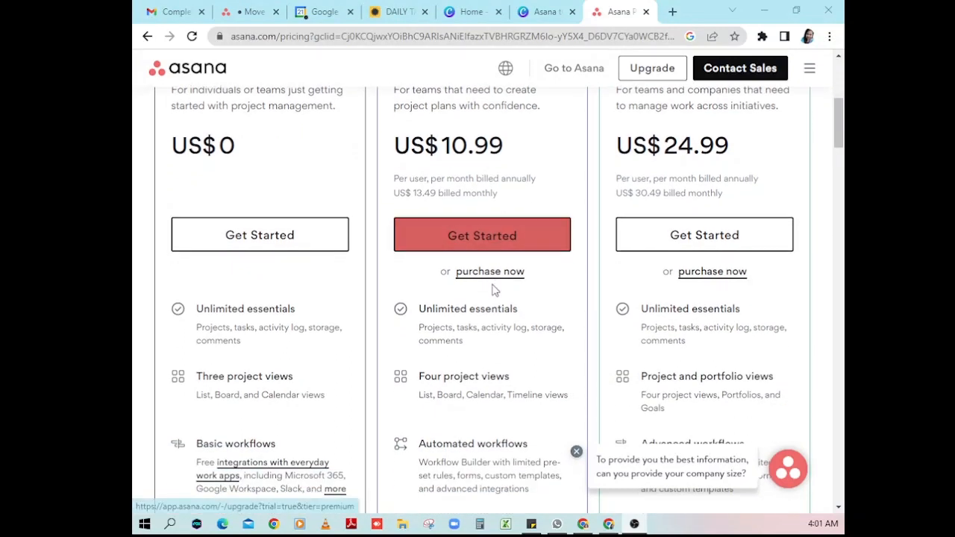
{"action": "scroll", "coordinate": [498, 359], "scroll_direction": "down", "scroll_amount": 1}
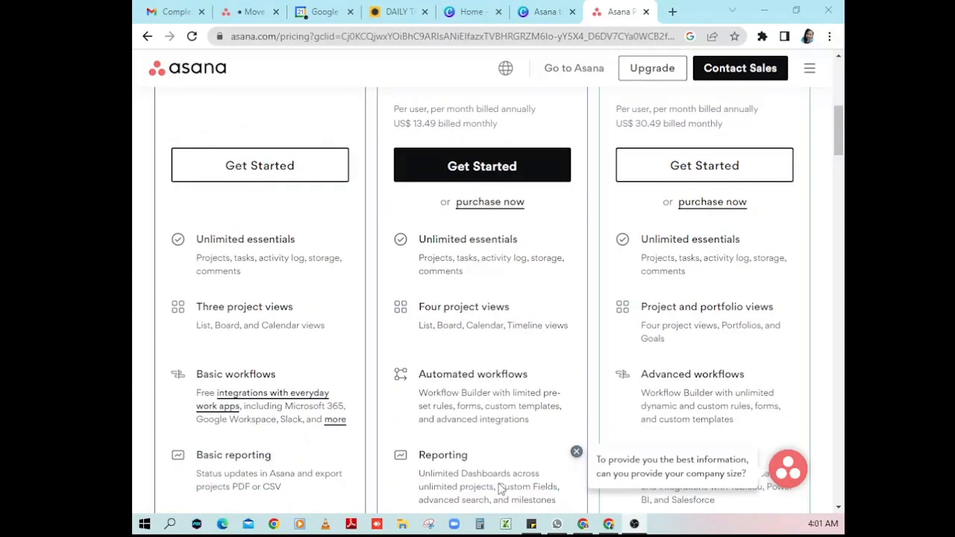
{"action": "scroll", "coordinate": [499, 492], "scroll_direction": "down", "scroll_amount": 3}
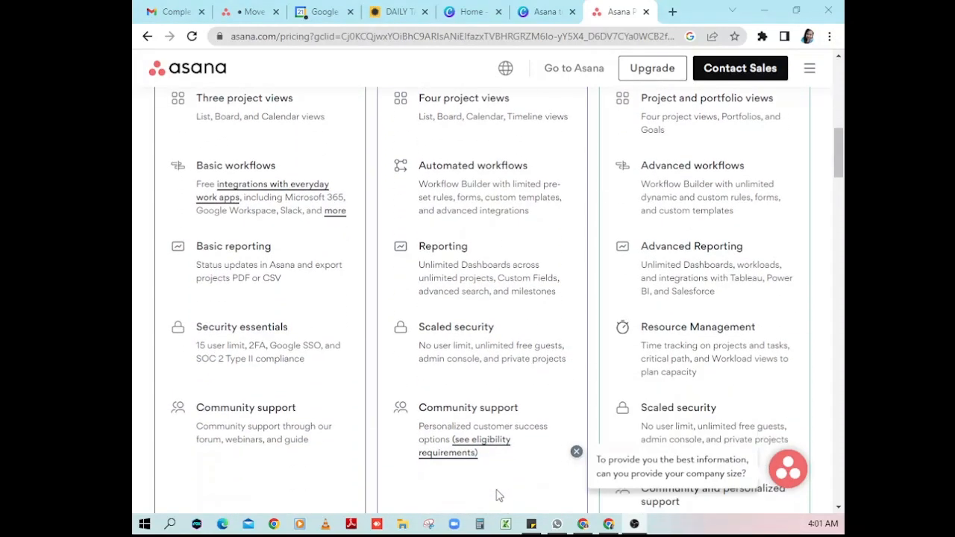
{"action": "scroll", "coordinate": [498, 494], "scroll_direction": "up", "scroll_amount": 6}
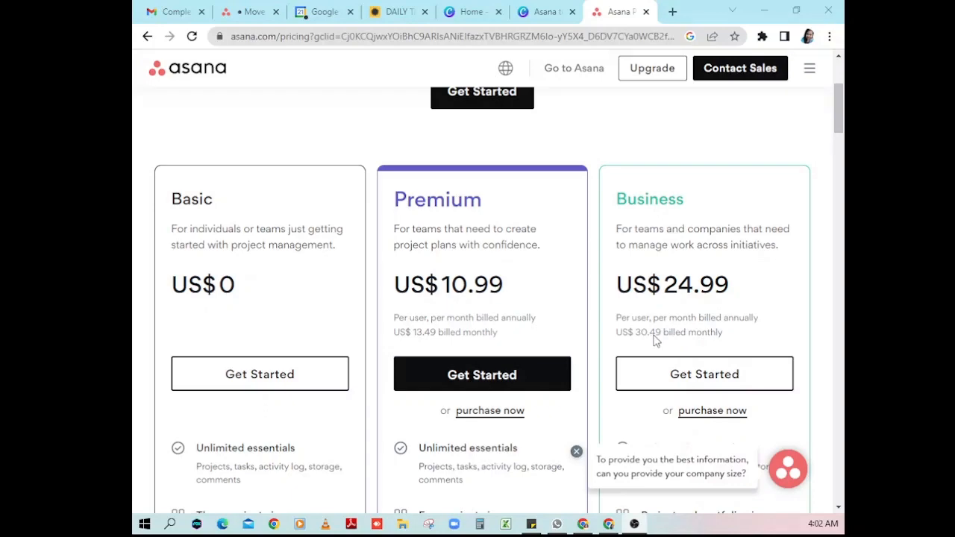
{"action": "scroll", "coordinate": [661, 336], "scroll_direction": "down", "scroll_amount": 3}
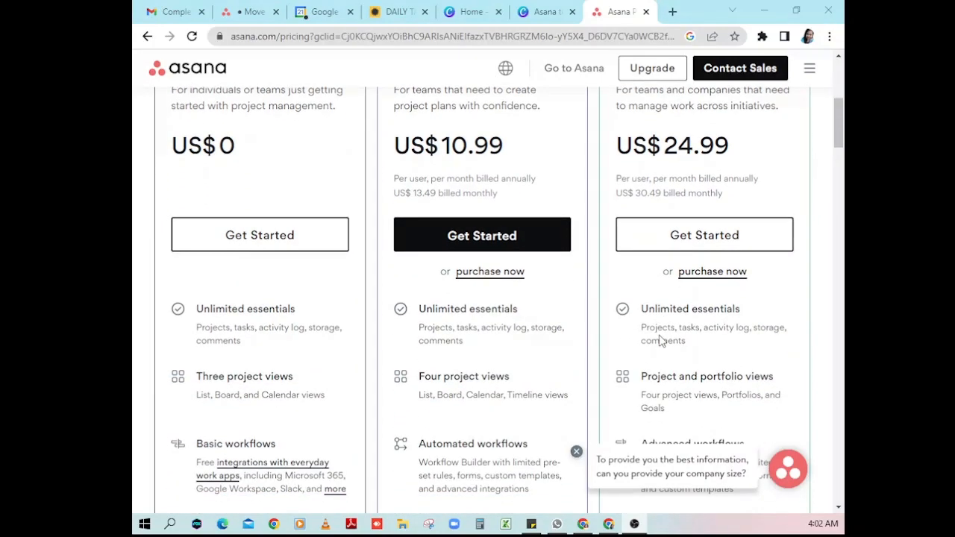
{"action": "scroll", "coordinate": [693, 267], "scroll_direction": "down", "scroll_amount": 1}
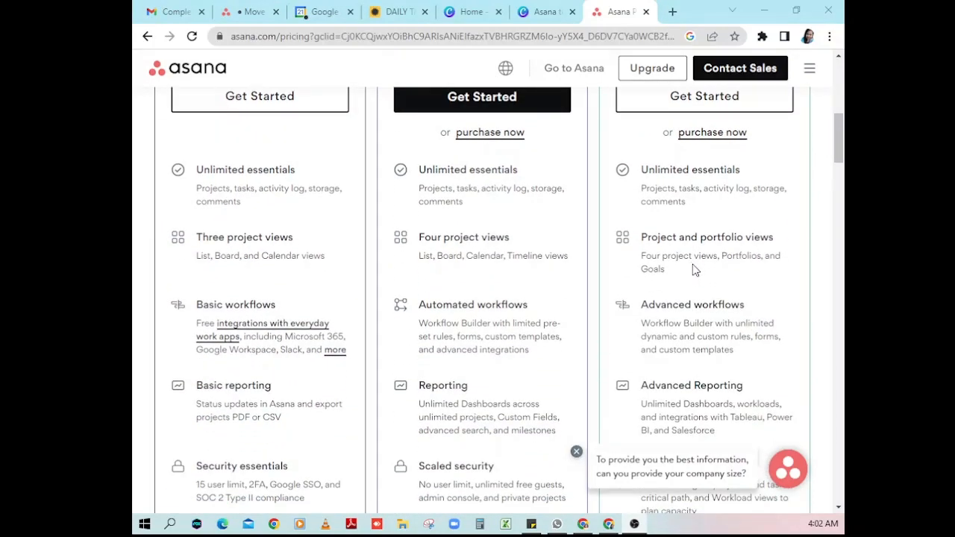
{"action": "scroll", "coordinate": [692, 268], "scroll_direction": "down", "scroll_amount": 4}
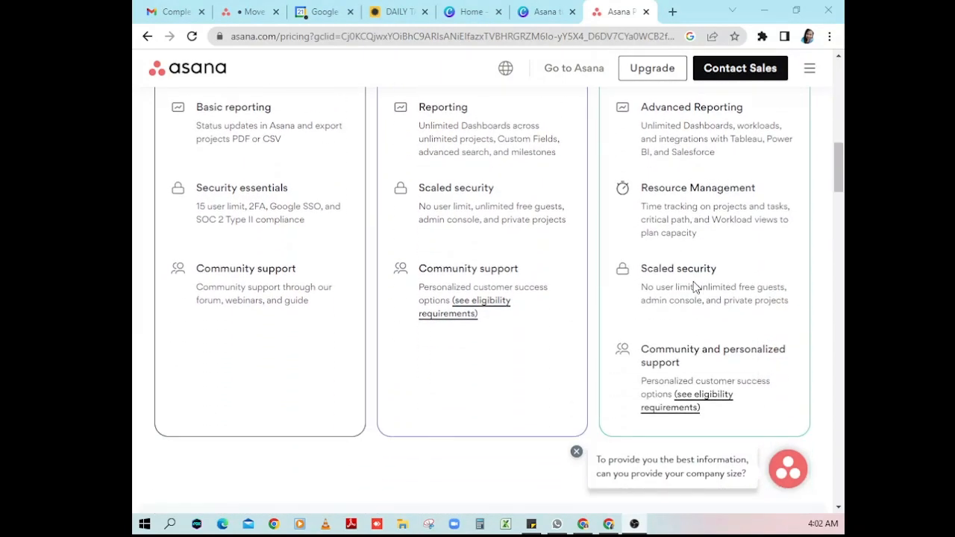
{"action": "scroll", "coordinate": [702, 363], "scroll_direction": "up", "scroll_amount": 1}
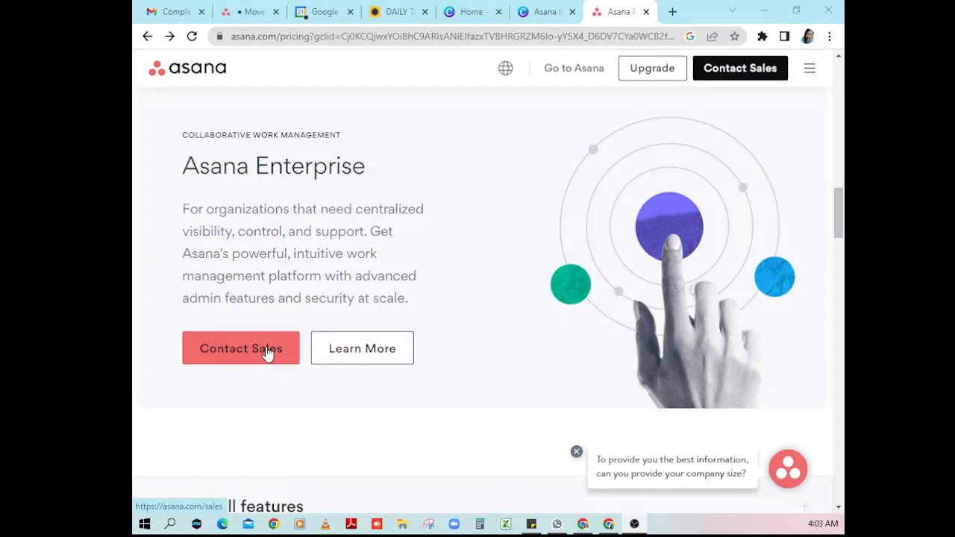
- Go through Contact Sales, then choose 'Let's get started' in the trial dialog to reach the Move board
{"action": "left_click", "coordinate": [235, 330]}
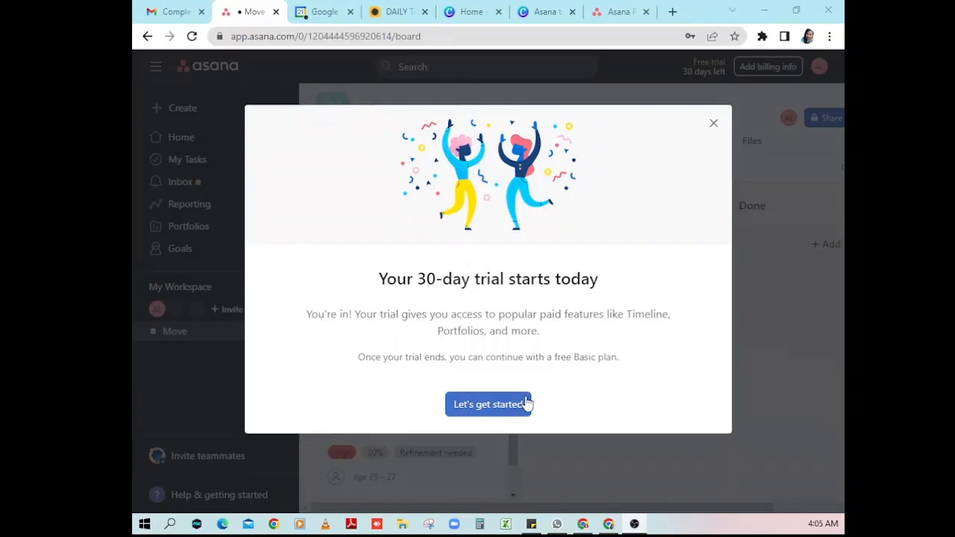
{"action": "left_click", "coordinate": [508, 409]}
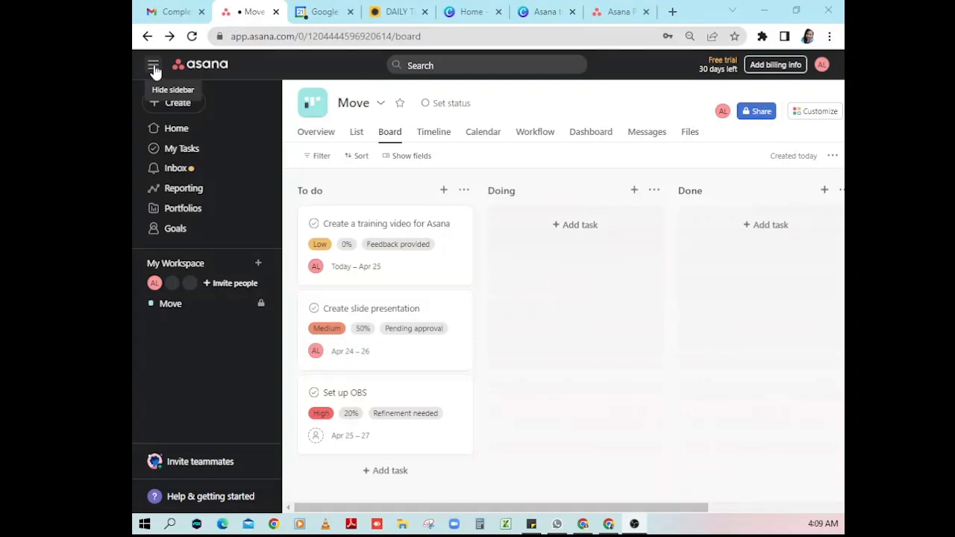
- Hide and restore the sidebar, preview the Create menu, and go to the Home page
{"action": "left_click", "coordinate": [154, 68]}
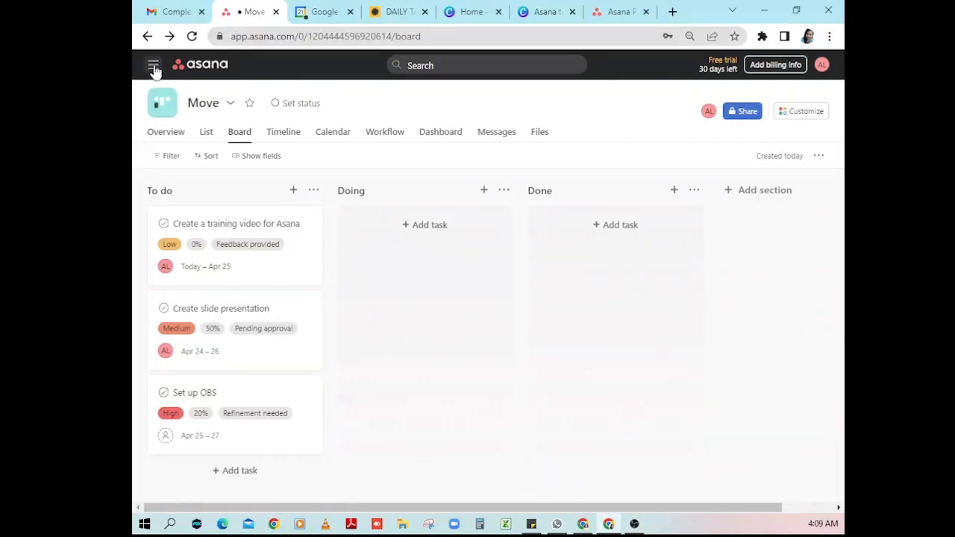
{"action": "left_click", "coordinate": [154, 68]}
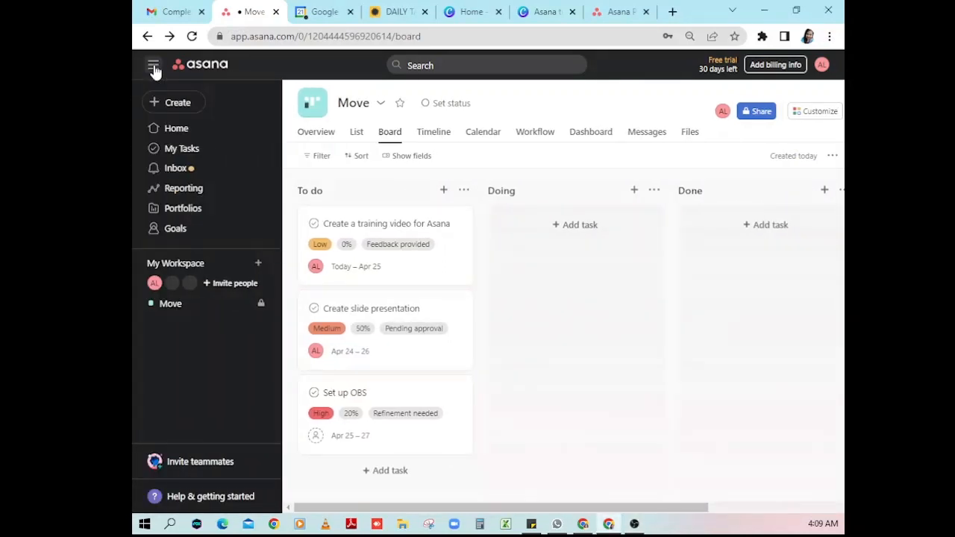
{"action": "left_click", "coordinate": [177, 104]}
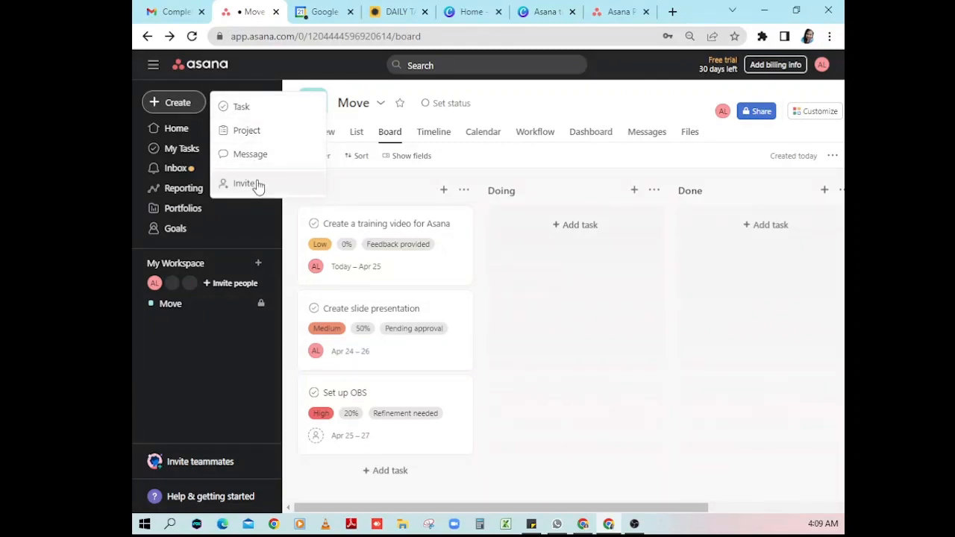
{"action": "left_click", "coordinate": [165, 131]}
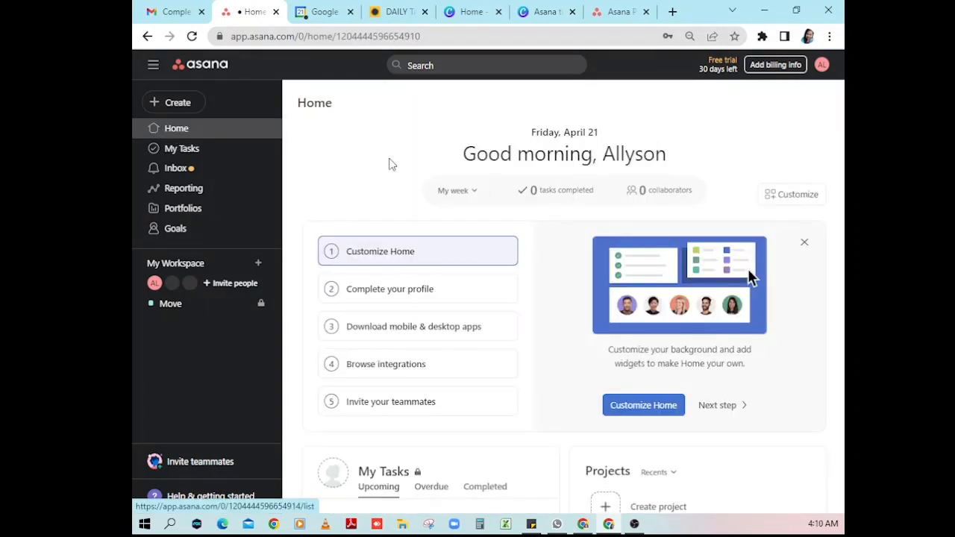
- Select the Friday, April 21 date text, scroll down the Home page, and open My Tasks
{"action": "double_click", "coordinate": [537, 133]}
{"action": "left_click_drag", "start_coordinate": [565, 132], "coordinate": [603, 136]}
{"action": "left_click", "coordinate": [606, 138]}
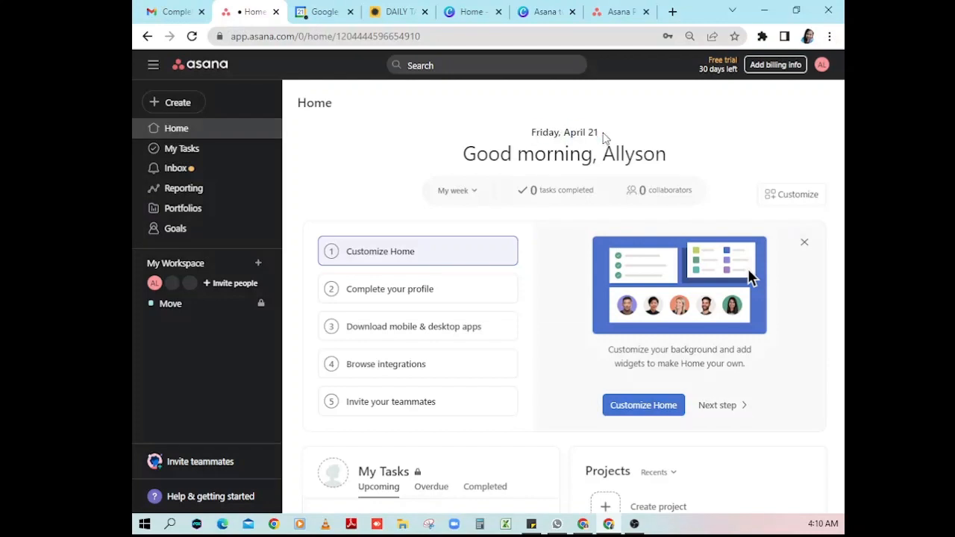
{"action": "scroll", "coordinate": [574, 191], "scroll_direction": "down", "scroll_amount": 1}
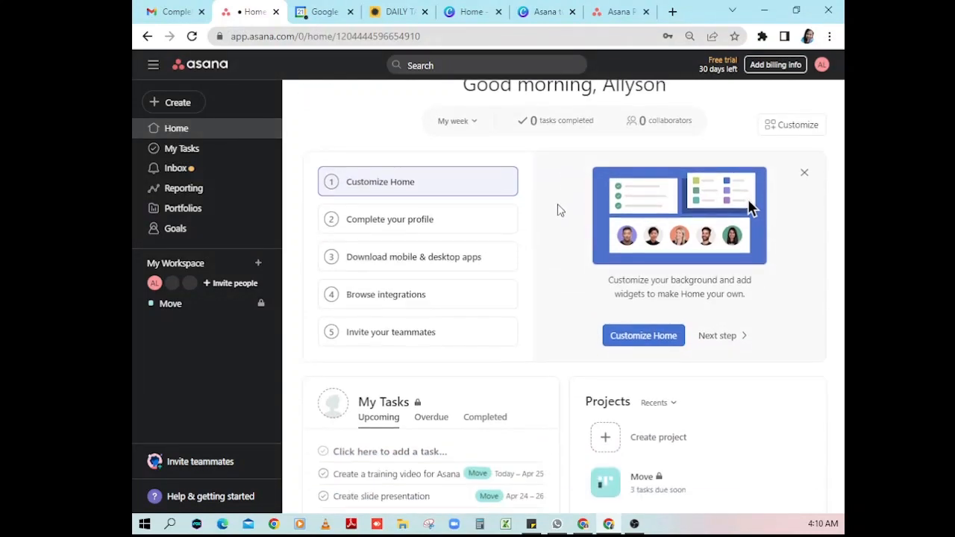
{"action": "scroll", "coordinate": [659, 320], "scroll_direction": "down", "scroll_amount": 2}
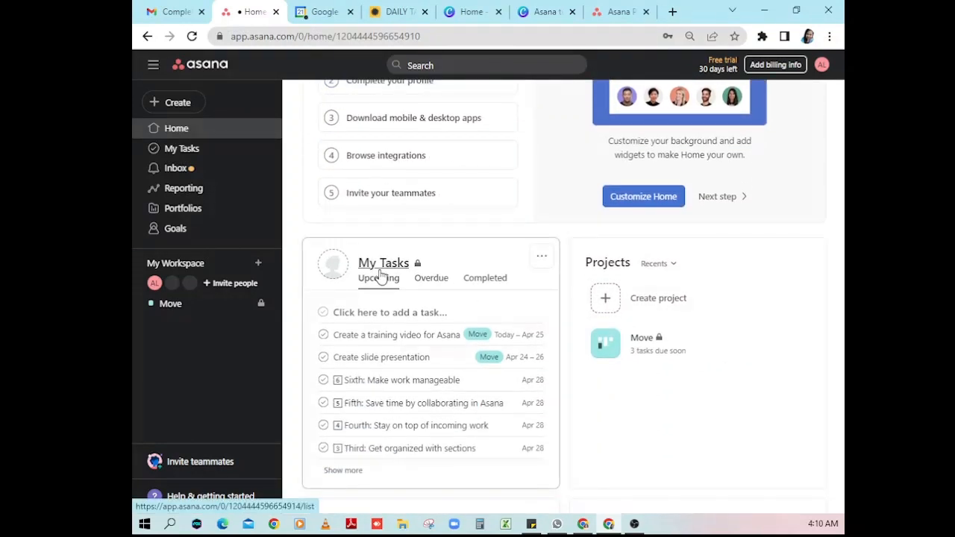
{"action": "scroll", "coordinate": [616, 291], "scroll_direction": "down", "scroll_amount": 1}
{"action": "scroll", "coordinate": [617, 291], "scroll_direction": "down", "scroll_amount": 2}
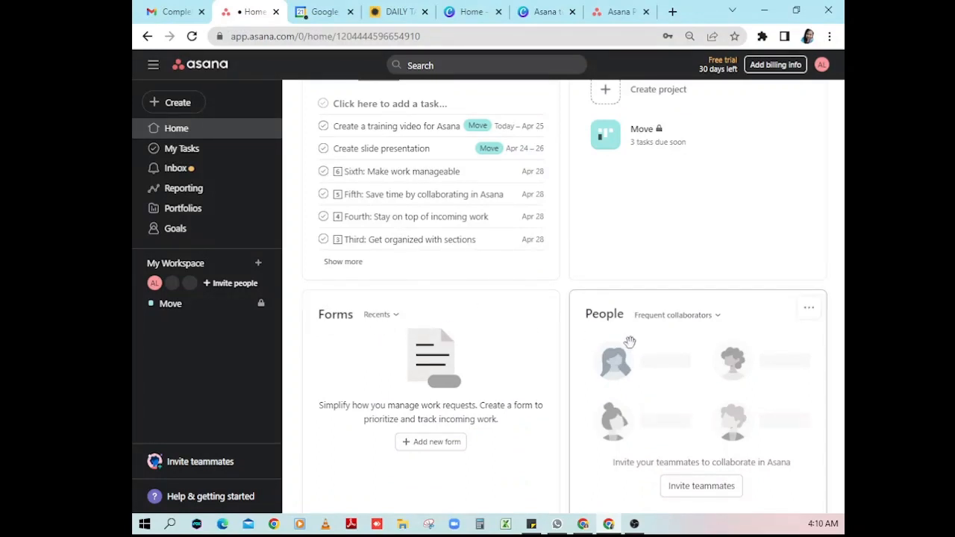
{"action": "scroll", "coordinate": [629, 341], "scroll_direction": "down", "scroll_amount": 1}
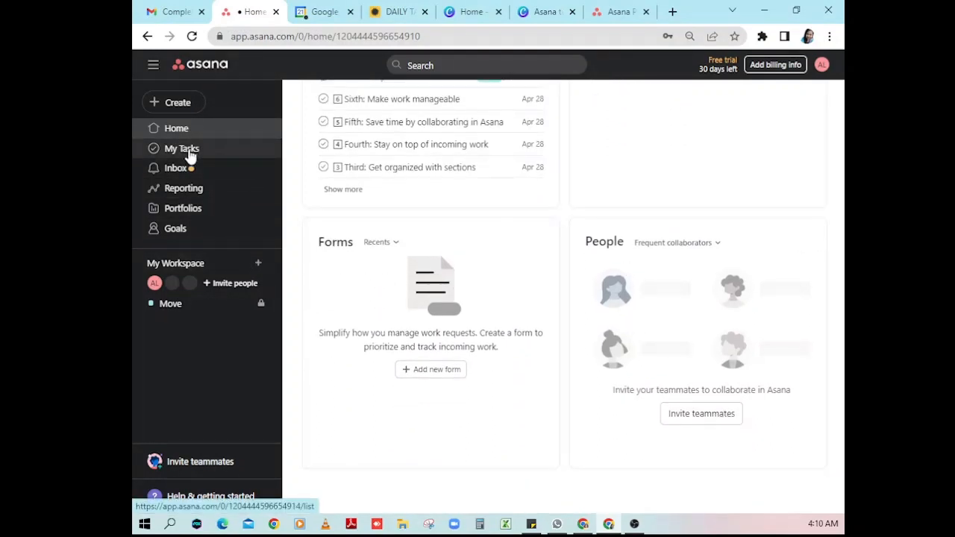
{"action": "left_click", "coordinate": [189, 152]}
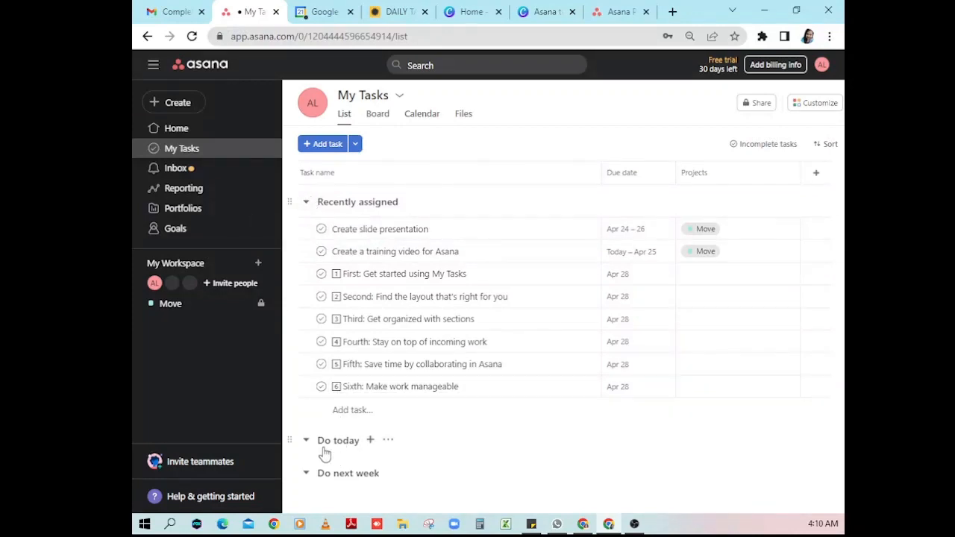
{"action": "left_click", "coordinate": [305, 442]}
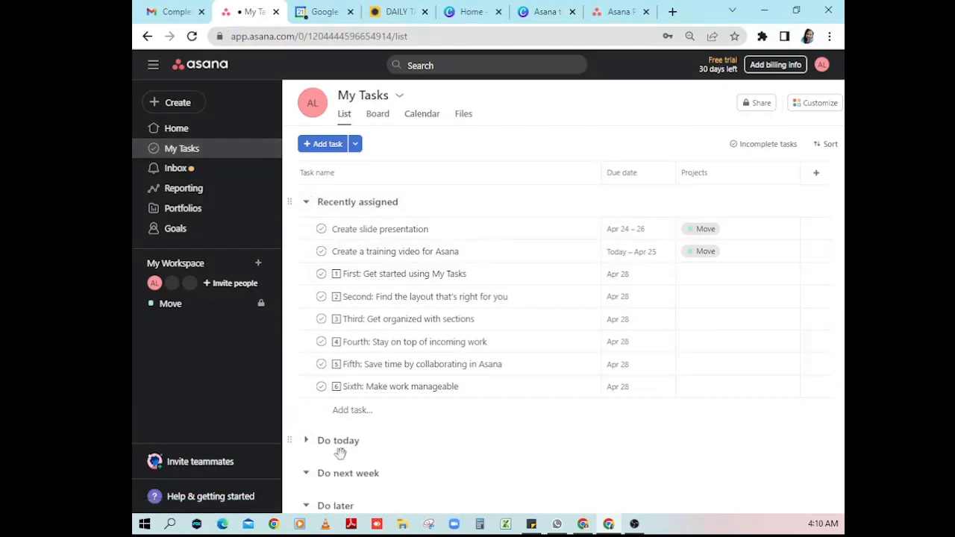
{"action": "scroll", "coordinate": [350, 456], "scroll_direction": "down", "scroll_amount": 1}
{"action": "left_click", "coordinate": [306, 410]}
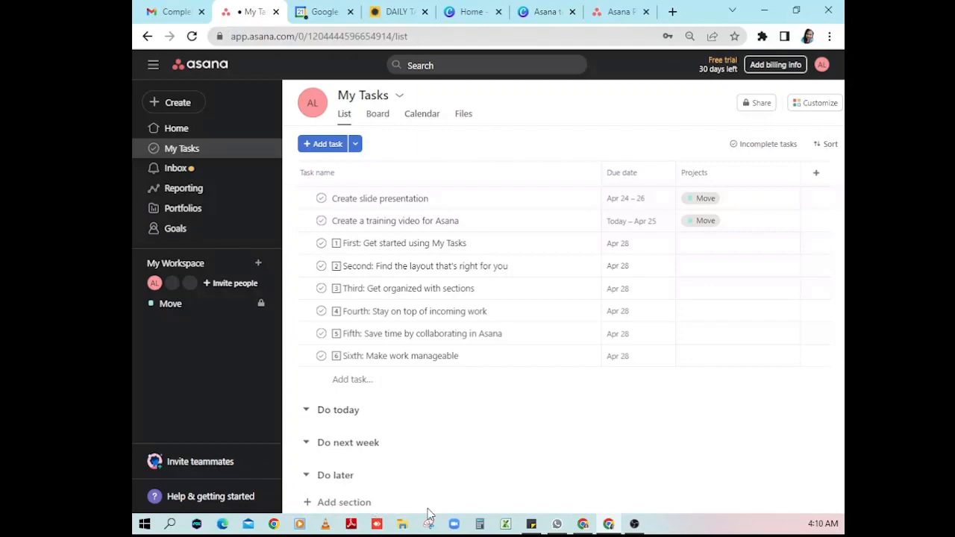
{"action": "scroll", "coordinate": [457, 503], "scroll_direction": "up", "scroll_amount": 1}
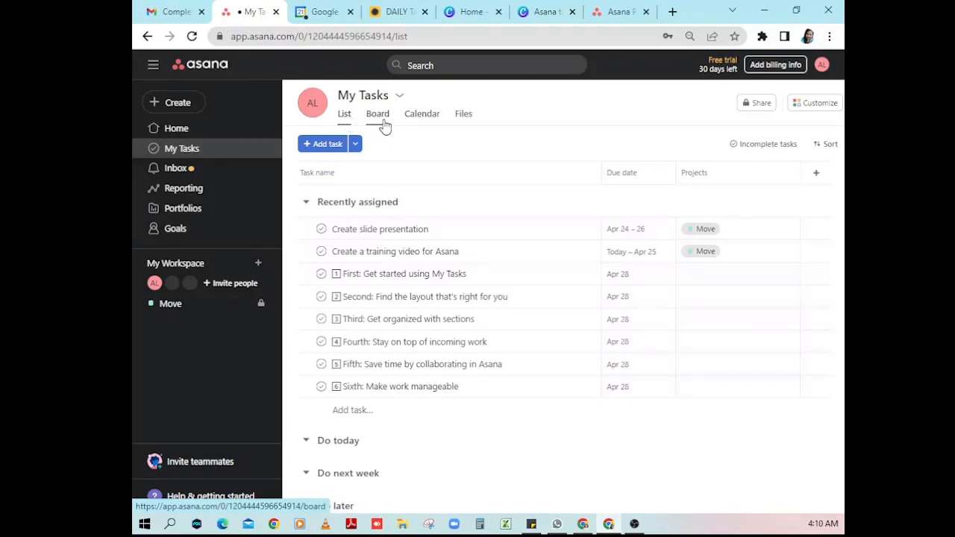
{"action": "left_click", "coordinate": [379, 119]}
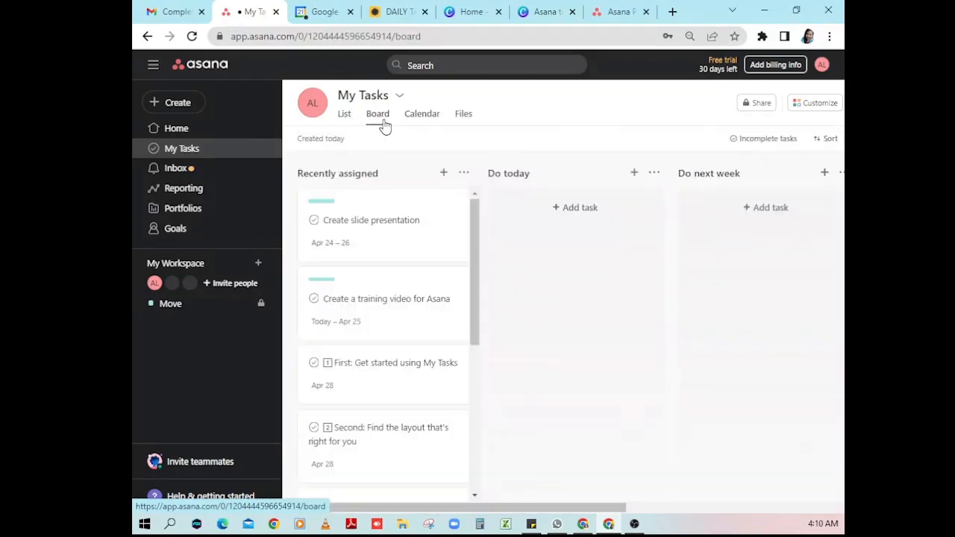
{"action": "left_click", "coordinate": [427, 117]}
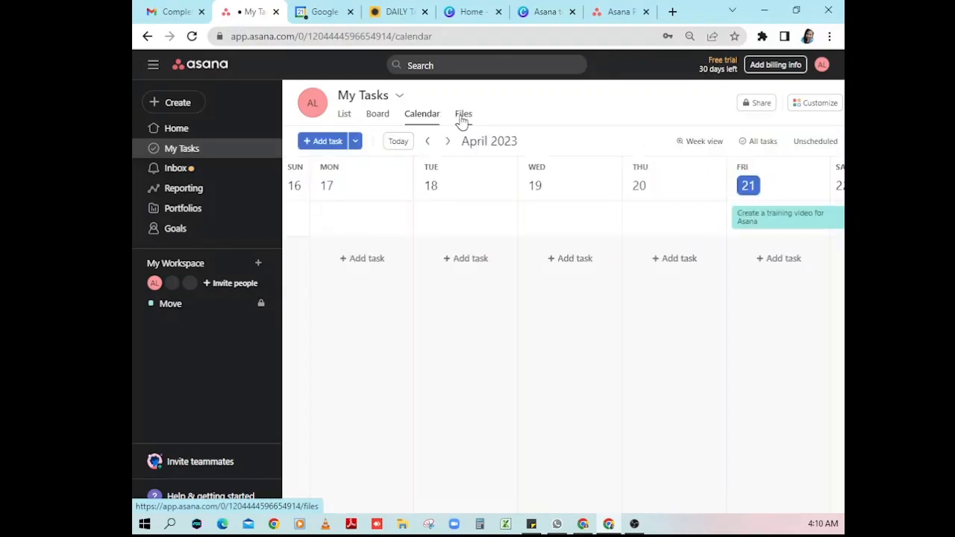
{"action": "left_click", "coordinate": [463, 117]}
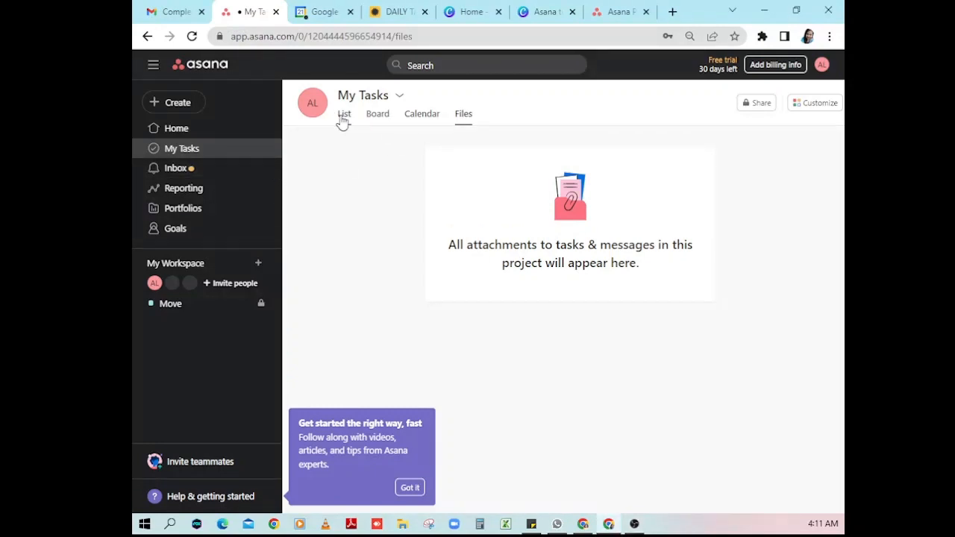
{"action": "left_click", "coordinate": [343, 116]}
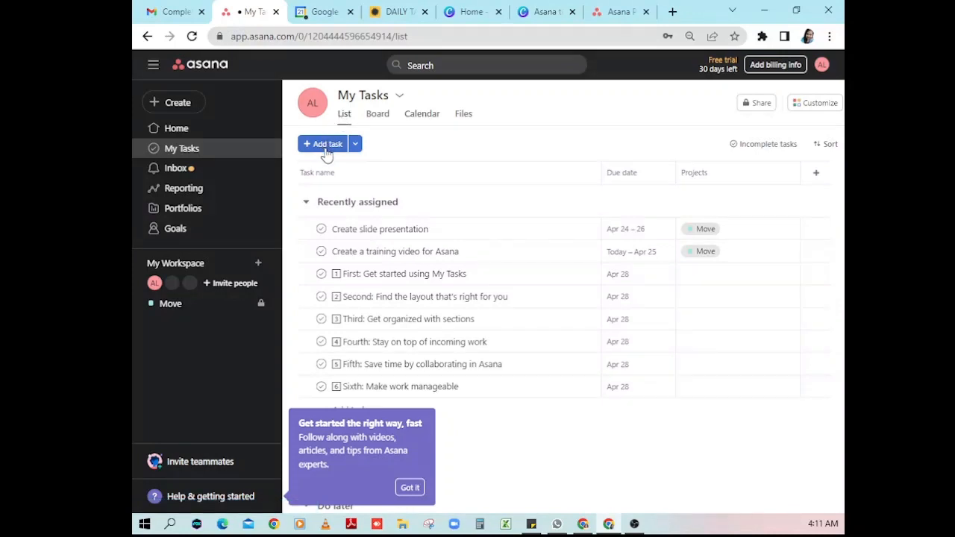
- Check the Add task dropdown options without choosing one, then go to the Inbox
{"action": "left_click", "coordinate": [356, 145]}
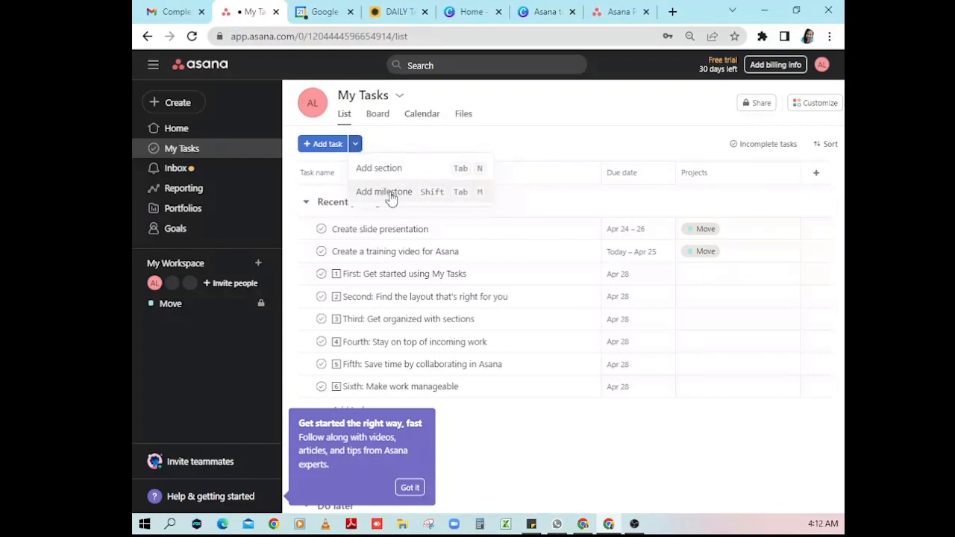
{"action": "left_click", "coordinate": [696, 150]}
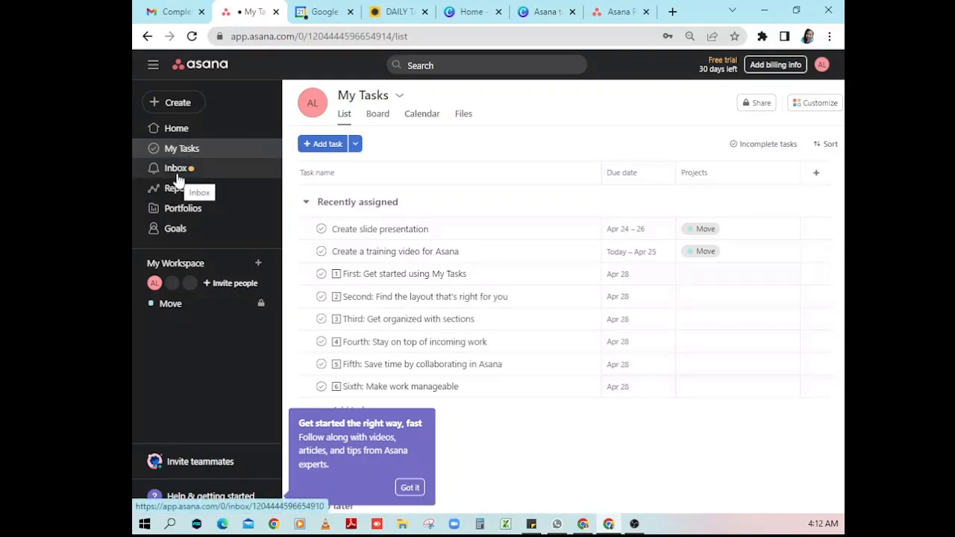
{"action": "left_click", "coordinate": [178, 173]}
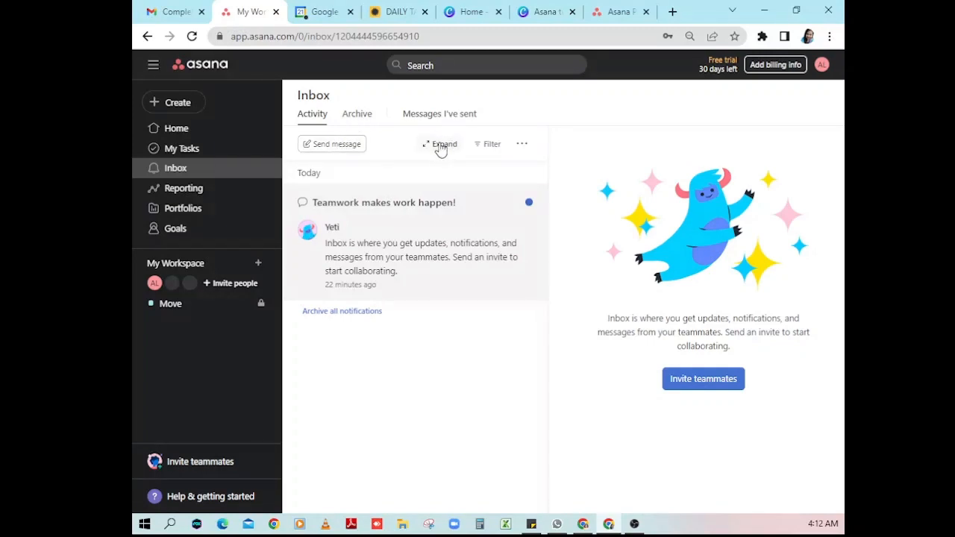
- View the Inbox options, the Archive and Messages I've sent tabs, then open Reporting
{"action": "left_click", "coordinate": [524, 145]}
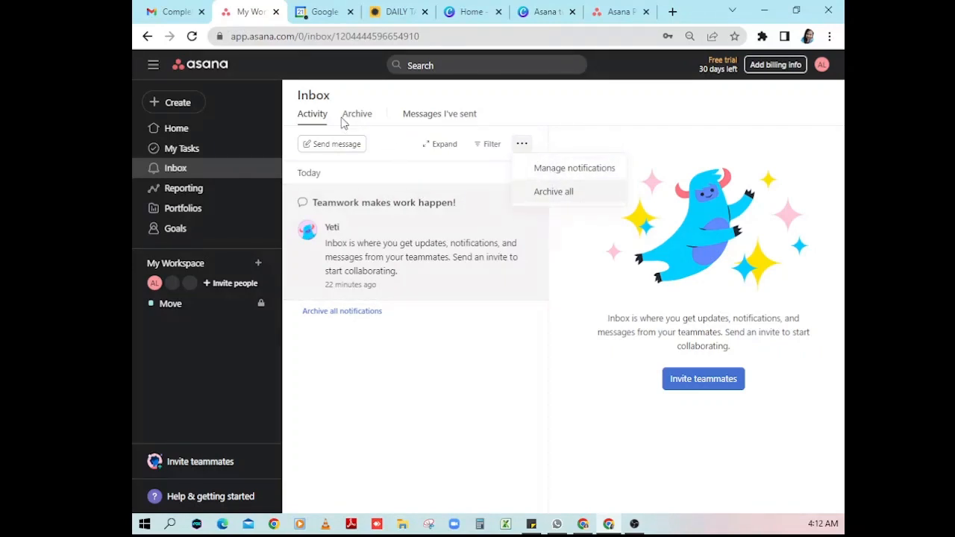
{"action": "left_click", "coordinate": [366, 129]}
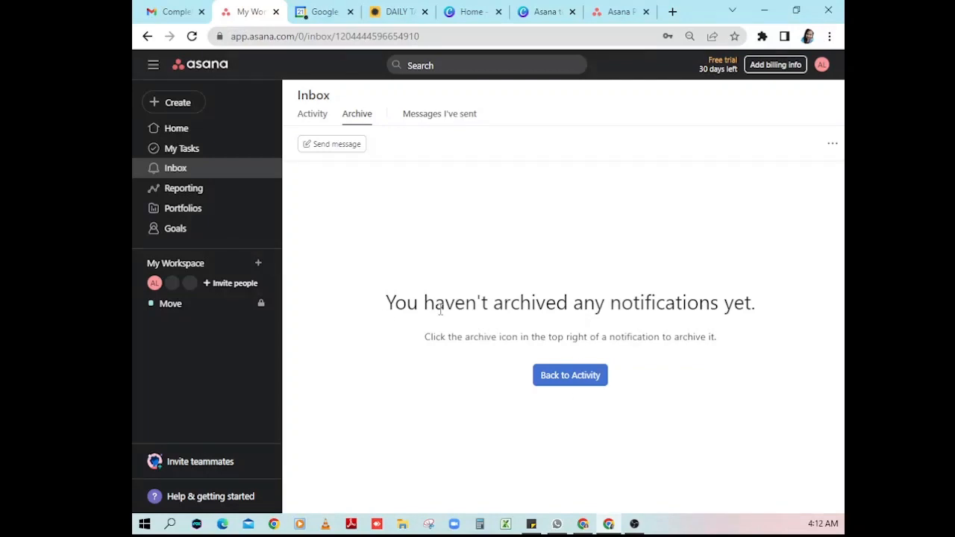
{"action": "left_click", "coordinate": [439, 117]}
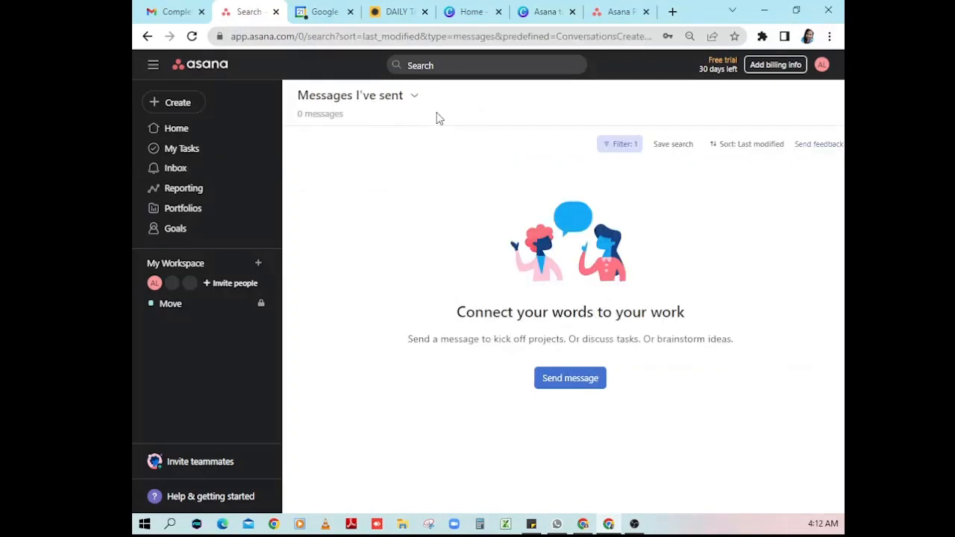
{"action": "left_click", "coordinate": [198, 198]}
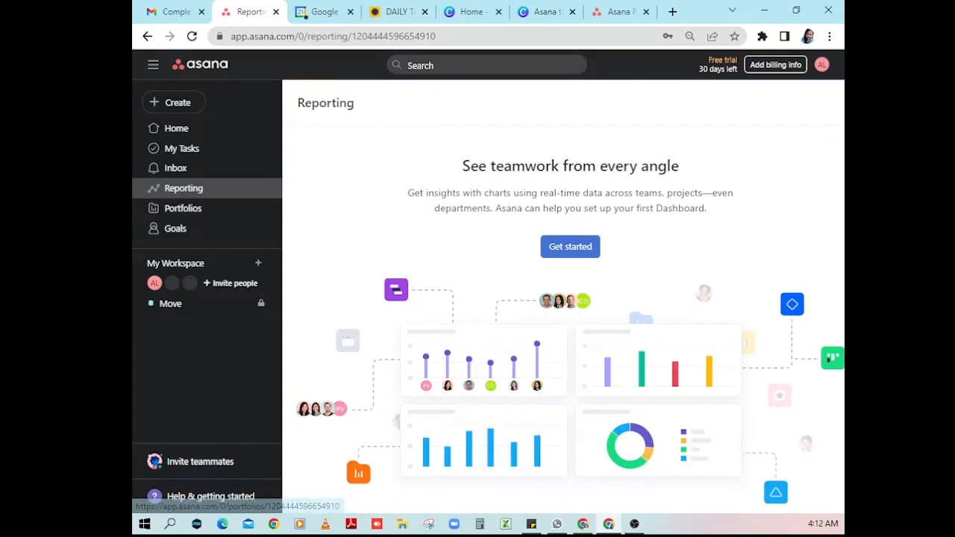
- Visit Portfolios, then open Goals filtered to the My goals tab
{"action": "left_click", "coordinate": [222, 212]}
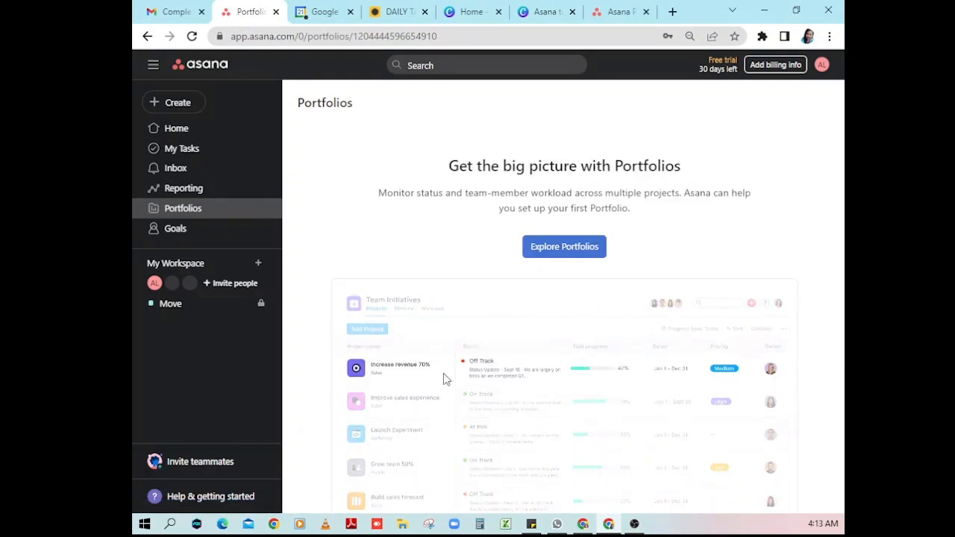
{"action": "left_click", "coordinate": [185, 231]}
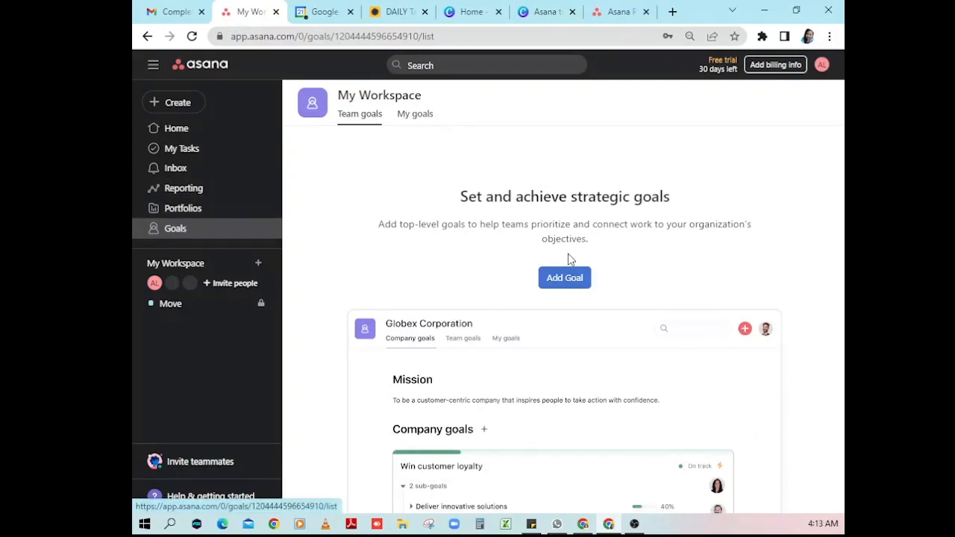
{"action": "left_click", "coordinate": [426, 119]}
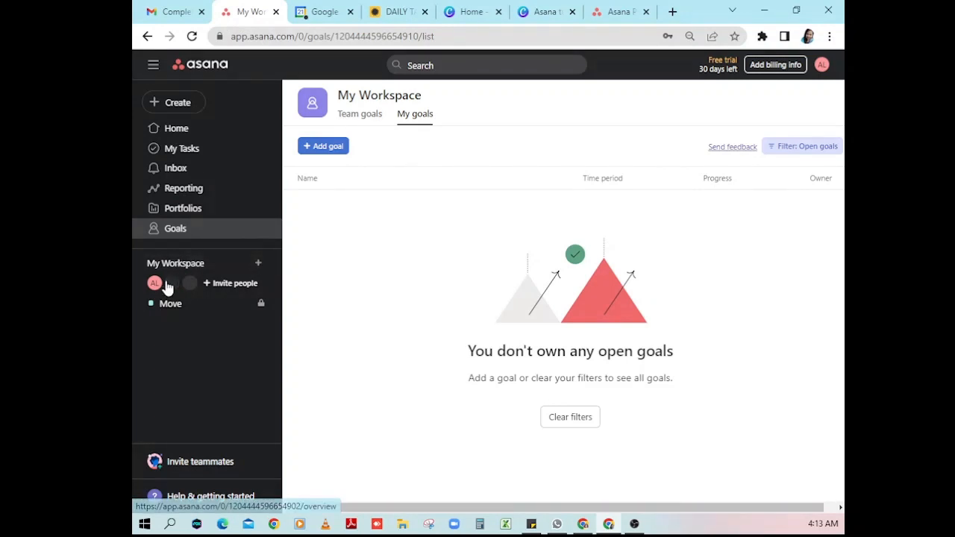
{"action": "mouse_move", "coordinate": [155, 291]}
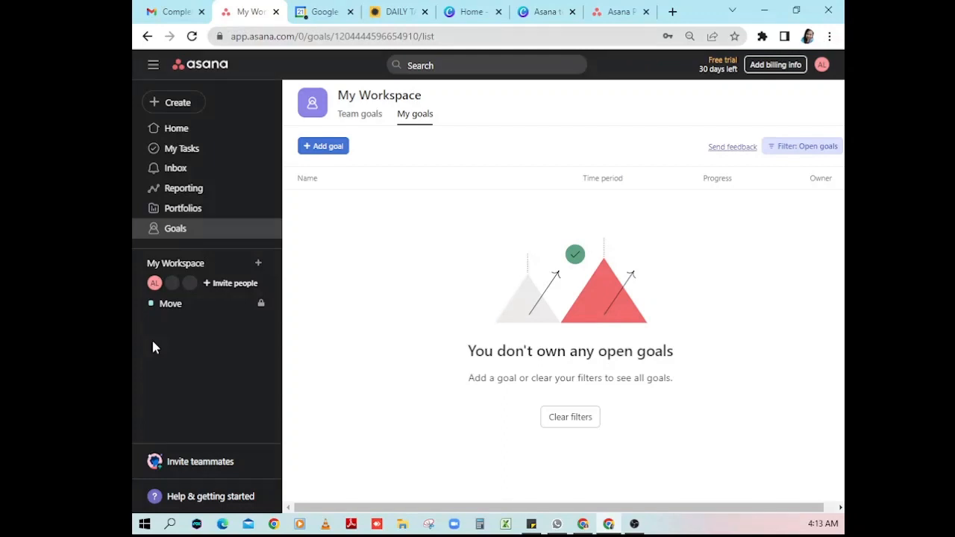
- Invite a teammate's e-mail address to My Workspace, removing the Move project chip before sending
{"action": "left_click", "coordinate": [231, 290]}
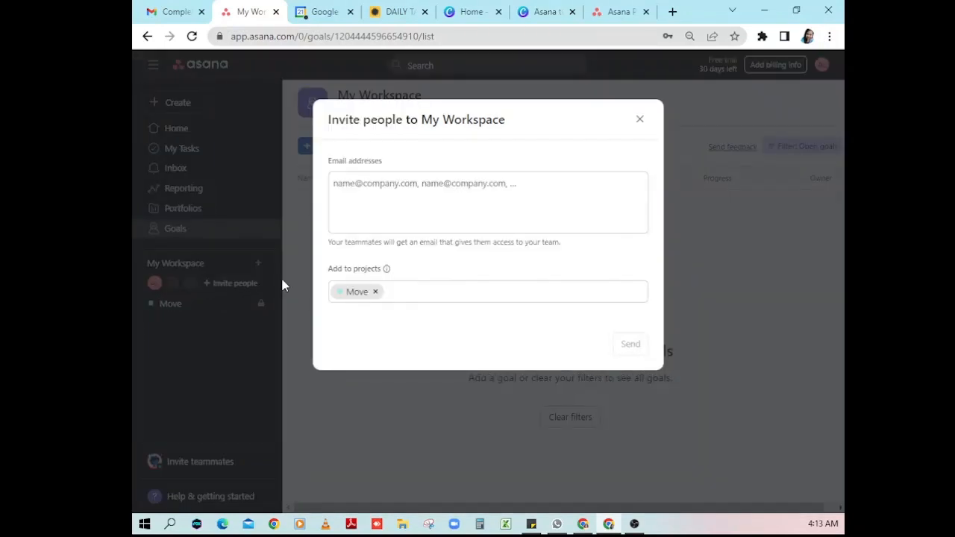
{"action": "left_click", "coordinate": [398, 187]}
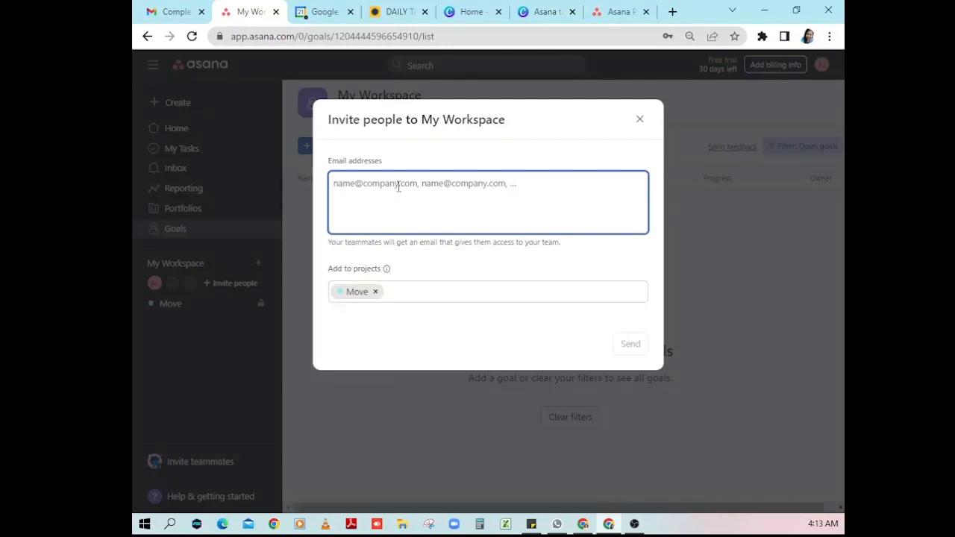
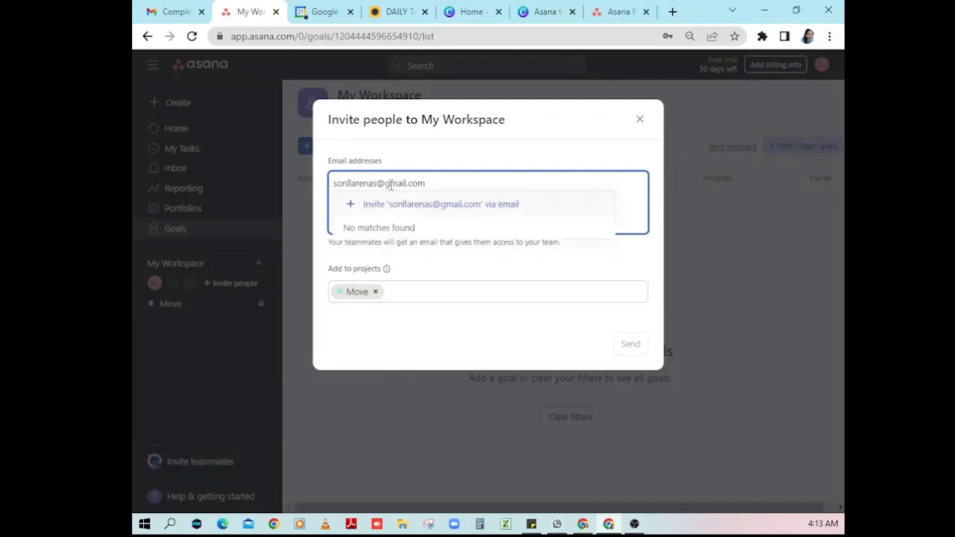
{"action": "left_click", "coordinate": [425, 207]}
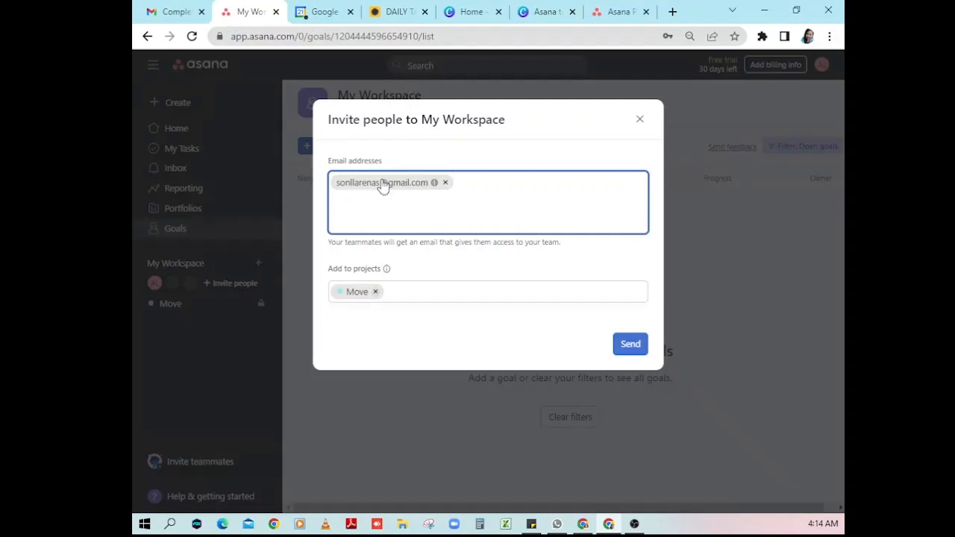
{"action": "left_click", "coordinate": [376, 291]}
{"action": "left_click", "coordinate": [379, 291]}
{"action": "left_click", "coordinate": [556, 351]}
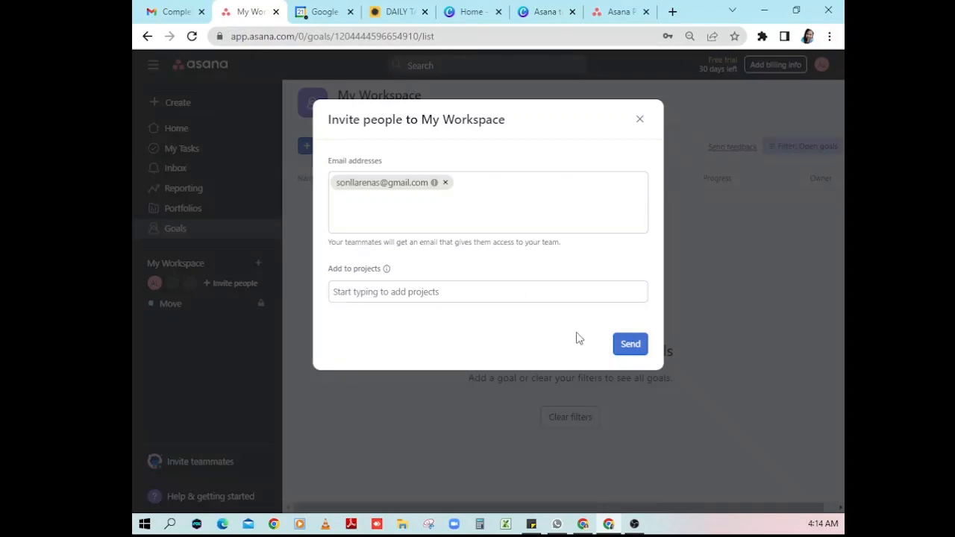
{"action": "left_click", "coordinate": [630, 345]}
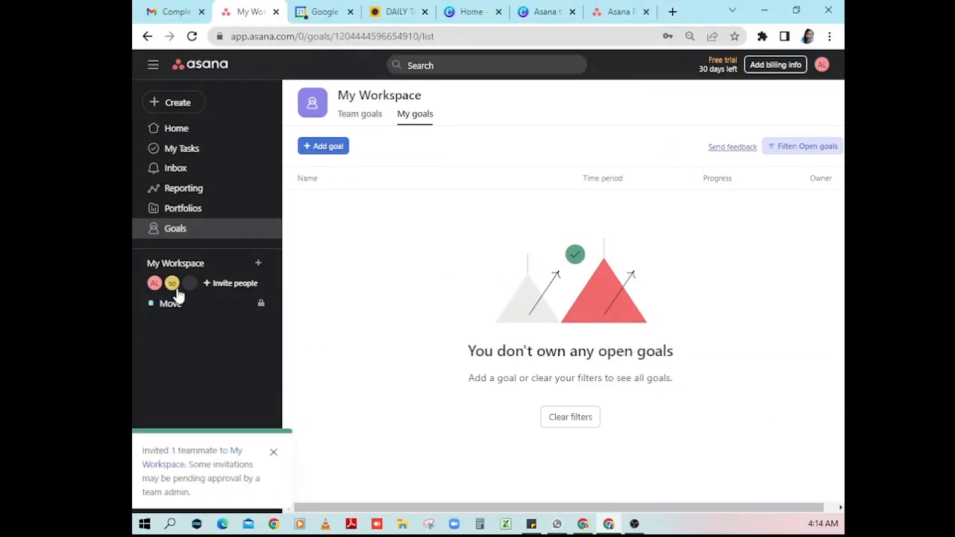
{"action": "mouse_move", "coordinate": [175, 290]}
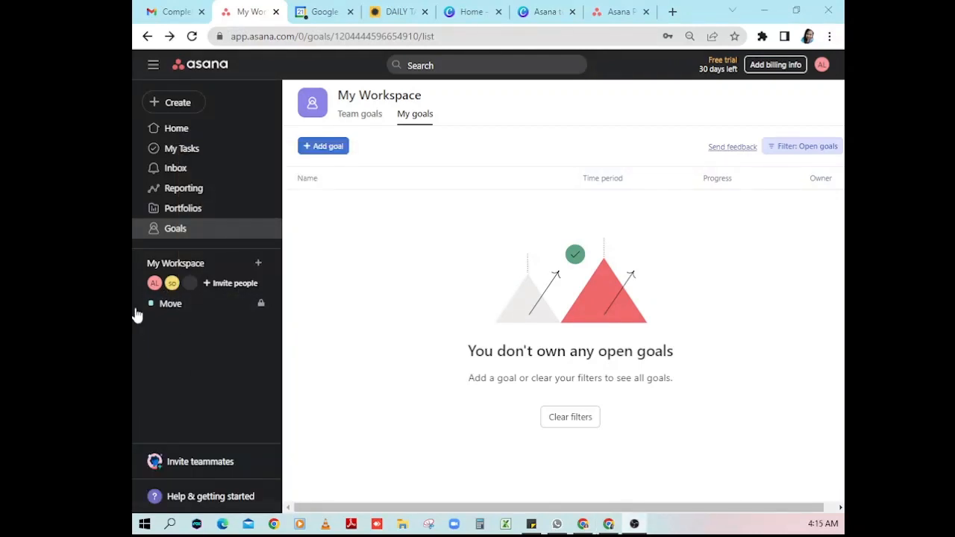
- Open the Move project board and look at its Set color & icon menu without changes
{"action": "left_click", "coordinate": [173, 305]}
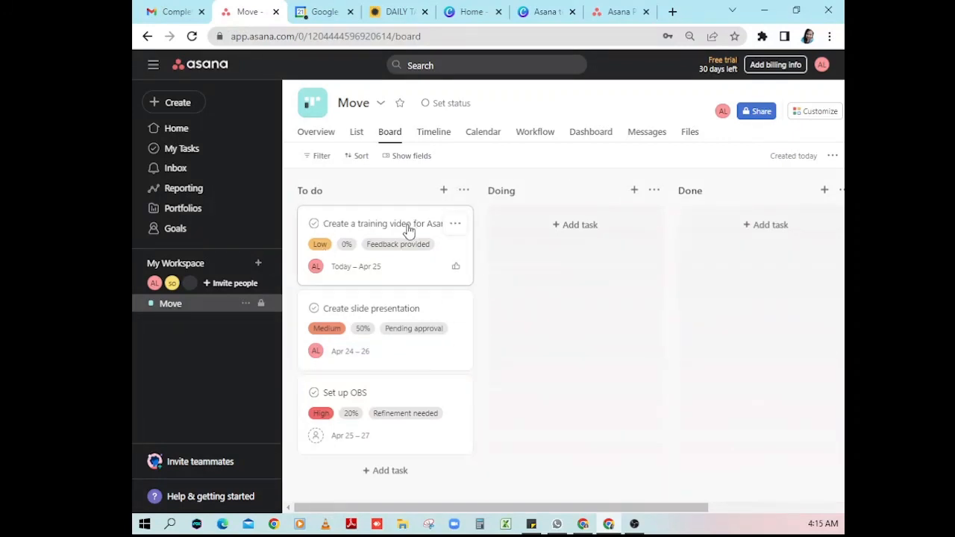
{"action": "left_click", "coordinate": [246, 304]}
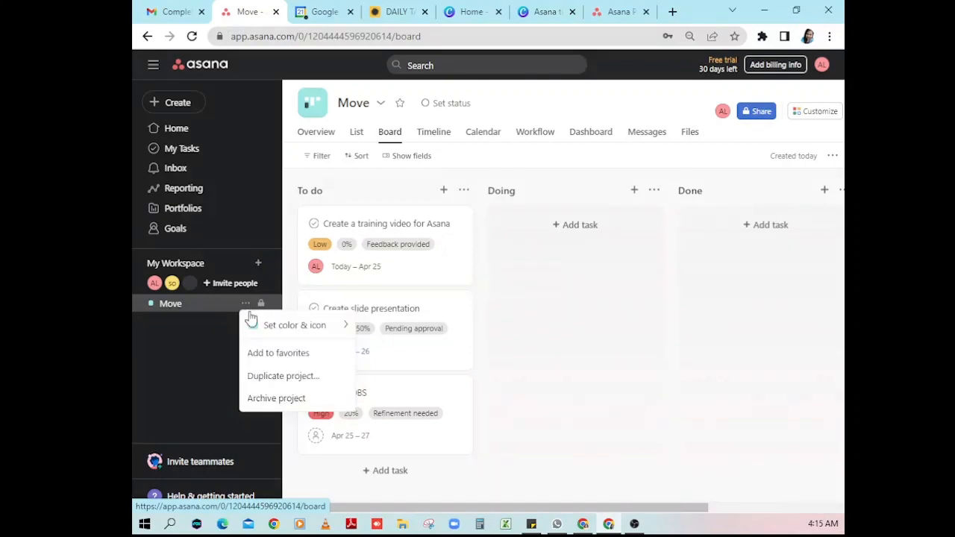
{"action": "mouse_move", "coordinate": [252, 325]}
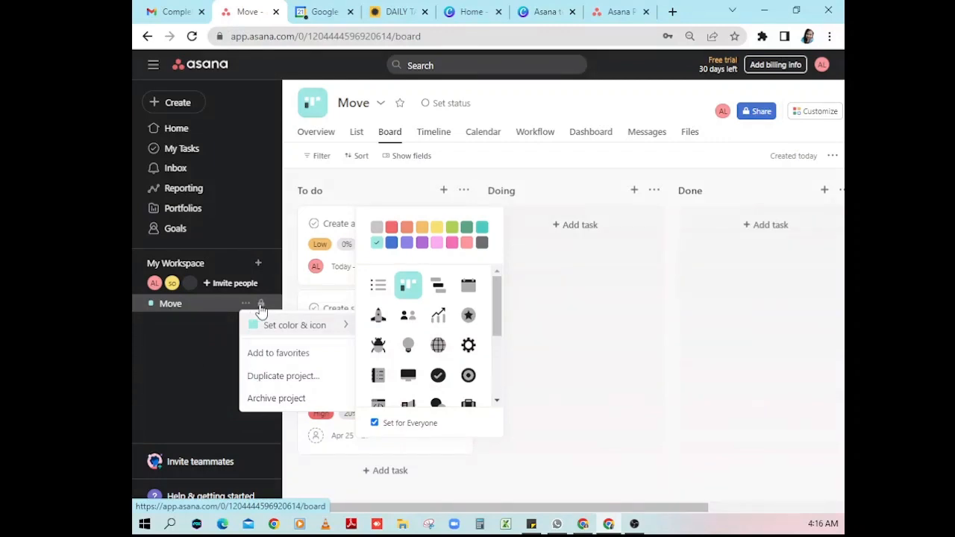
{"action": "left_click", "coordinate": [214, 330]}
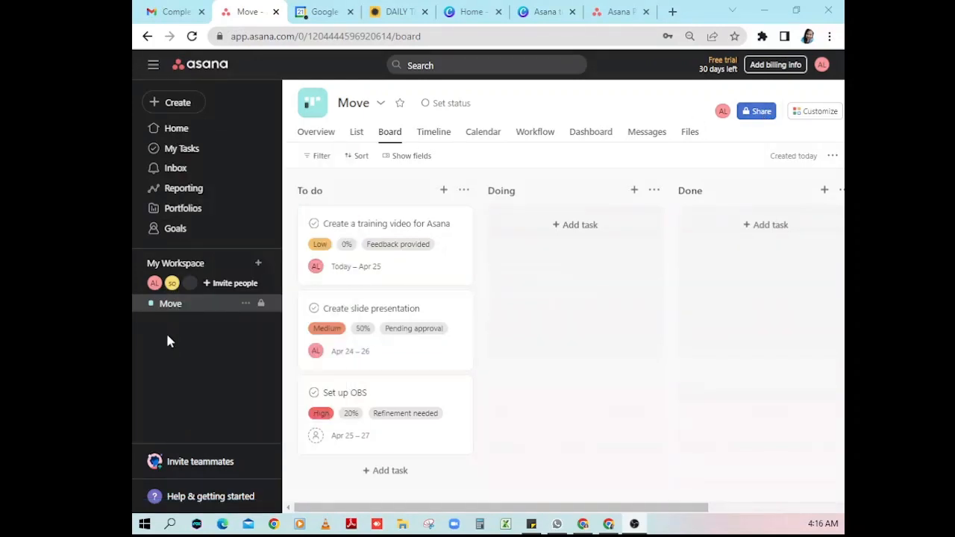
- Change Move's privacy to Shared with My Workspace, keeping Can edit permission
{"action": "left_click", "coordinate": [749, 120]}
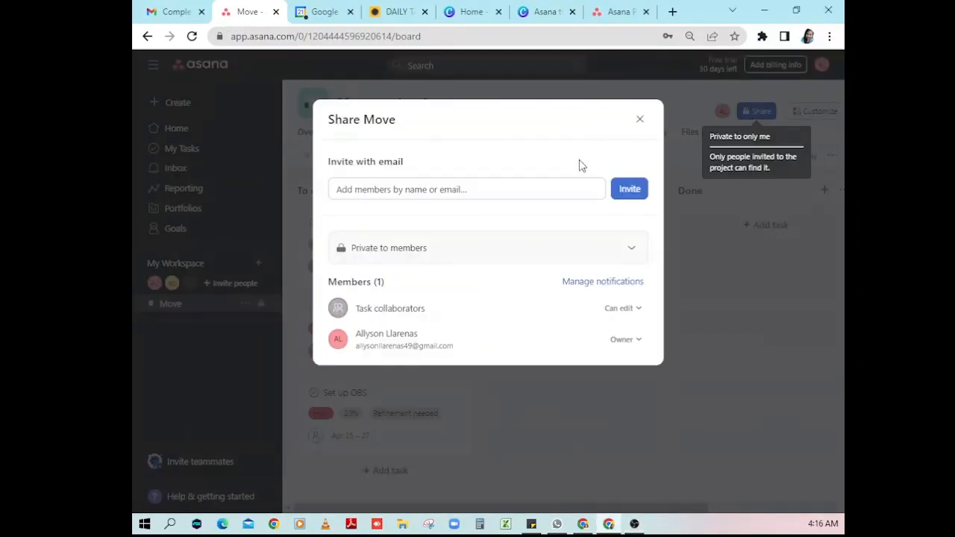
{"action": "left_click", "coordinate": [381, 254]}
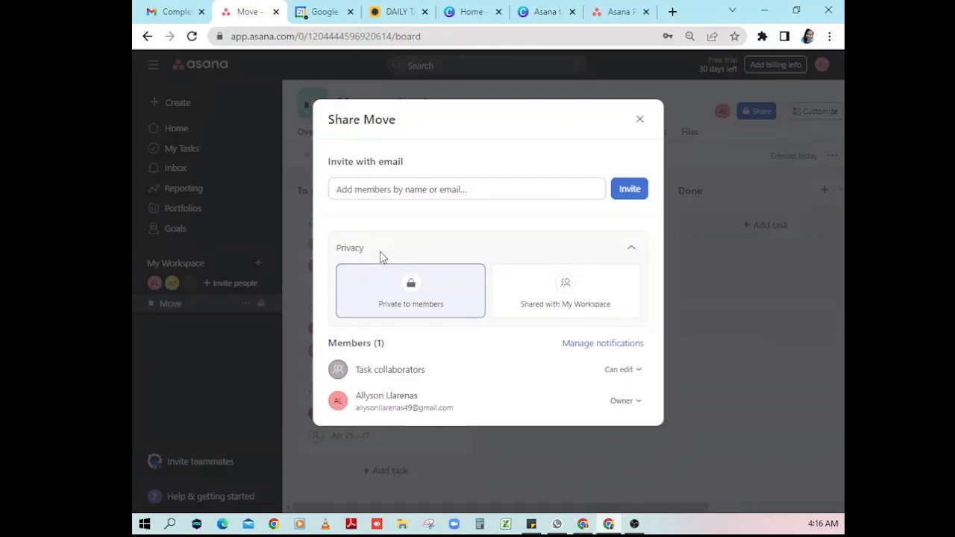
{"action": "left_click", "coordinate": [602, 309]}
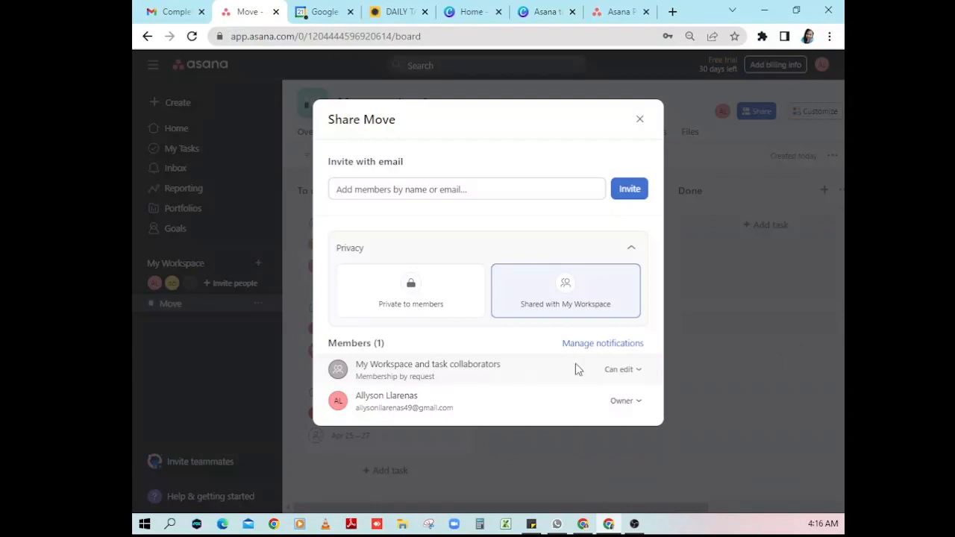
{"action": "left_click", "coordinate": [639, 371]}
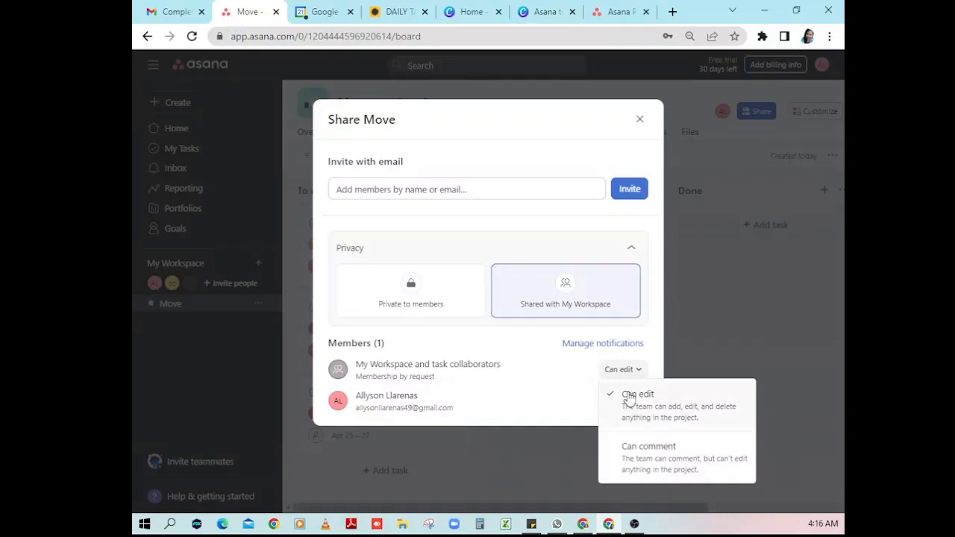
{"action": "left_click", "coordinate": [639, 373]}
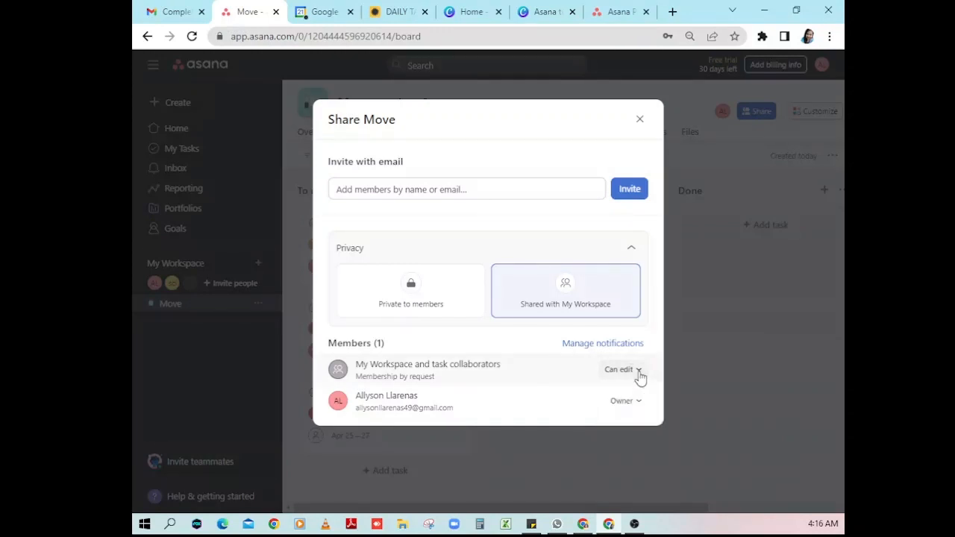
{"action": "left_click", "coordinate": [639, 122]}
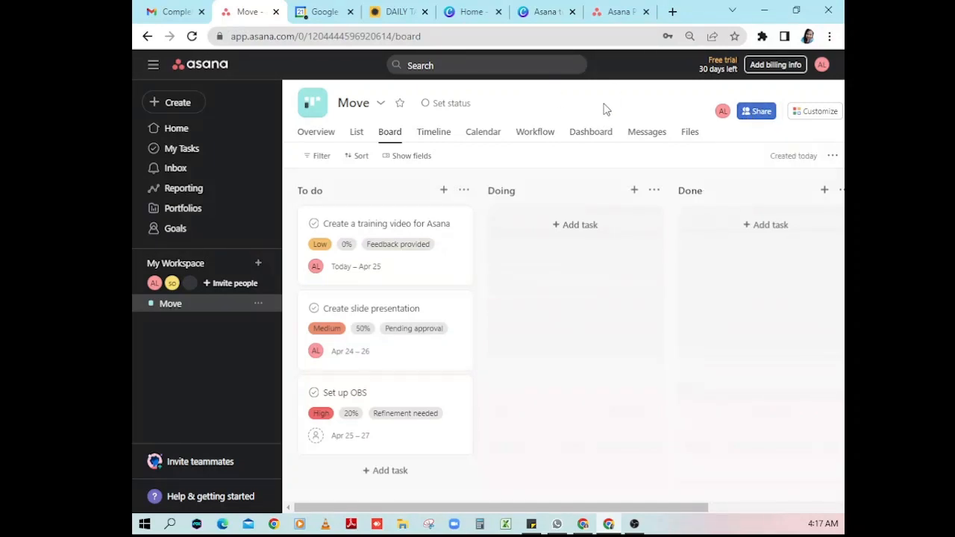
- Look through Move's colour/icon and project action menus, then star Move as a favorite
{"action": "left_click", "coordinate": [634, 524]}
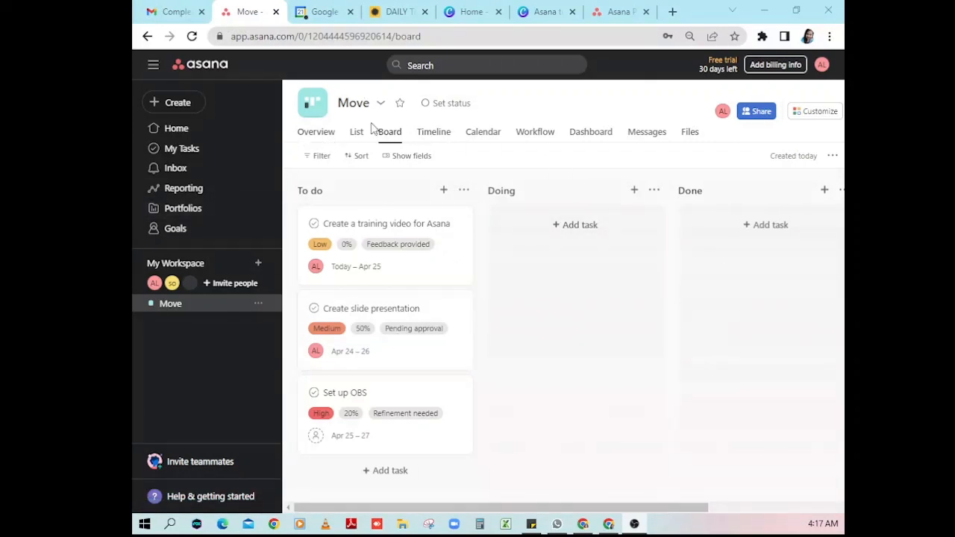
{"action": "left_click", "coordinate": [309, 112]}
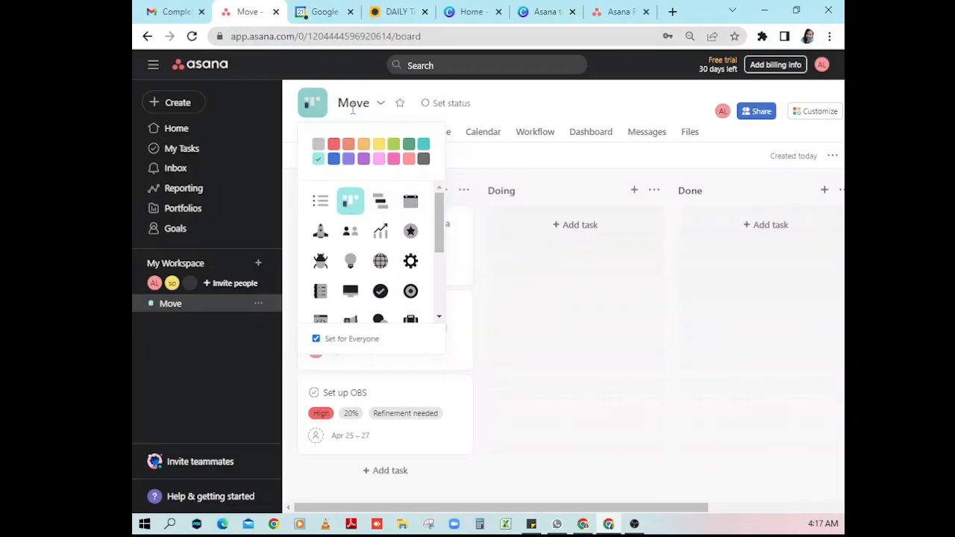
{"action": "left_click", "coordinate": [380, 105]}
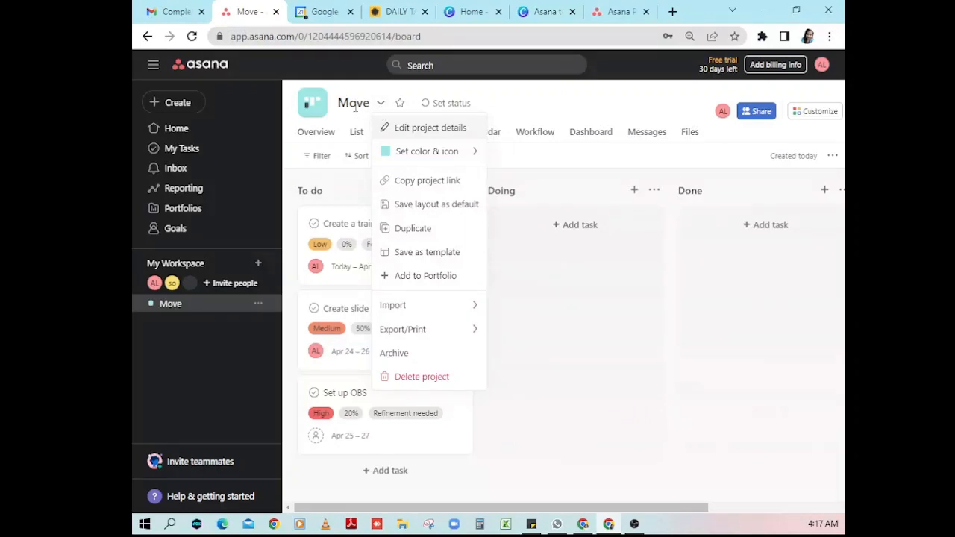
{"action": "key", "text": "Escape"}
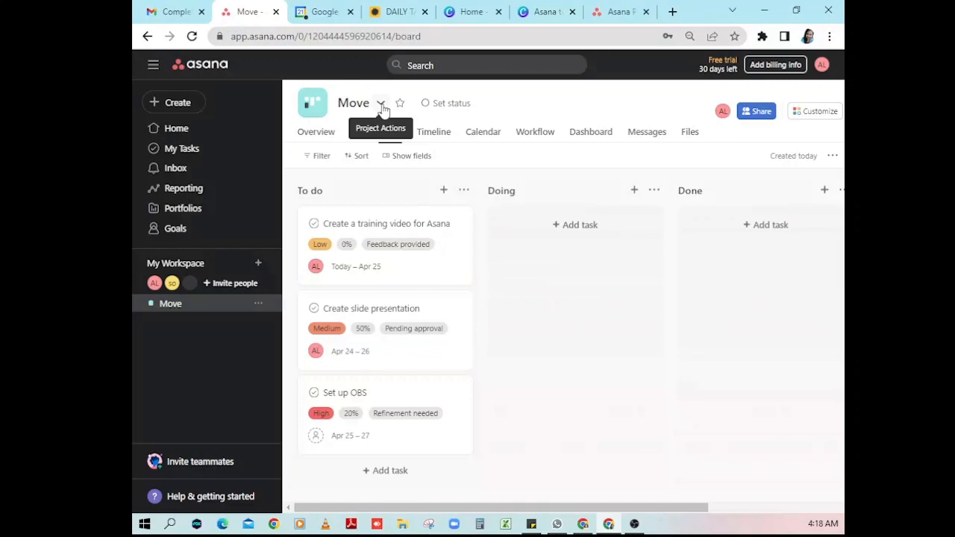
{"action": "left_click", "coordinate": [381, 106]}
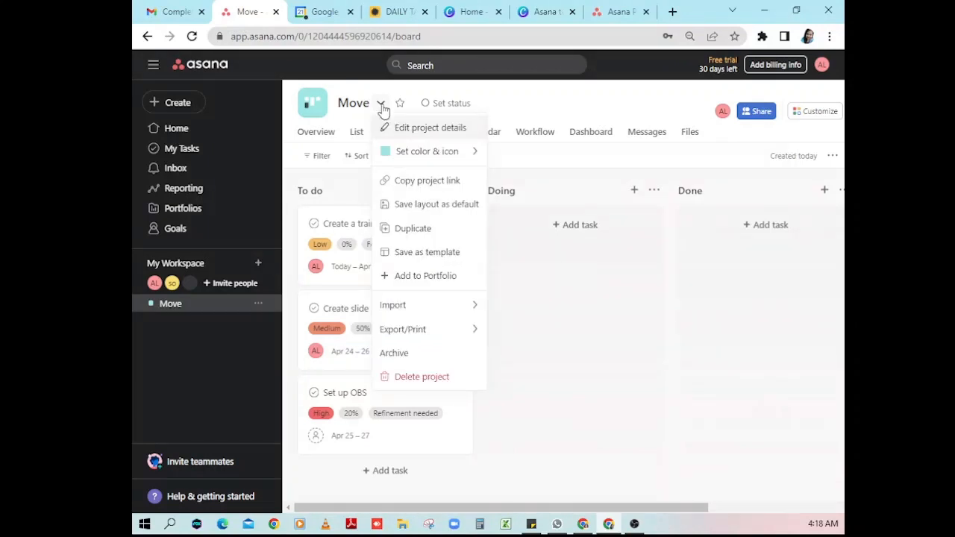
{"action": "mouse_move", "coordinate": [414, 155]}
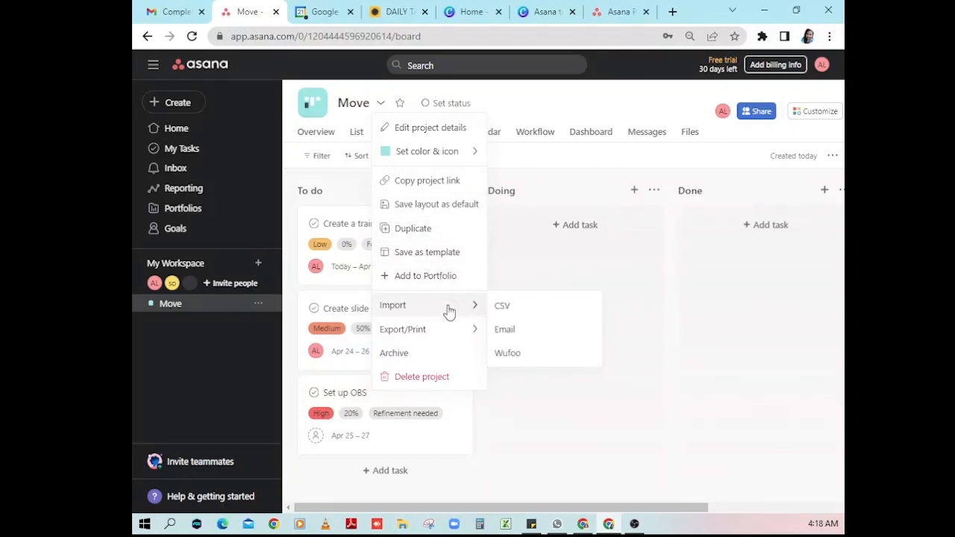
{"action": "mouse_move", "coordinate": [448, 332]}
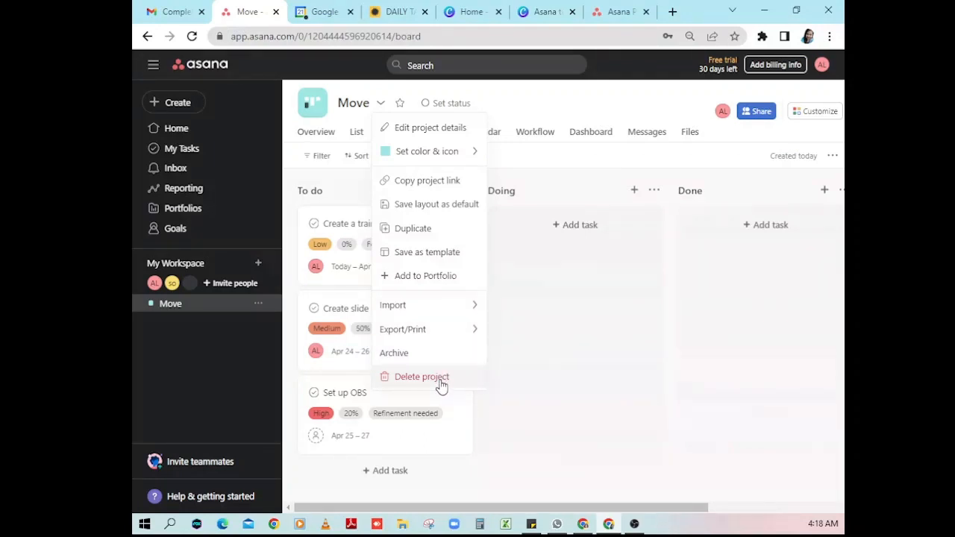
{"action": "left_click", "coordinate": [401, 104]}
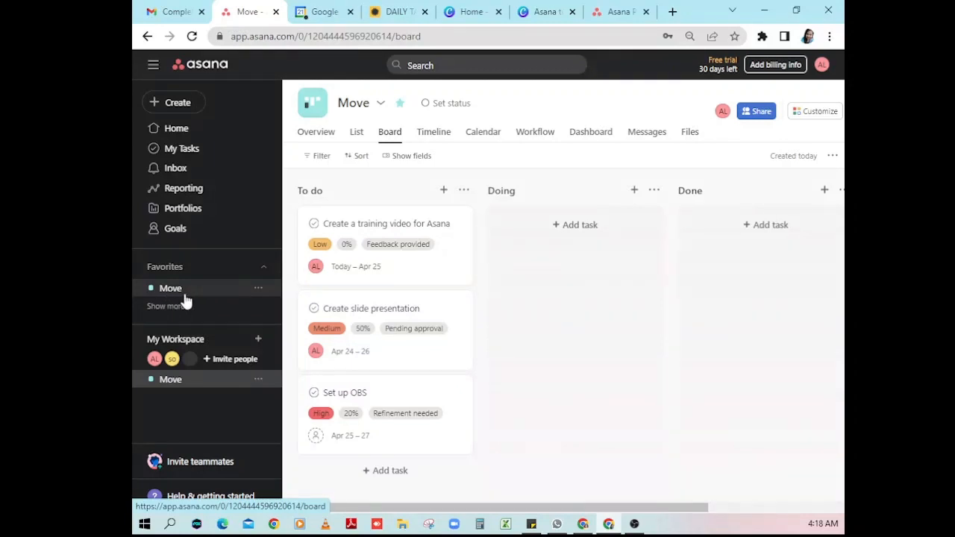
- Create and post an On track status update for the Move project, dated Apr 21
{"action": "left_click", "coordinate": [476, 106]}
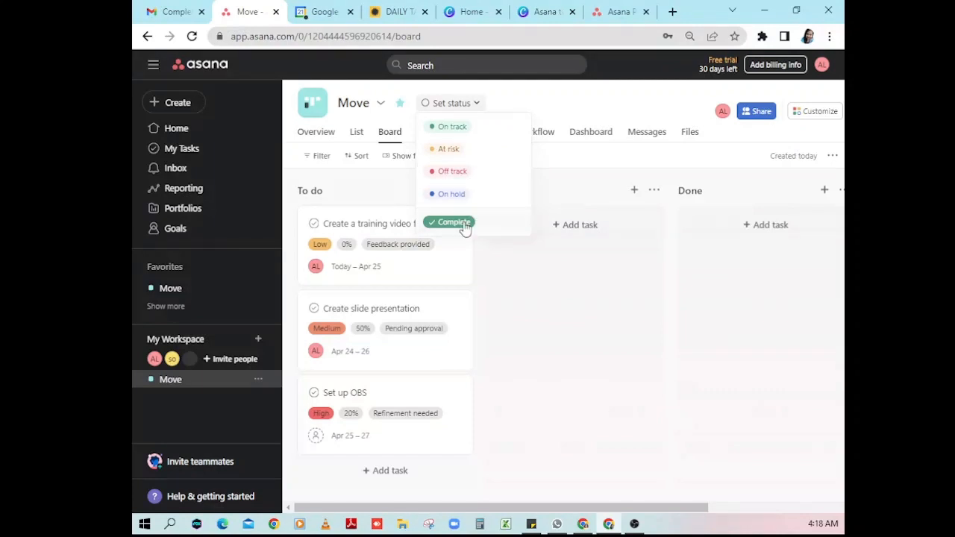
{"action": "left_click", "coordinate": [468, 131]}
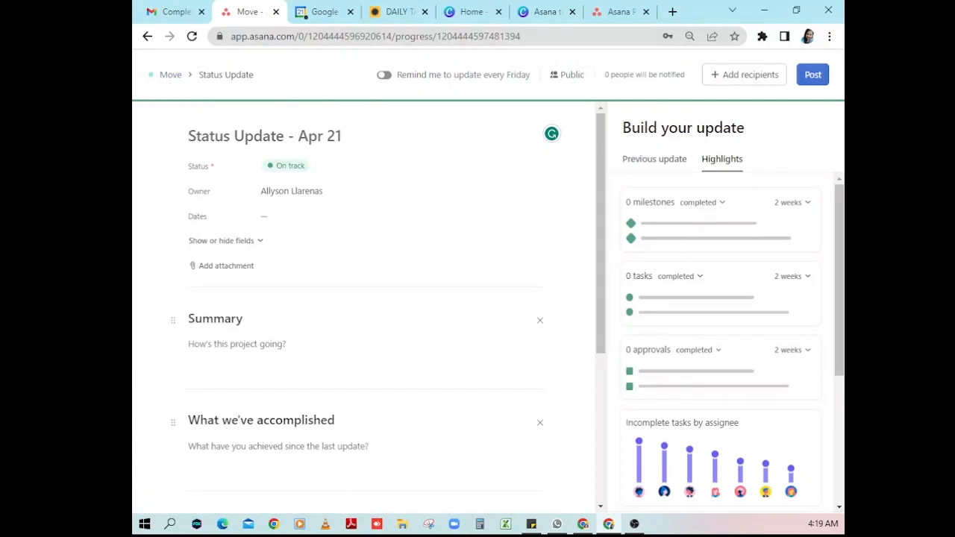
{"action": "left_click", "coordinate": [634, 524]}
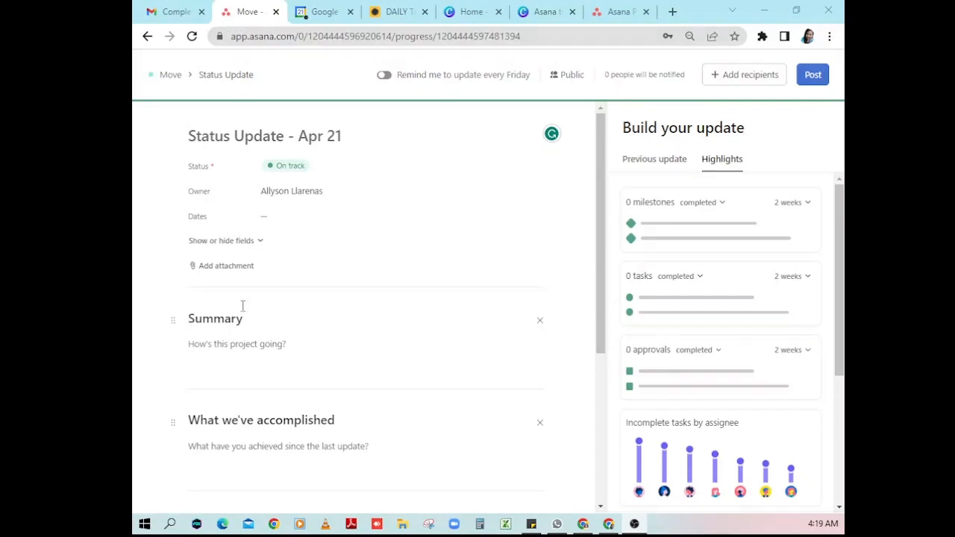
{"action": "left_click", "coordinate": [259, 247]}
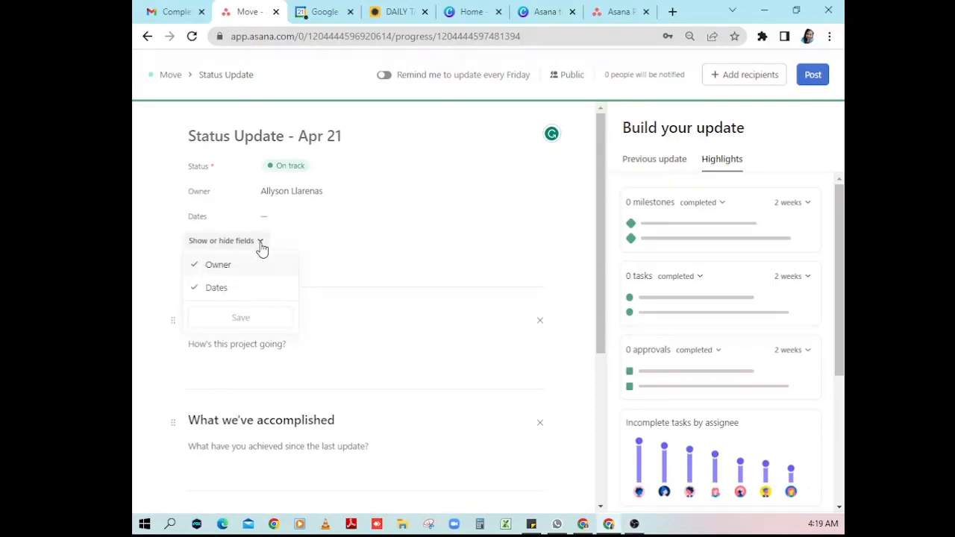
{"action": "left_click", "coordinate": [303, 230]}
{"action": "scroll", "coordinate": [304, 294], "scroll_direction": "down", "scroll_amount": 1}
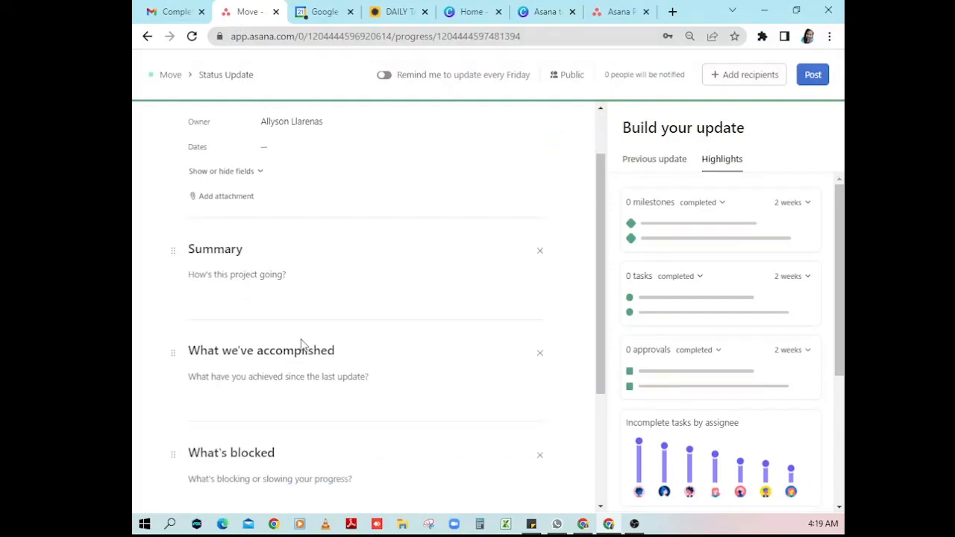
{"action": "scroll", "coordinate": [291, 362], "scroll_direction": "down", "scroll_amount": 2}
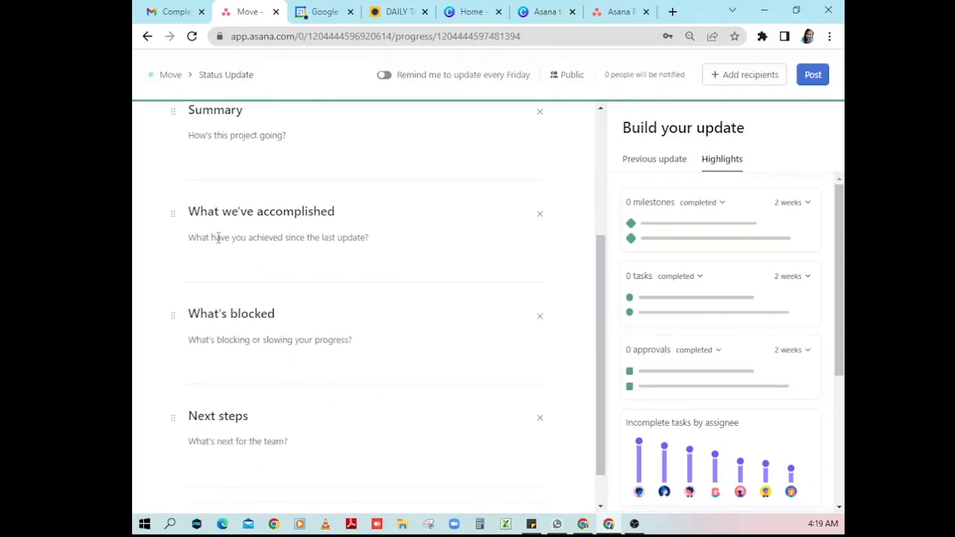
{"action": "scroll", "coordinate": [279, 422], "scroll_direction": "down", "scroll_amount": 1}
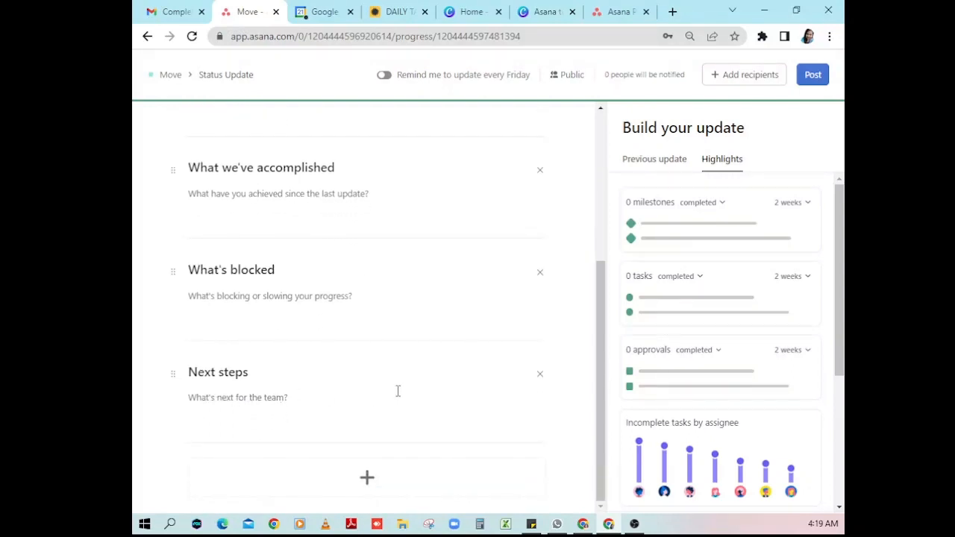
{"action": "scroll", "coordinate": [397, 391], "scroll_direction": "up", "scroll_amount": 1}
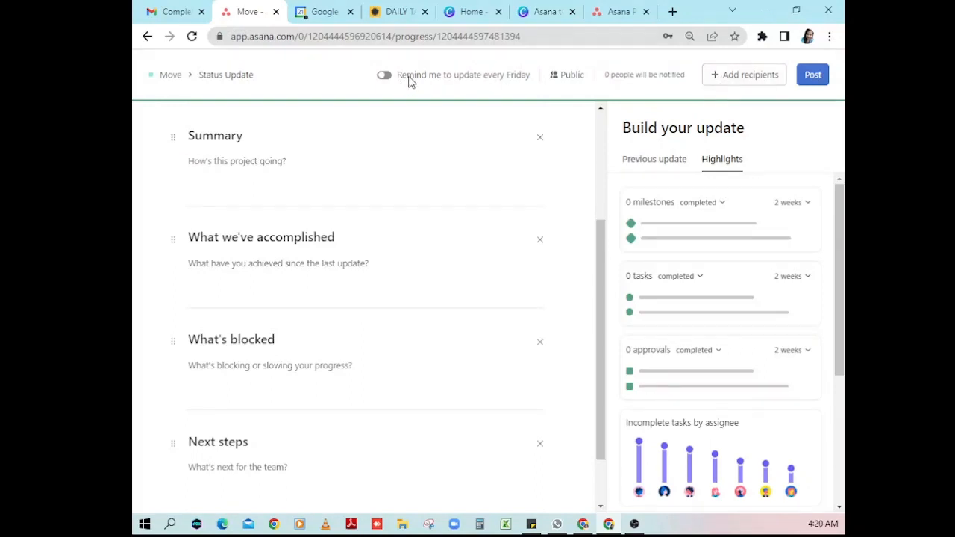
{"action": "left_click", "coordinate": [814, 75]}
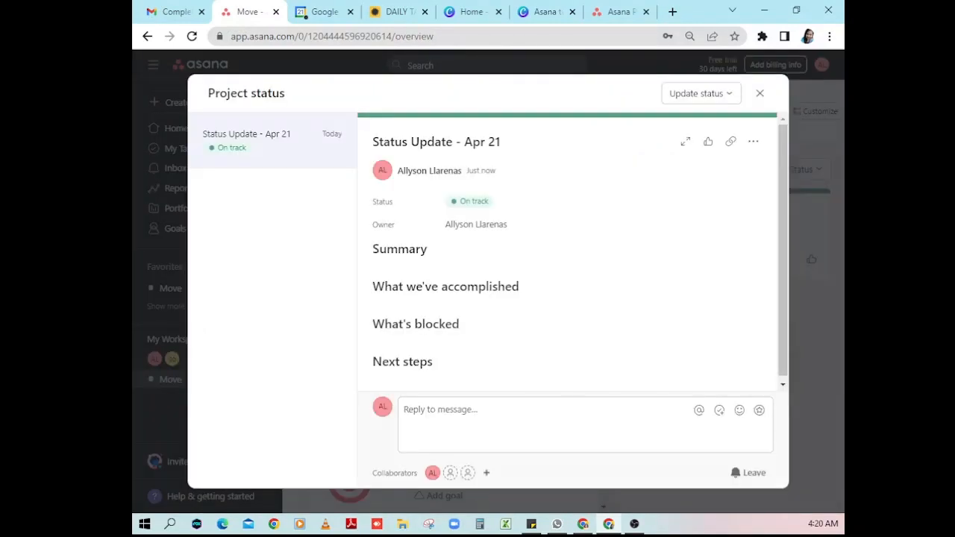
- Check the status update's more-actions menu, then close the Project status panel
{"action": "left_click", "coordinate": [634, 524]}
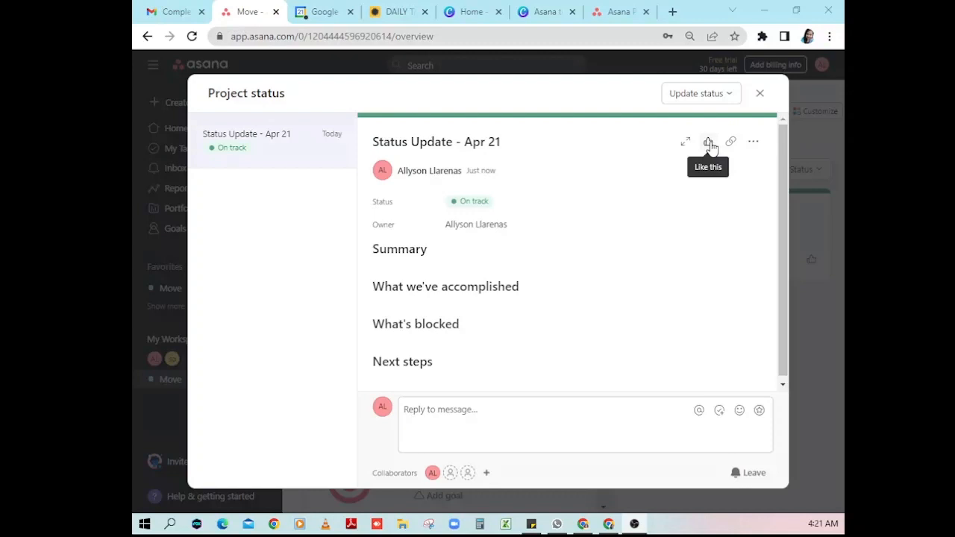
{"action": "left_click", "coordinate": [753, 143]}
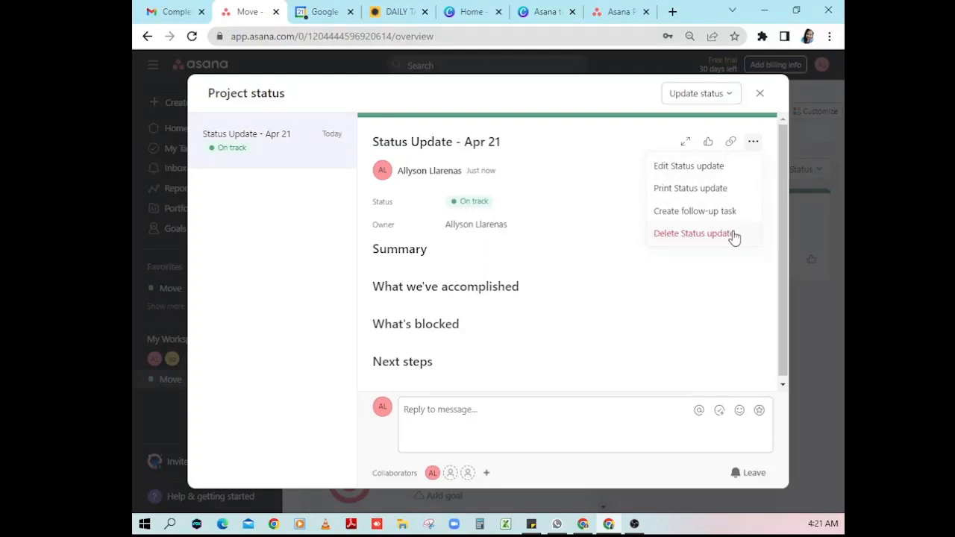
{"action": "left_click", "coordinate": [760, 94]}
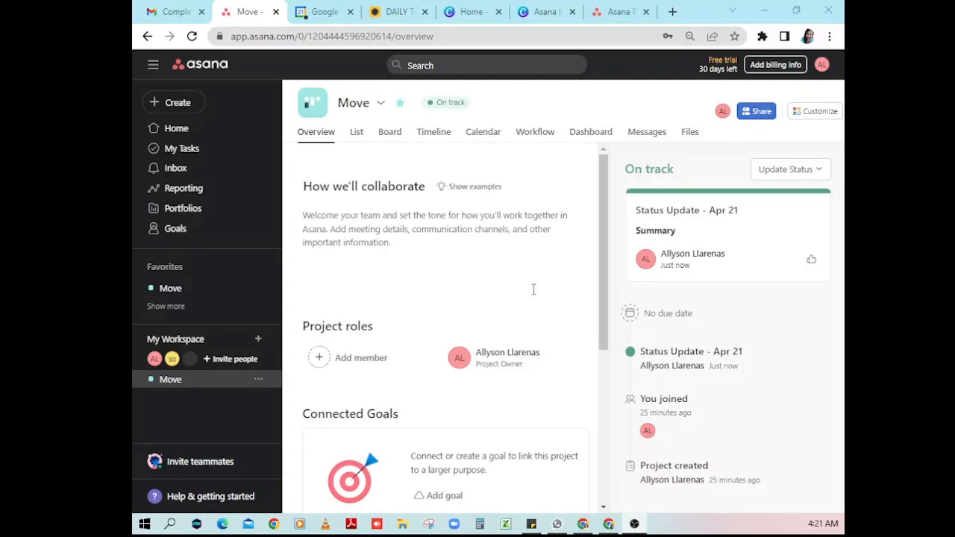
- Share the Move project with the suggested collaborator, keeping Can edit permission
{"action": "scroll", "coordinate": [533, 289], "scroll_direction": "down", "scroll_amount": 1}
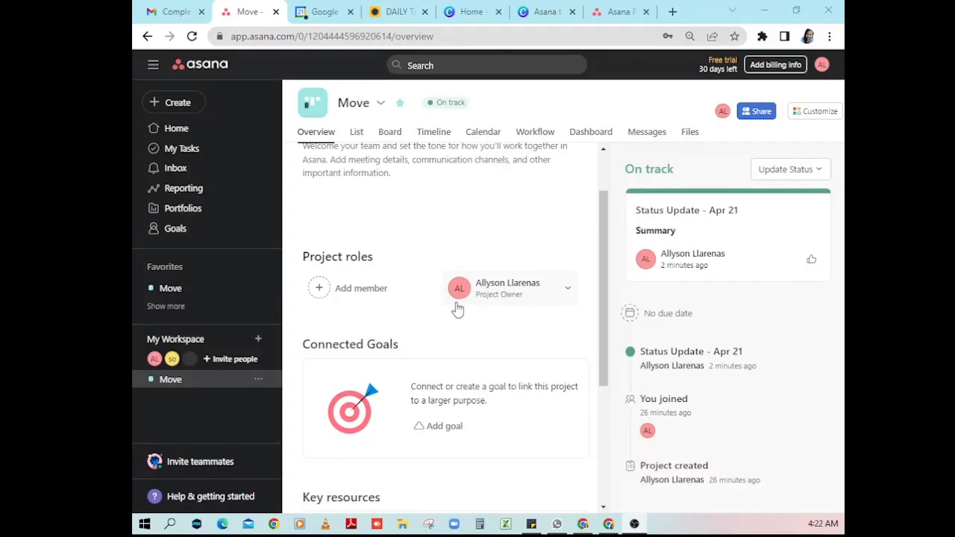
{"action": "scroll", "coordinate": [458, 309], "scroll_direction": "down", "scroll_amount": 1}
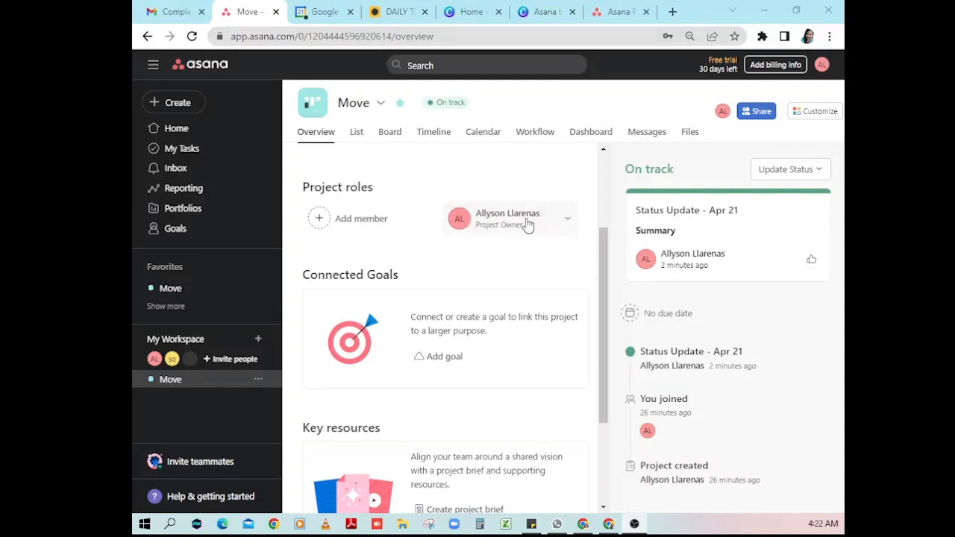
{"action": "left_click", "coordinate": [356, 228]}
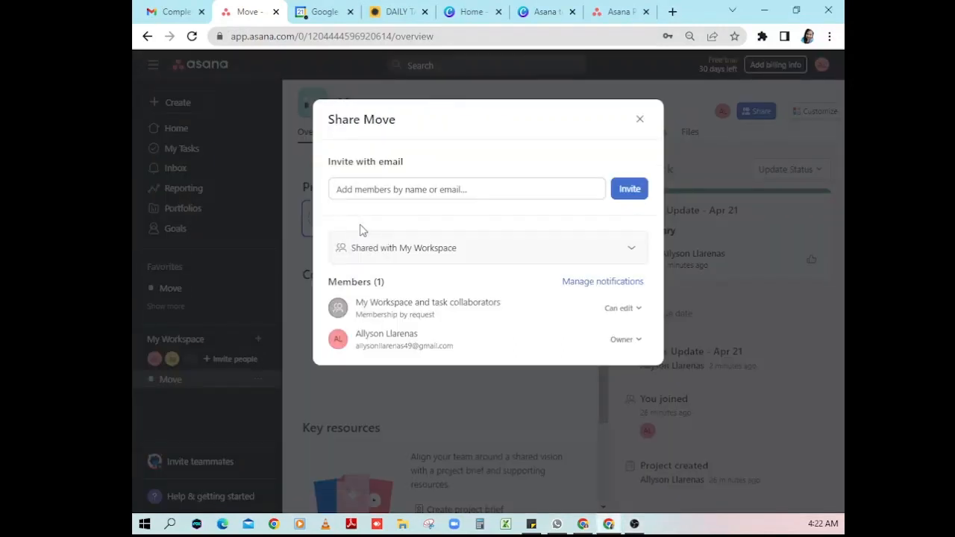
{"action": "left_click", "coordinate": [399, 191]}
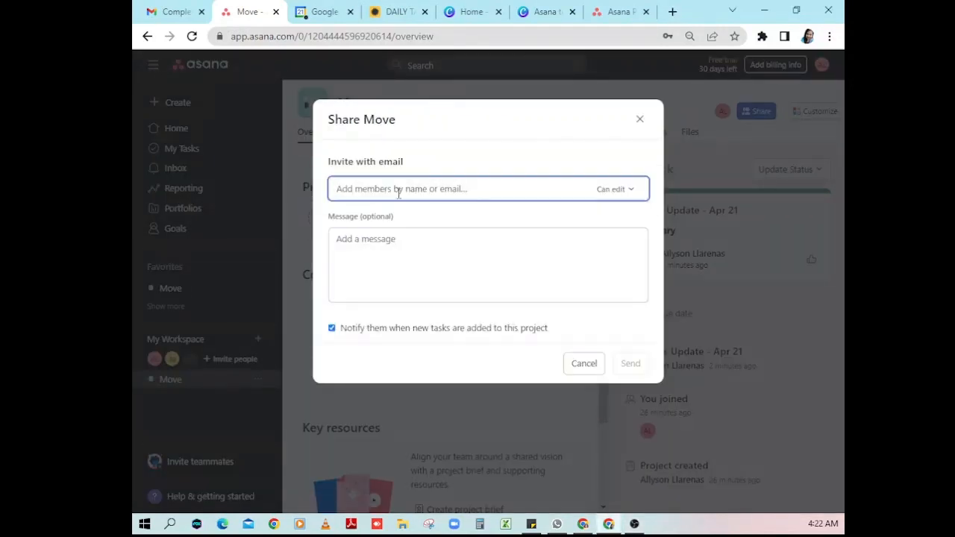
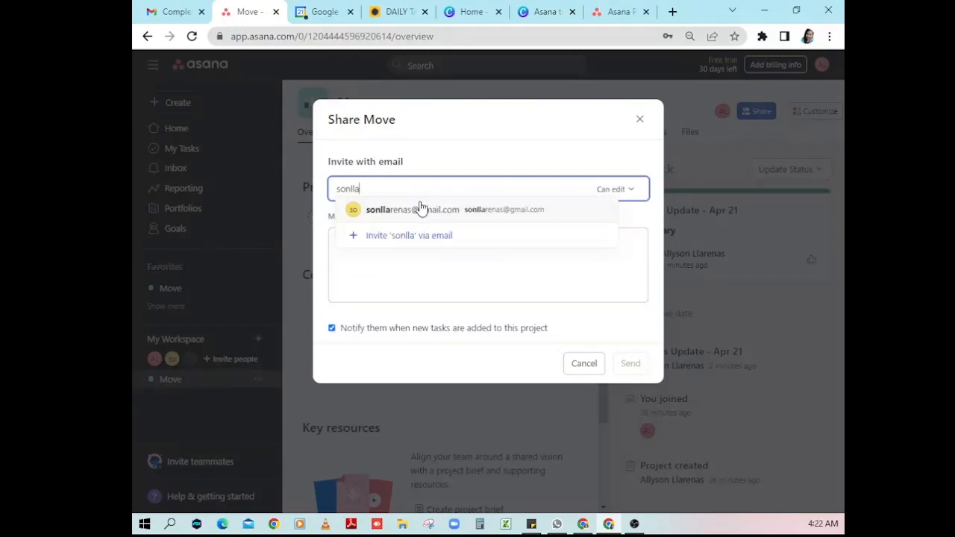
{"action": "left_click", "coordinate": [419, 210]}
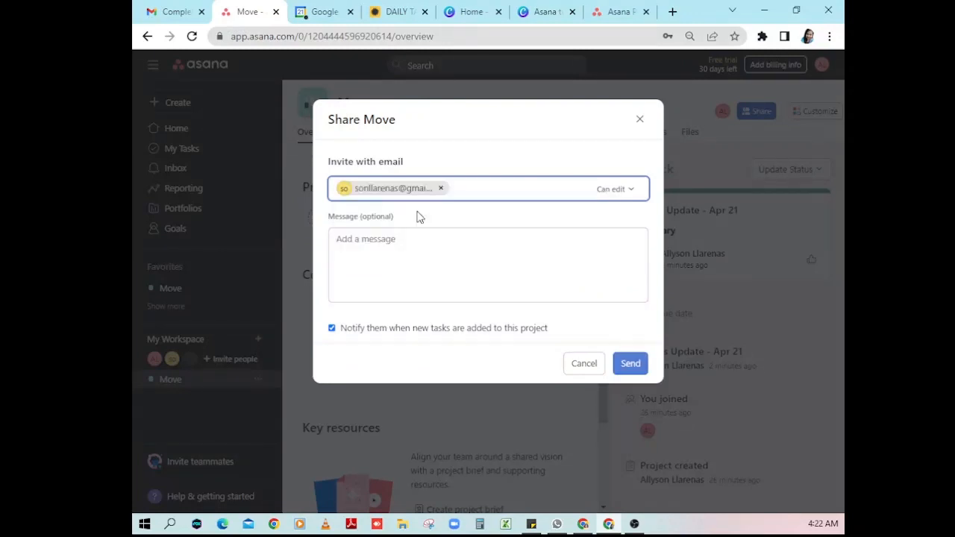
{"action": "left_click", "coordinate": [635, 195]}
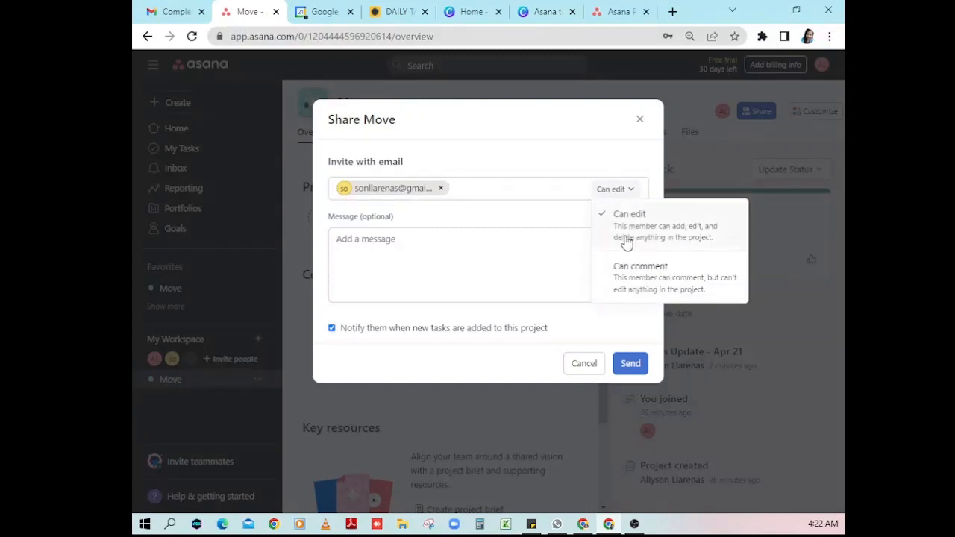
{"action": "left_click", "coordinate": [630, 192]}
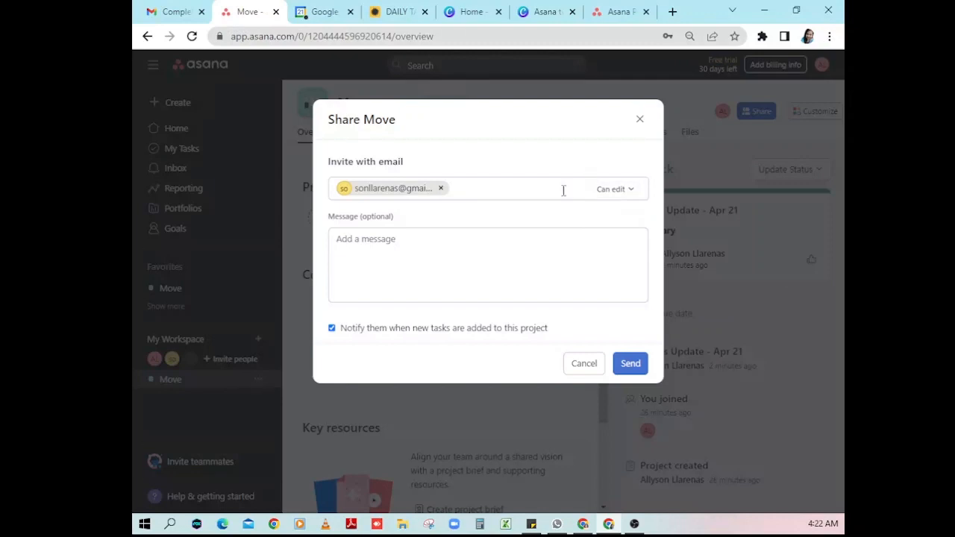
- Write a short invitation message starting 'Hi', send the invite and close sharing
{"action": "left_click", "coordinate": [441, 269]}
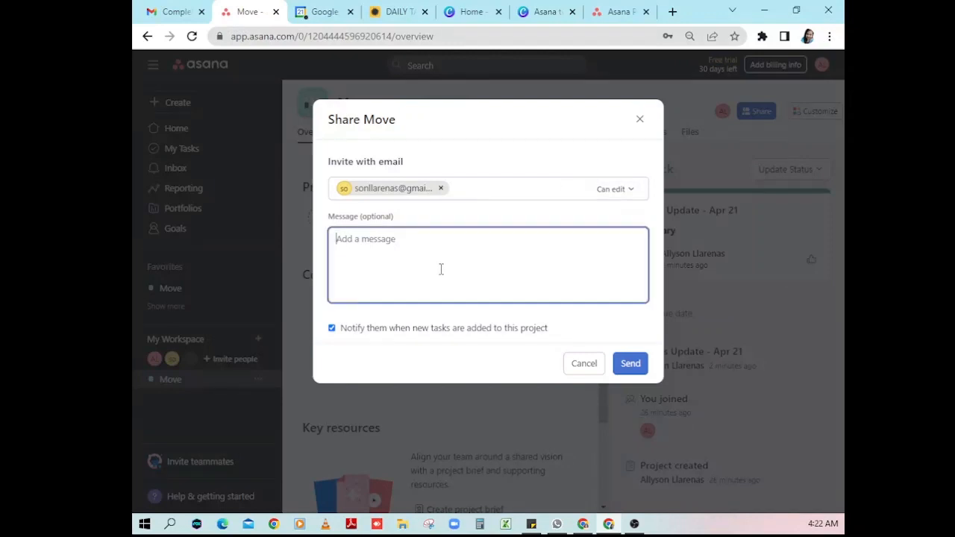
{"action": "type", "text": "Hi"}
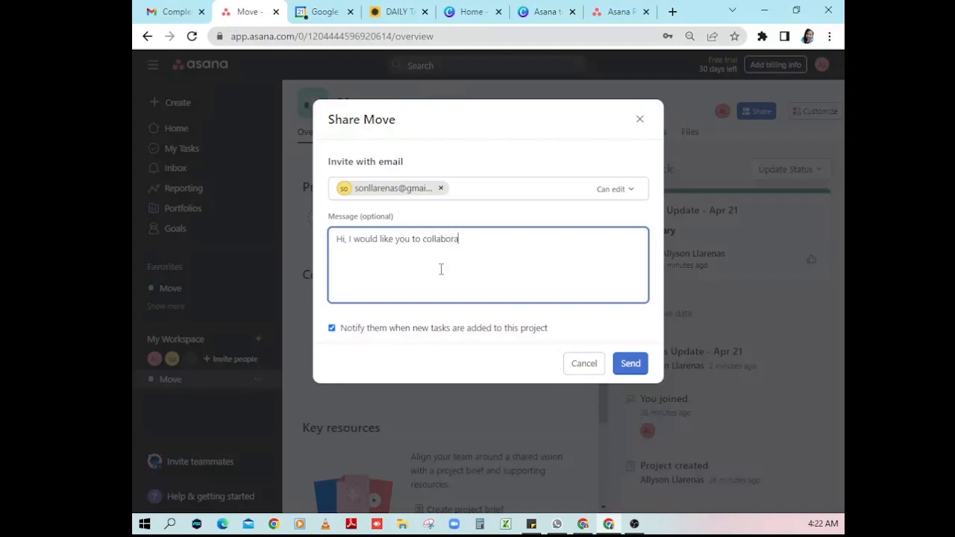
{"action": "type", "text": "with me with this project."}
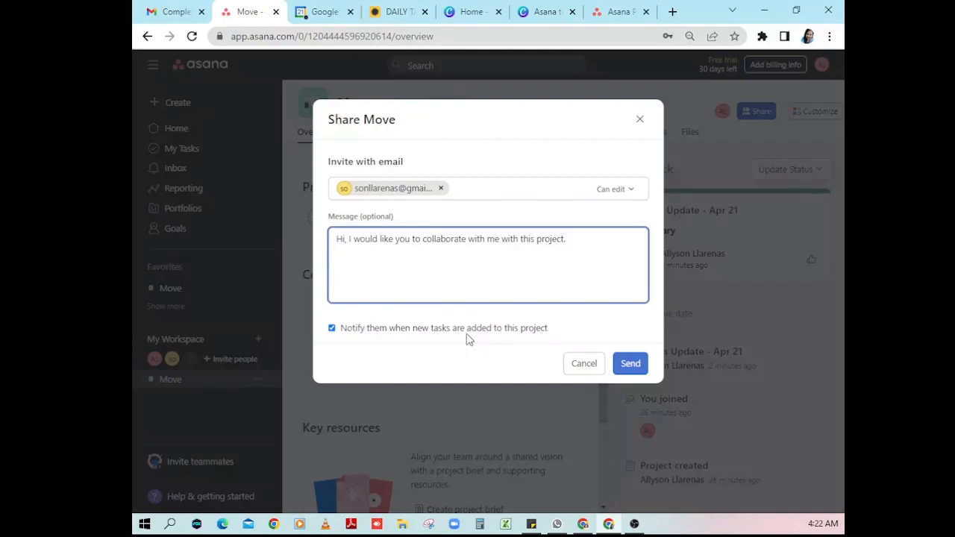
{"action": "left_click", "coordinate": [332, 332]}
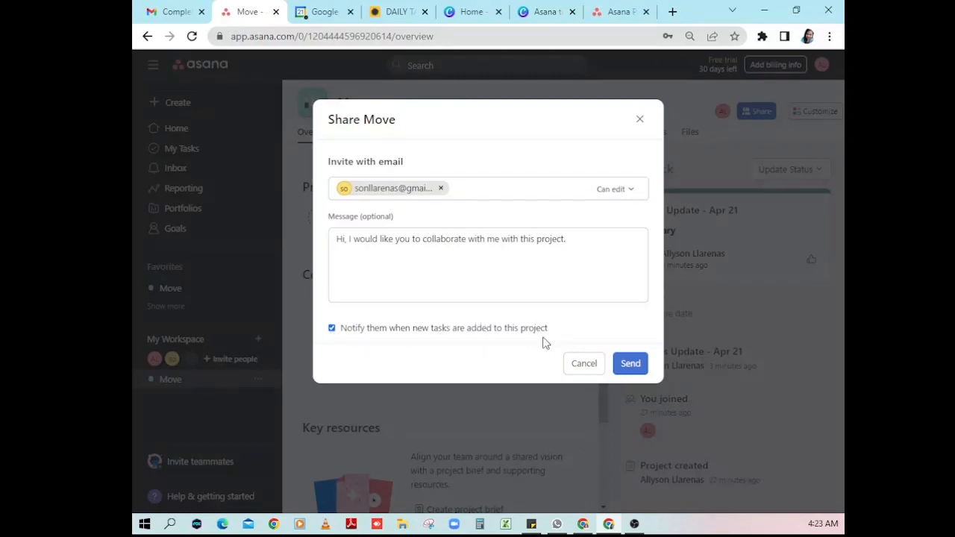
{"action": "left_click", "coordinate": [631, 365]}
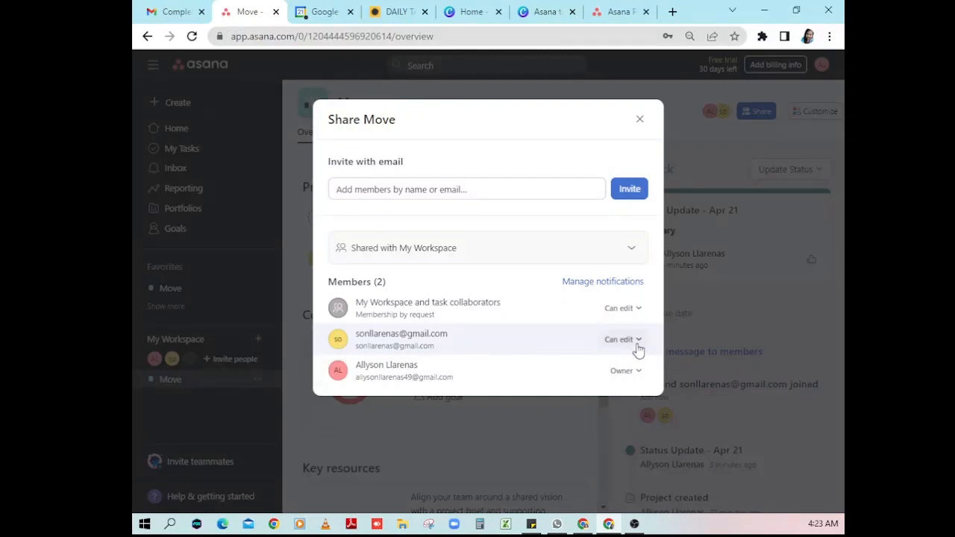
{"action": "left_click", "coordinate": [640, 120]}
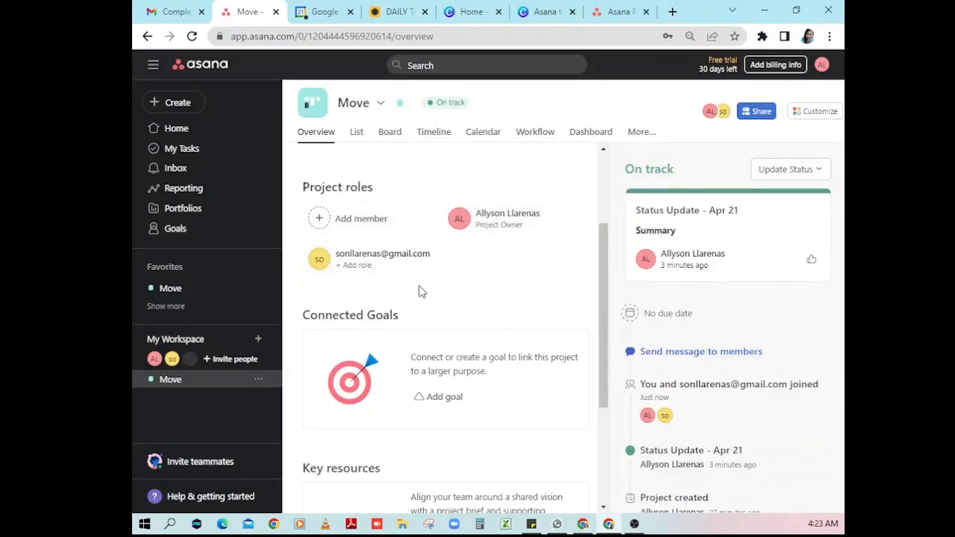
- Switch the Move project to its List view
{"action": "scroll", "coordinate": [505, 304], "scroll_direction": "down", "scroll_amount": 1}
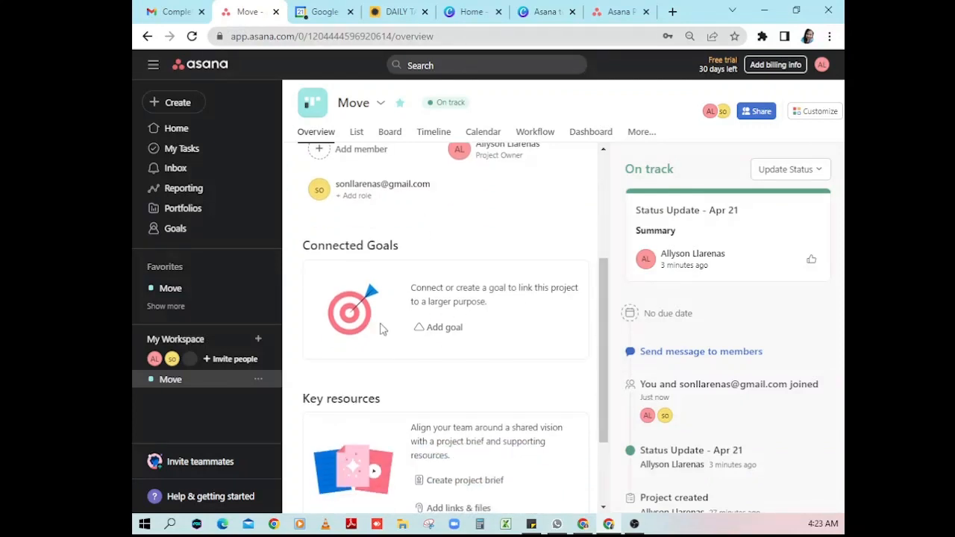
{"action": "scroll", "coordinate": [531, 342], "scroll_direction": "down", "scroll_amount": 2}
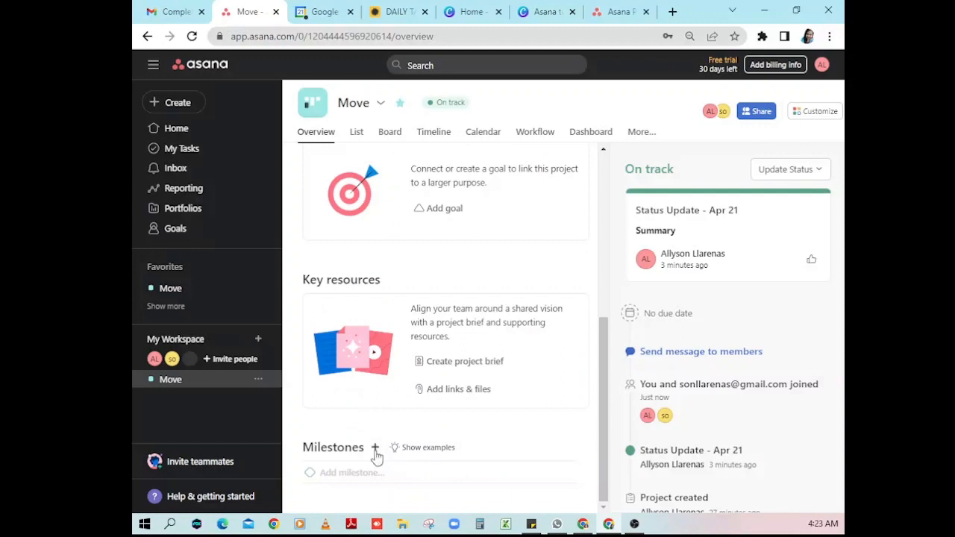
{"action": "scroll", "coordinate": [533, 457], "scroll_direction": "up", "scroll_amount": 5}
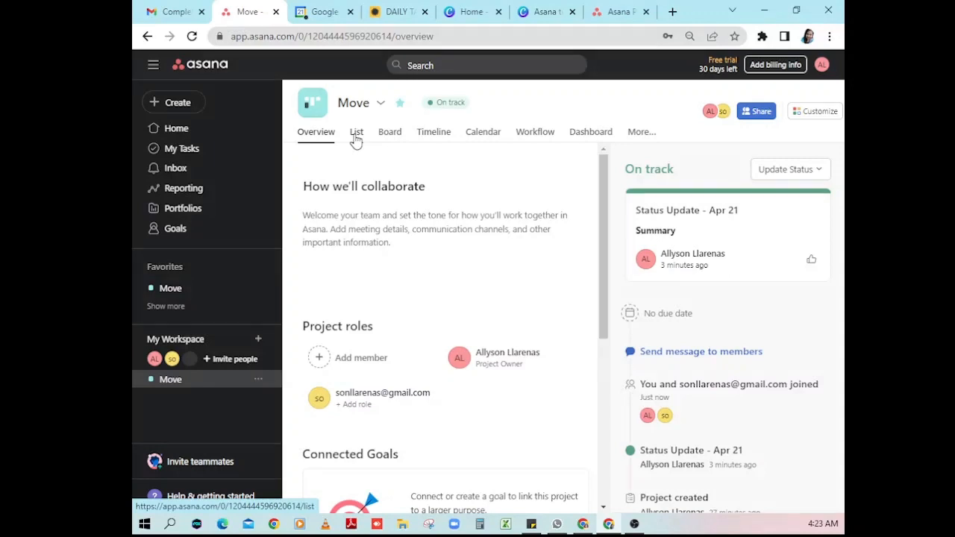
{"action": "left_click", "coordinate": [356, 132]}
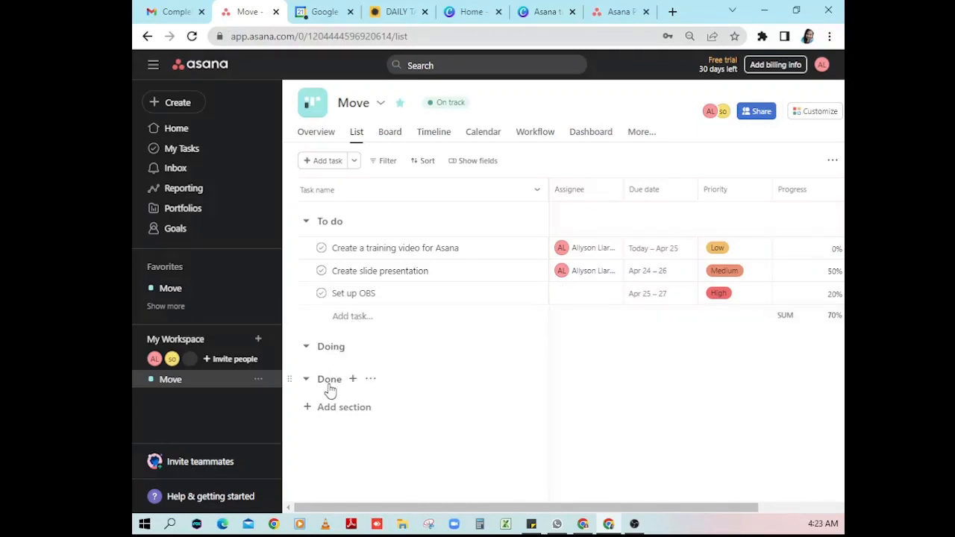
{"action": "left_click", "coordinate": [389, 133]}
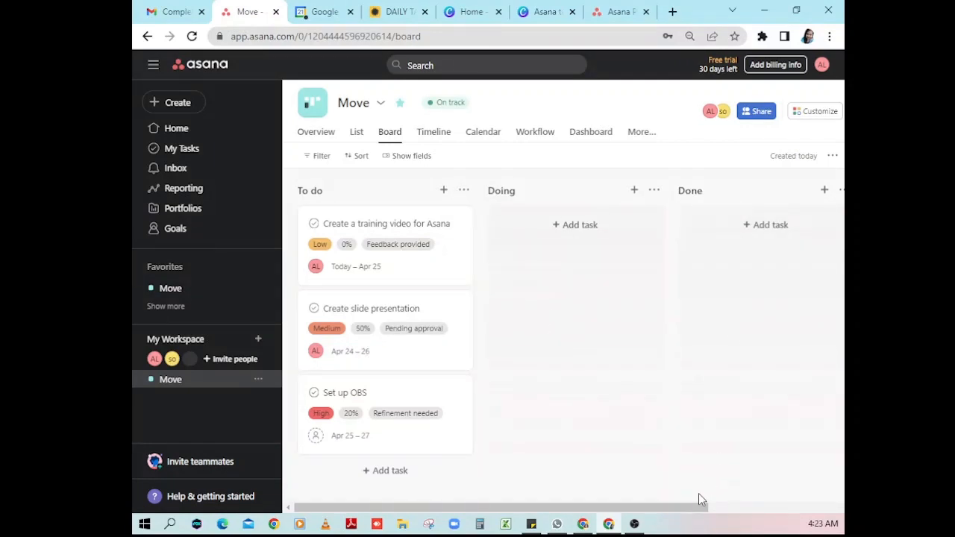
{"action": "left_click_drag", "start_coordinate": [688, 509], "coordinate": [815, 496]}
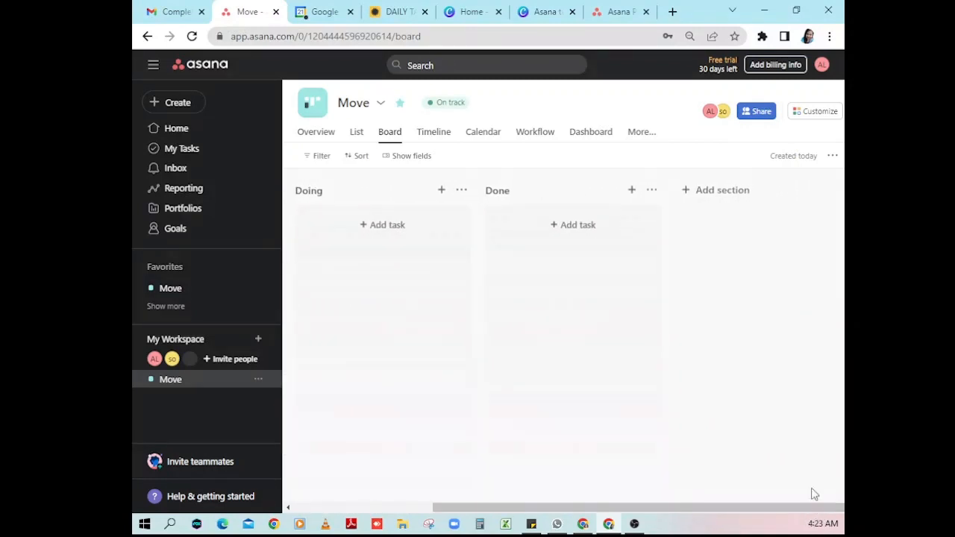
- Add a 'For Approval' section and drag its column between Doing and Done
{"action": "left_click", "coordinate": [716, 191]}
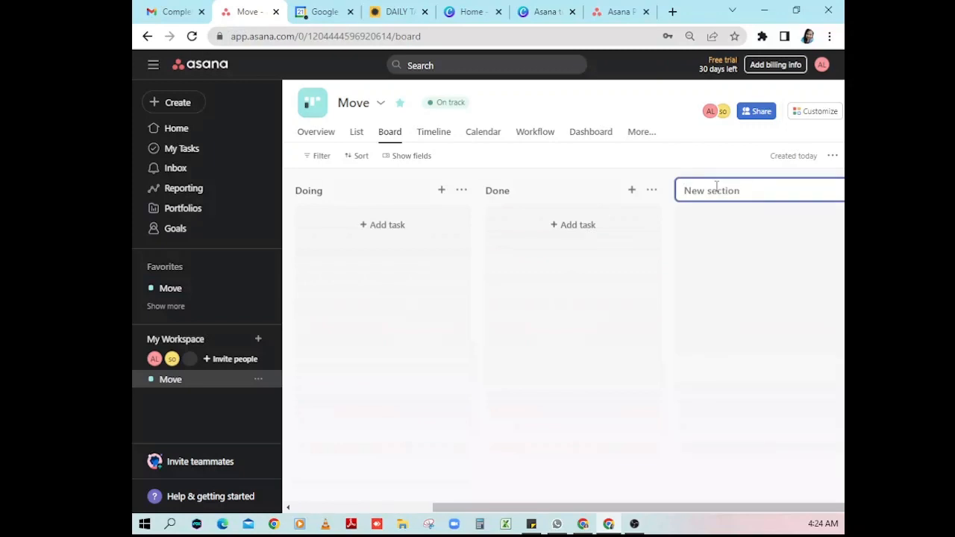
{"action": "type", "text": "For Approval"}
{"action": "key", "text": "Return"}
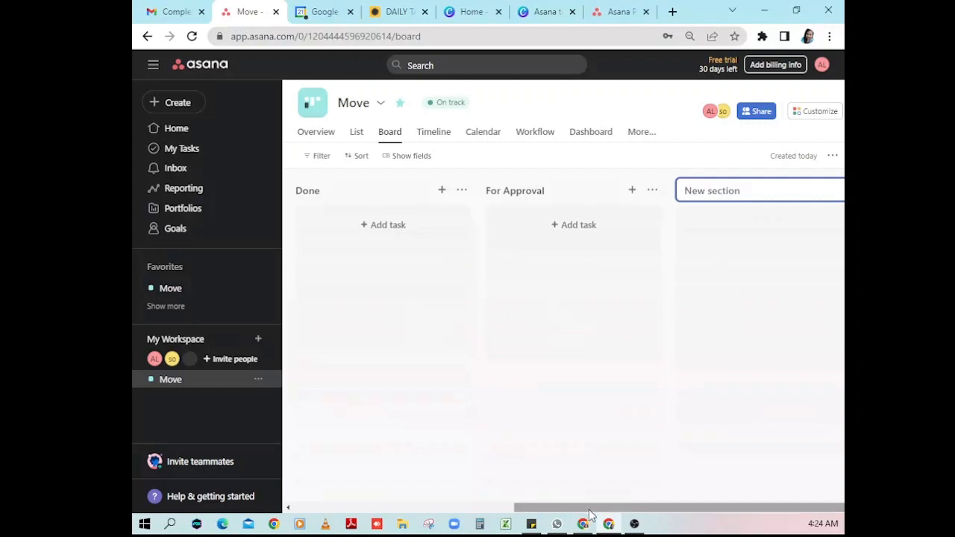
{"action": "left_click_drag", "start_coordinate": [597, 512], "coordinate": [473, 510]}
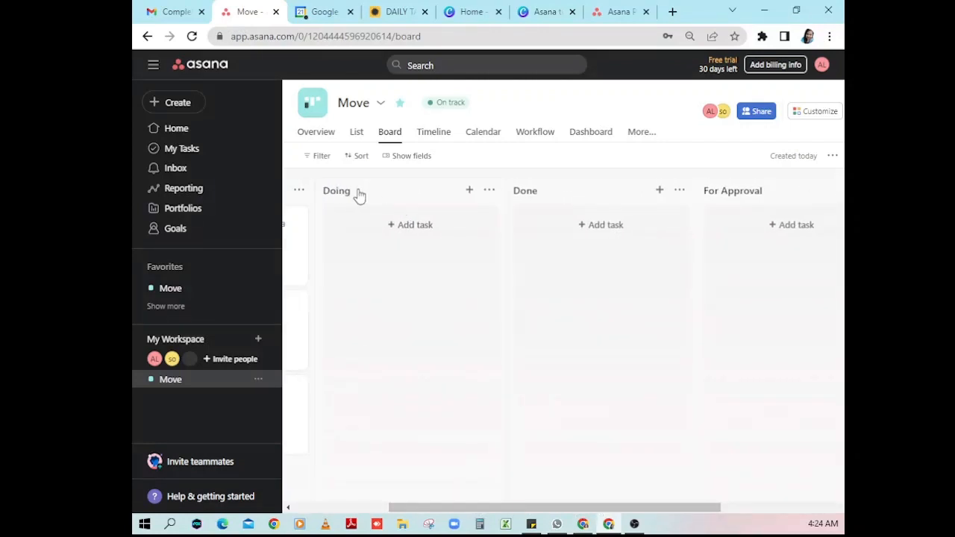
{"action": "left_click_drag", "start_coordinate": [761, 194], "coordinate": [552, 195]}
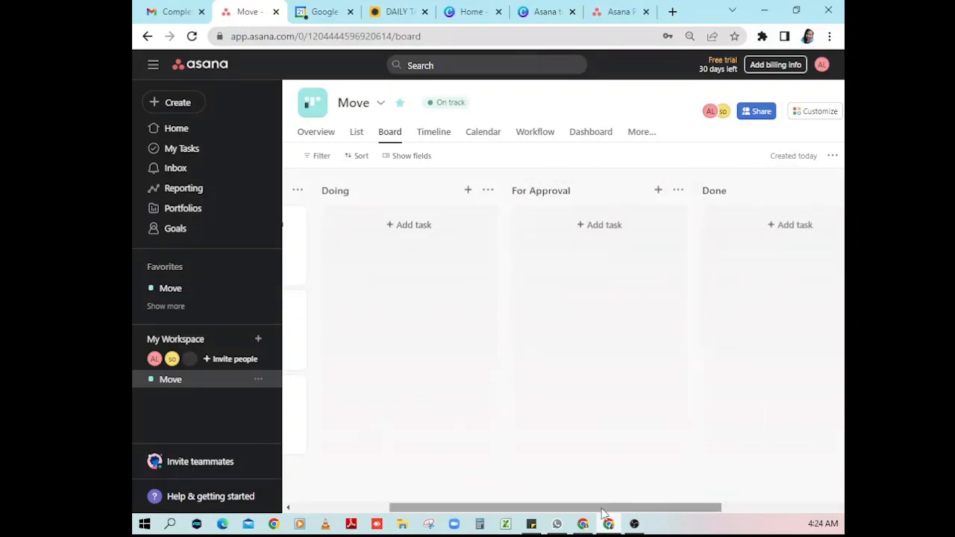
{"action": "left_click_drag", "start_coordinate": [585, 509], "coordinate": [625, 511]}
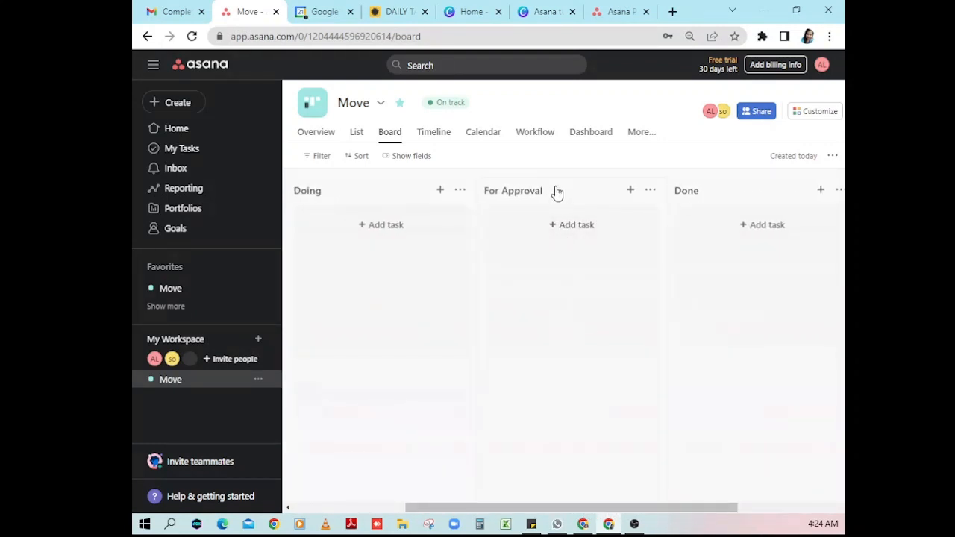
- Look at the For Approval section's actions menu, then show the Timeline view
{"action": "left_click", "coordinate": [651, 192]}
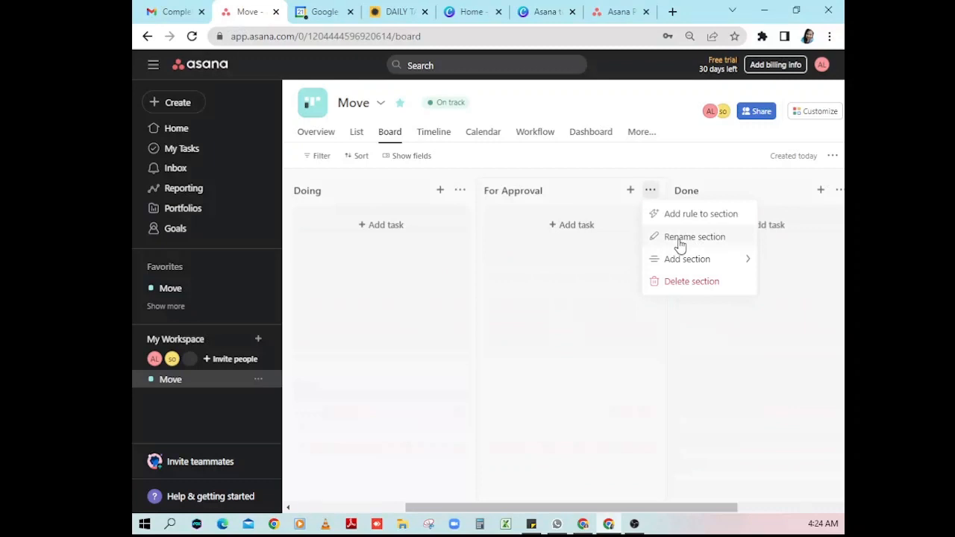
{"action": "mouse_move", "coordinate": [691, 263]}
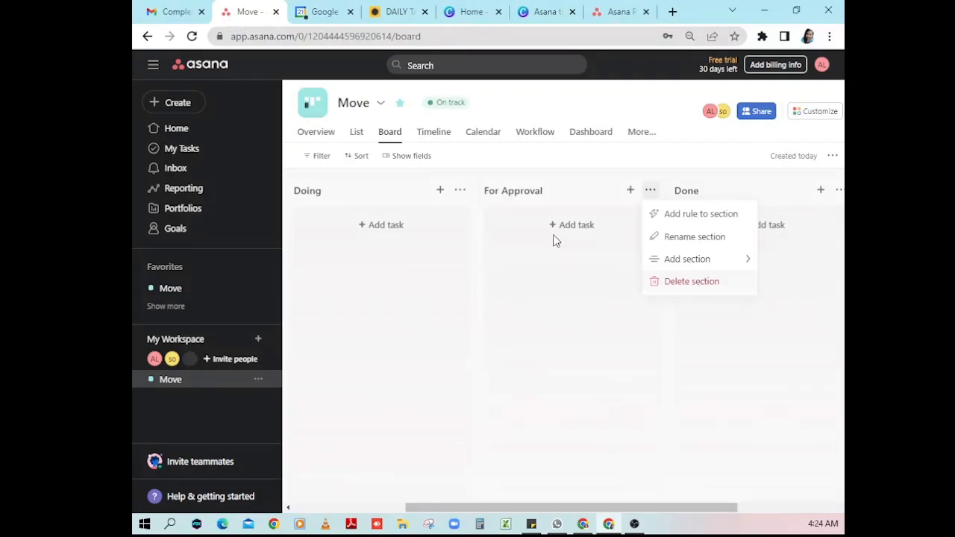
{"action": "left_click", "coordinate": [442, 144]}
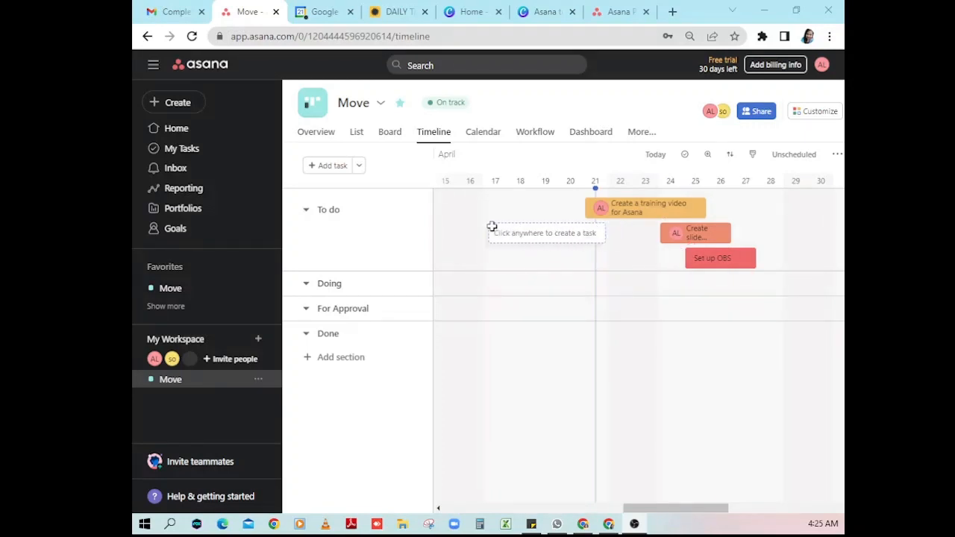
- Step through the Calendar and Workflow views to reach the project Dashboard
{"action": "left_click", "coordinate": [485, 139]}
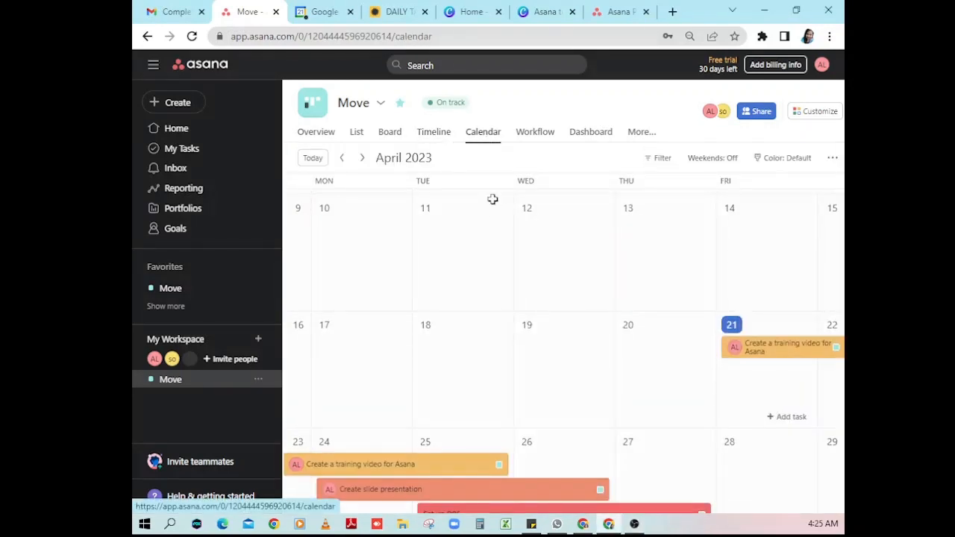
{"action": "scroll", "coordinate": [608, 344], "scroll_direction": "down", "scroll_amount": 2}
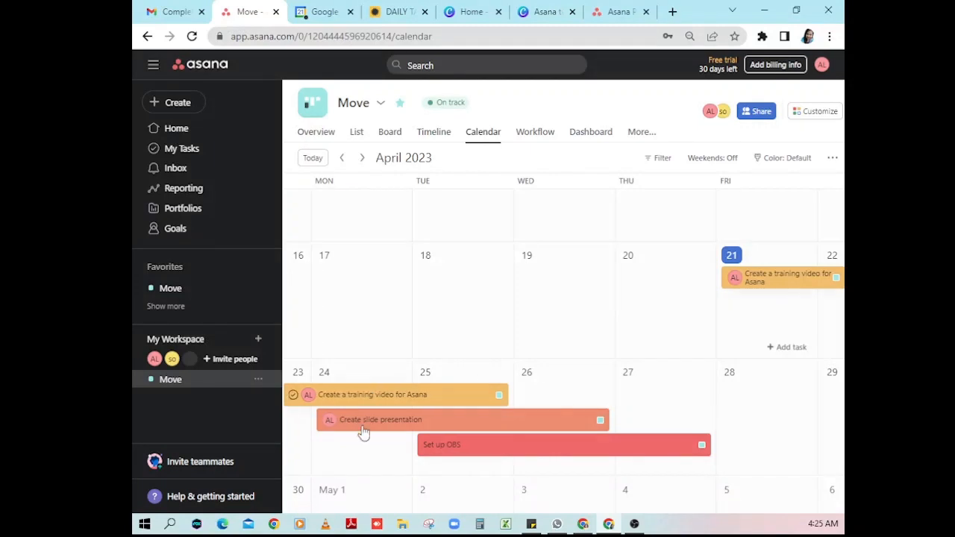
{"action": "left_click", "coordinate": [535, 135]}
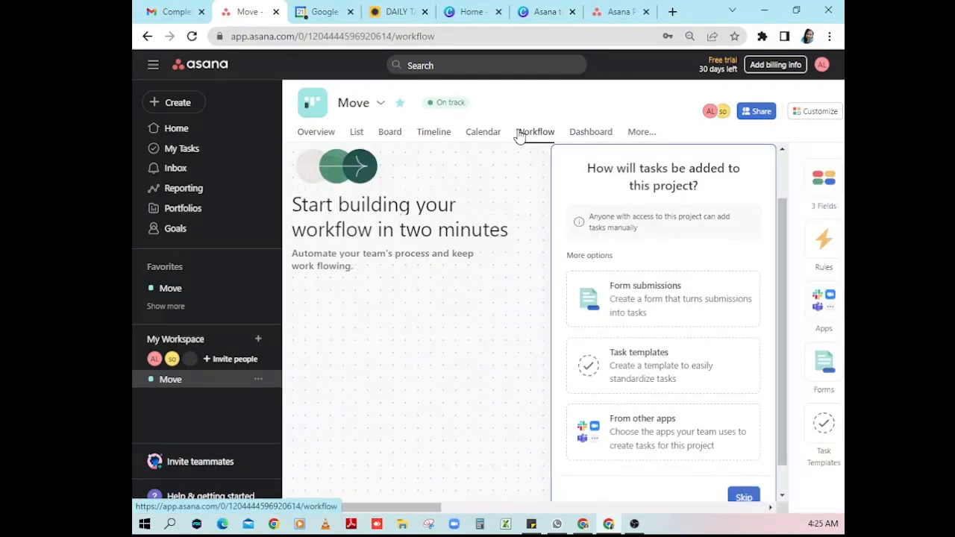
{"action": "left_click", "coordinate": [597, 135]}
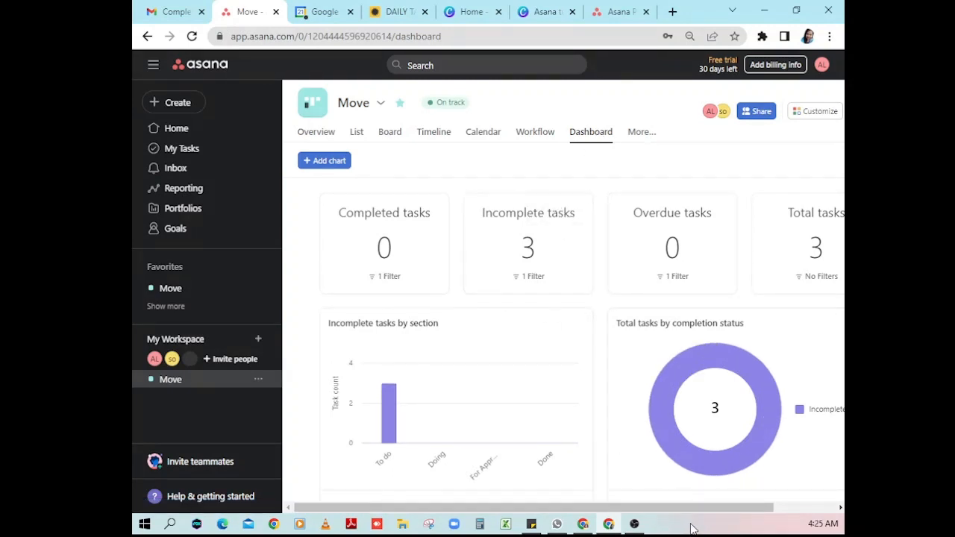
{"action": "left_click_drag", "start_coordinate": [691, 511], "coordinate": [722, 513]}
{"action": "left_click_drag", "start_coordinate": [709, 514], "coordinate": [688, 513]}
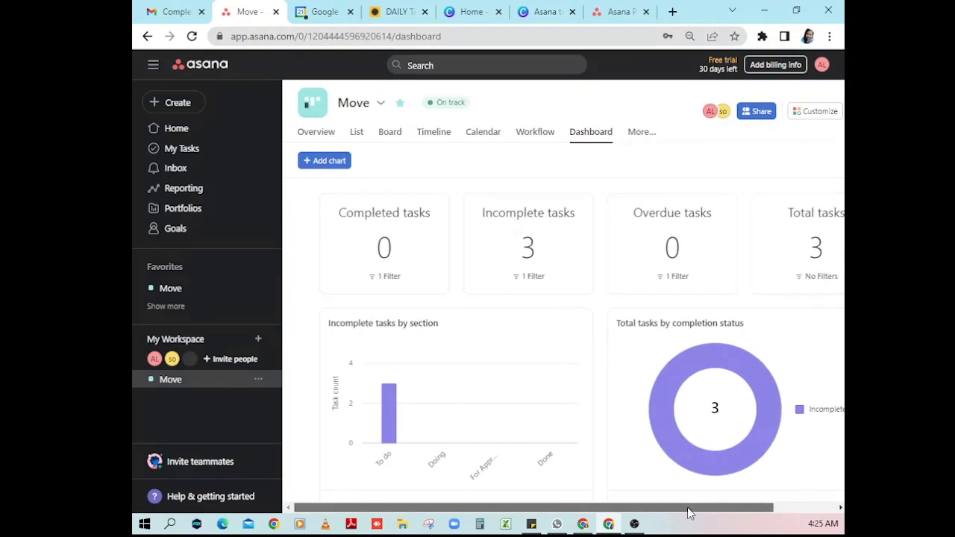
- Browse the Move project's Messages and Files pages, then go back to the Board
{"action": "left_click", "coordinate": [643, 138]}
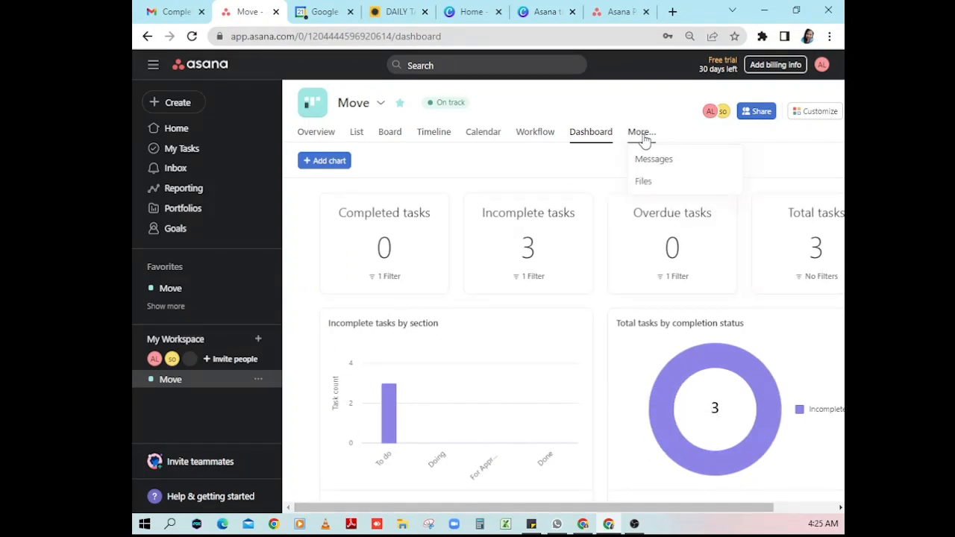
{"action": "left_click", "coordinate": [669, 170]}
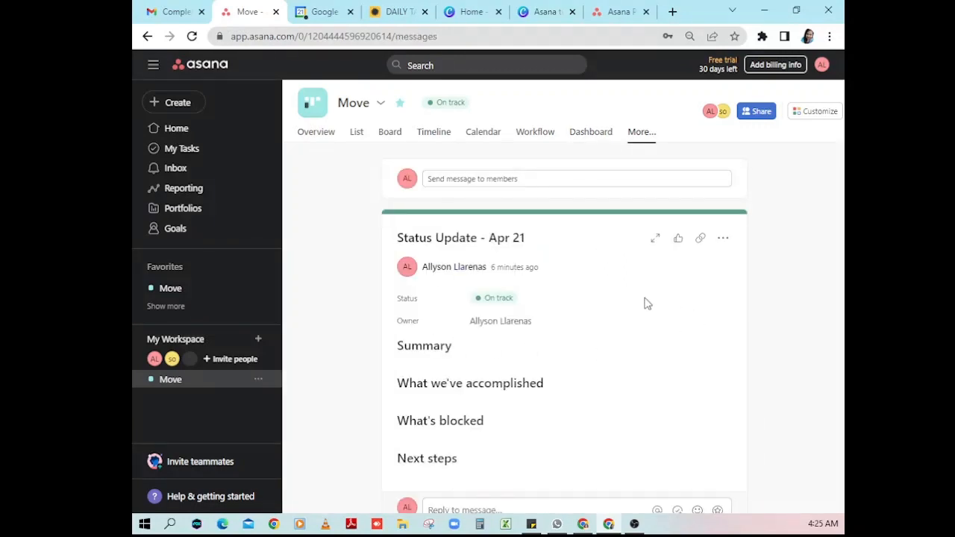
{"action": "scroll", "coordinate": [647, 304], "scroll_direction": "down", "scroll_amount": 2}
{"action": "scroll", "coordinate": [648, 304], "scroll_direction": "down", "scroll_amount": 3}
{"action": "scroll", "coordinate": [647, 300], "scroll_direction": "up", "scroll_amount": 1}
{"action": "scroll", "coordinate": [648, 301], "scroll_direction": "up", "scroll_amount": 3}
{"action": "left_click", "coordinate": [639, 142]}
{"action": "left_click", "coordinate": [645, 181]}
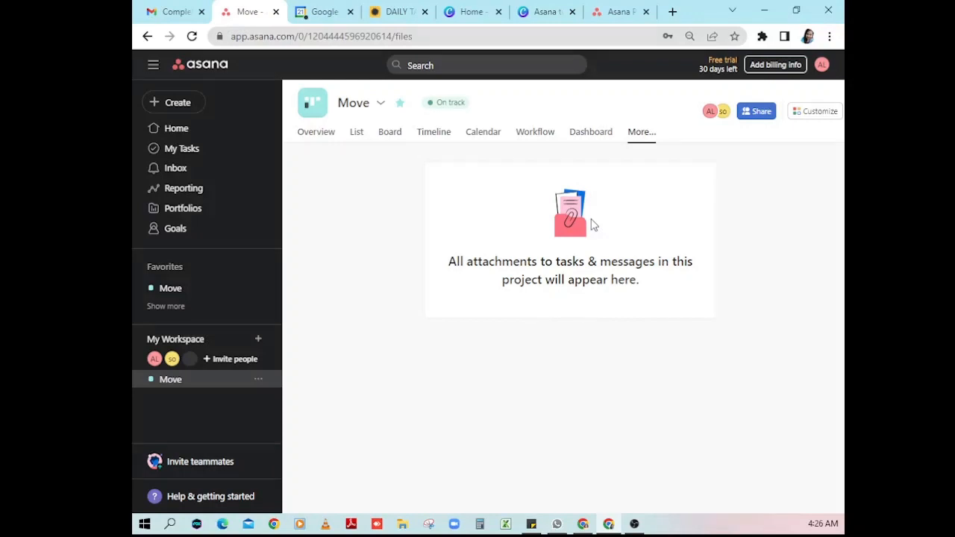
{"action": "left_click", "coordinate": [389, 141]}
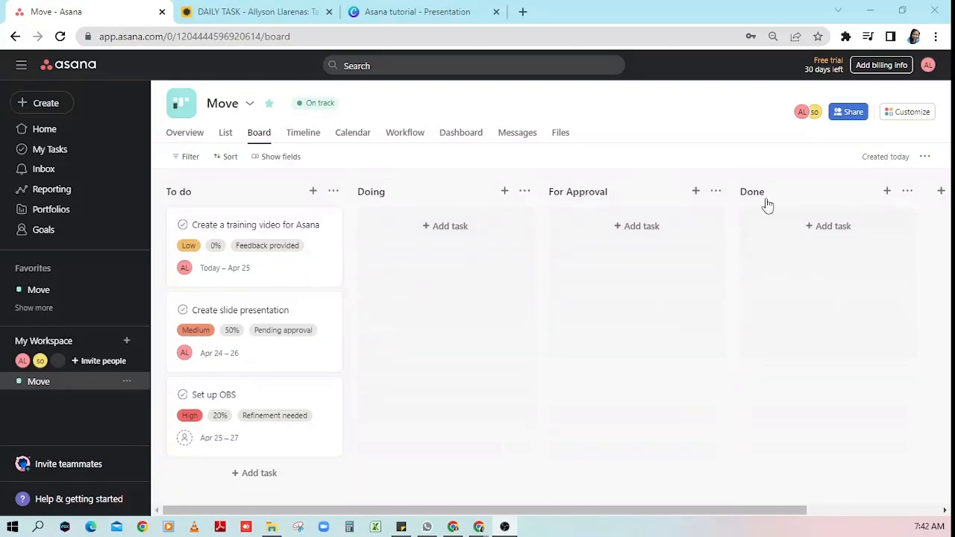
- Rename the To do column to 'To do list' and open the training video card's menu
{"action": "left_click", "coordinate": [212, 192]}
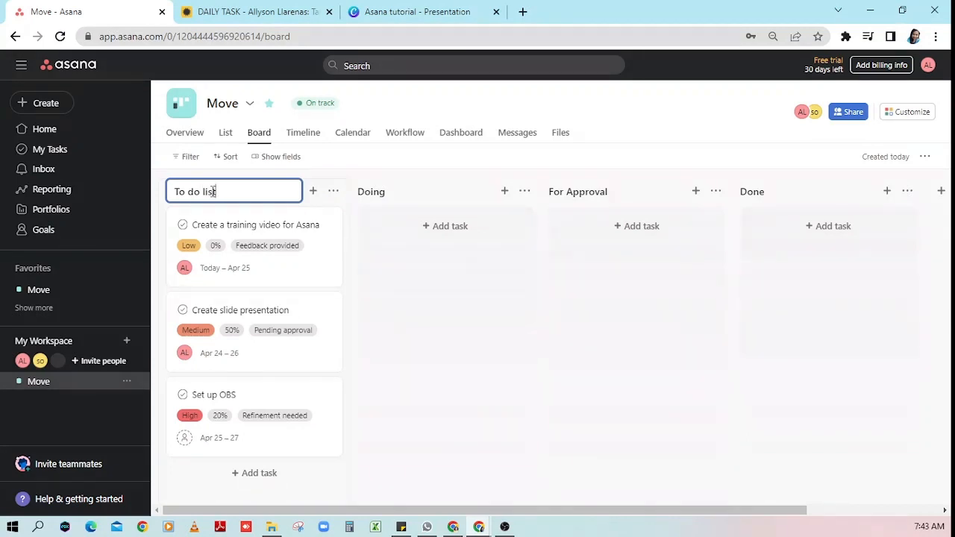
{"action": "key", "text": "Return"}
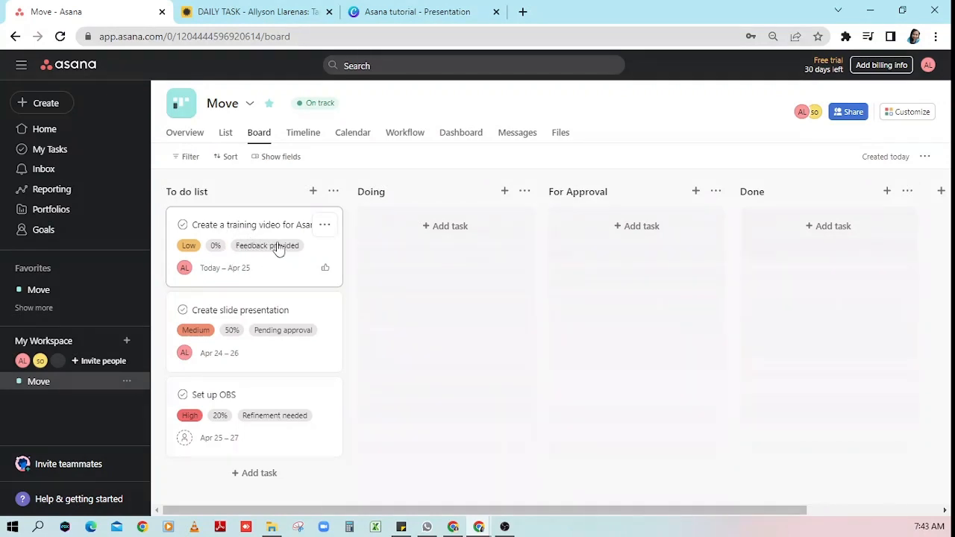
{"action": "left_click", "coordinate": [323, 226]}
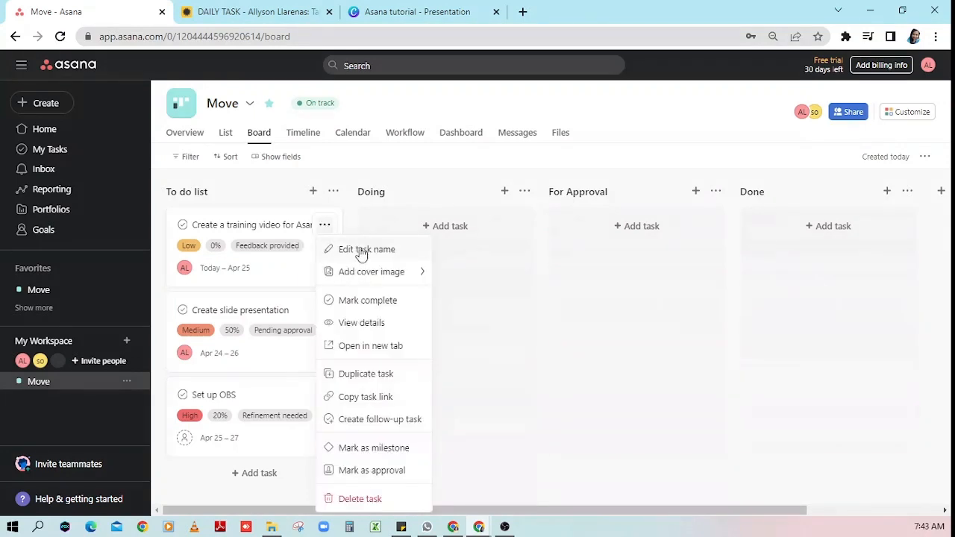
{"action": "mouse_move", "coordinate": [373, 273]}
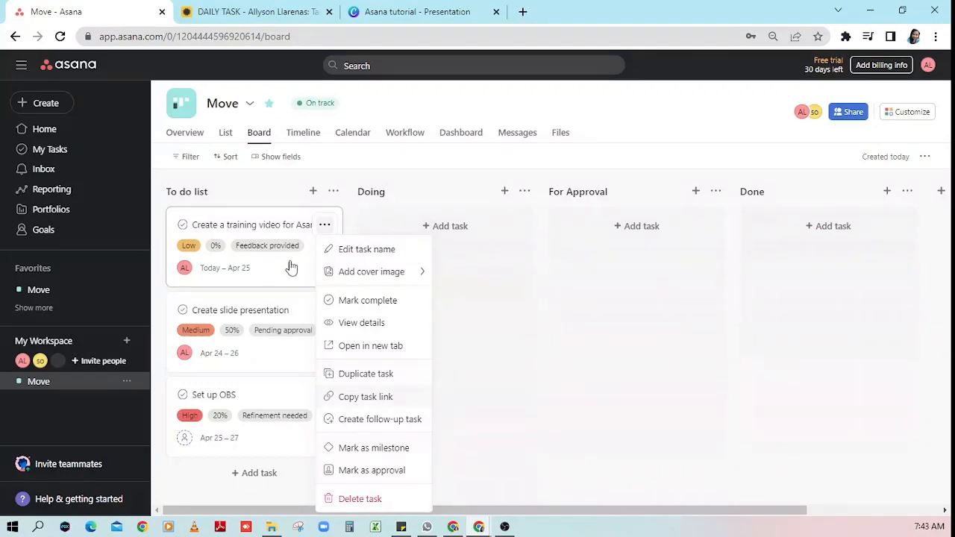
- Open 'Create a training video for Asana' in full-page view and select its title
{"action": "left_click", "coordinate": [276, 230]}
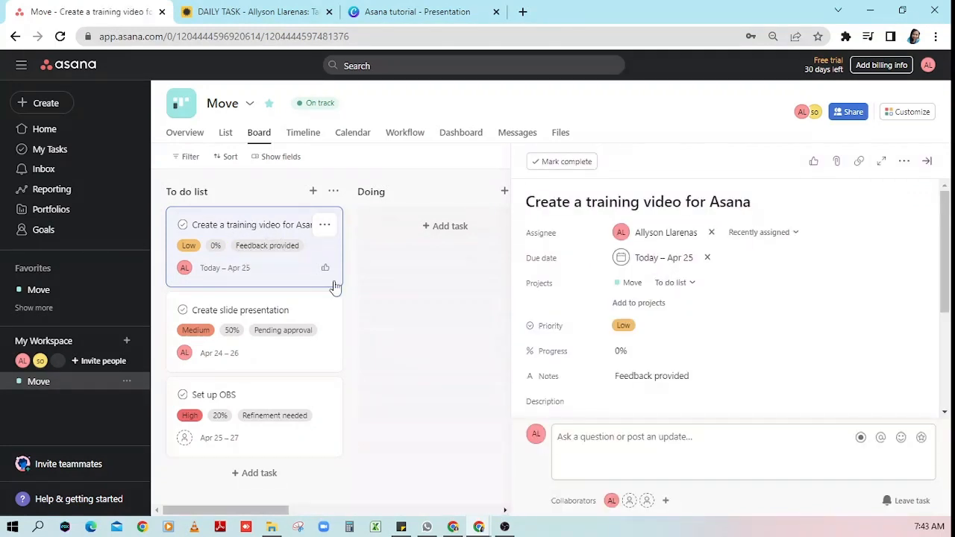
{"action": "left_click", "coordinate": [881, 164]}
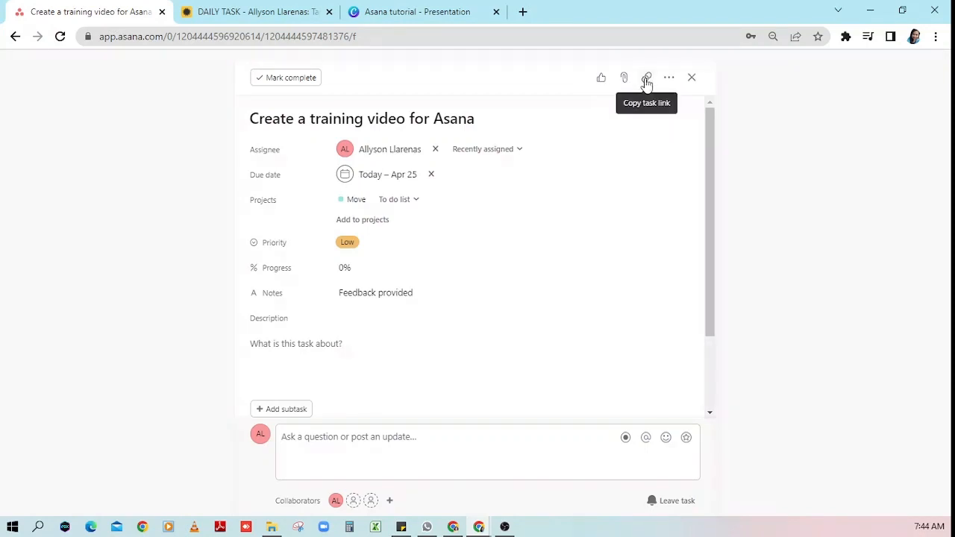
{"action": "left_click", "coordinate": [672, 86]}
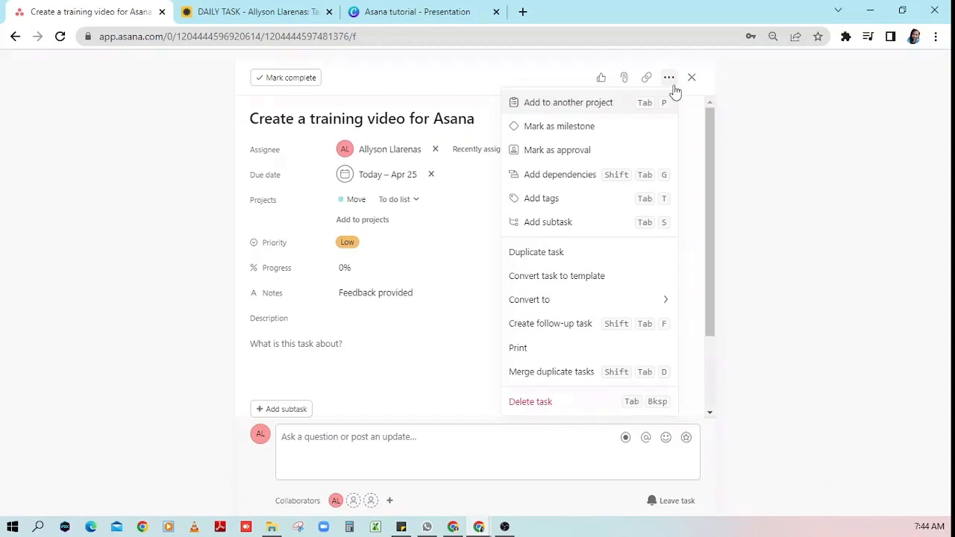
{"action": "left_click", "coordinate": [673, 84]}
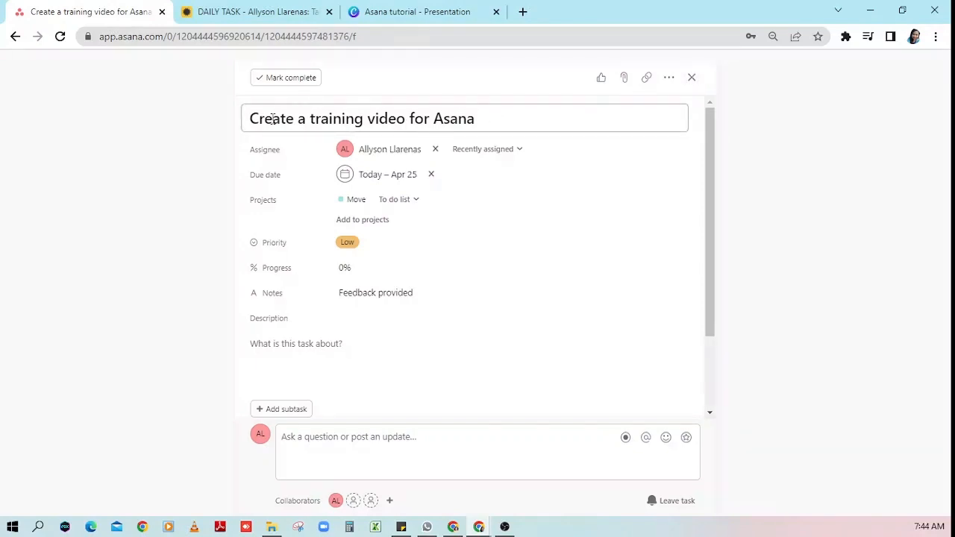
{"action": "left_click", "coordinate": [497, 124]}
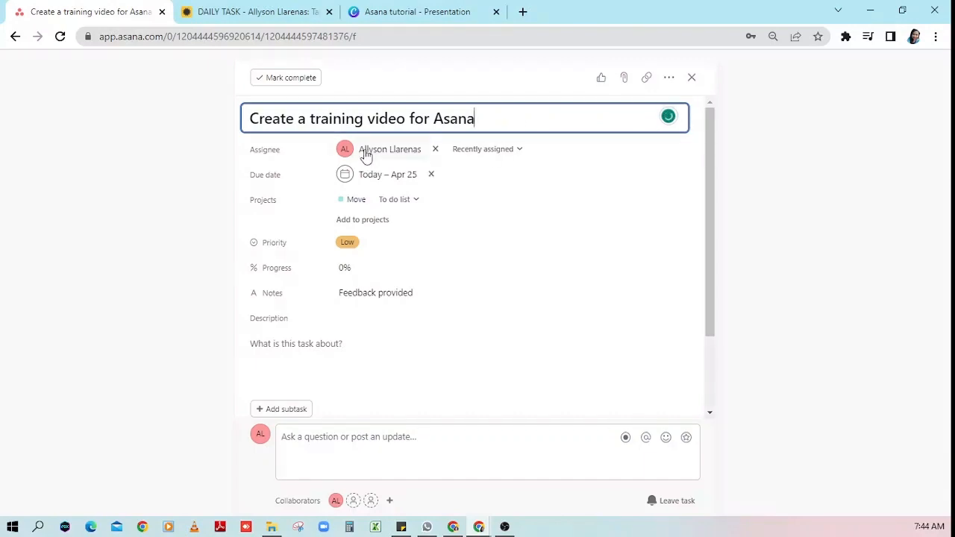
{"action": "mouse_move", "coordinate": [365, 153]}
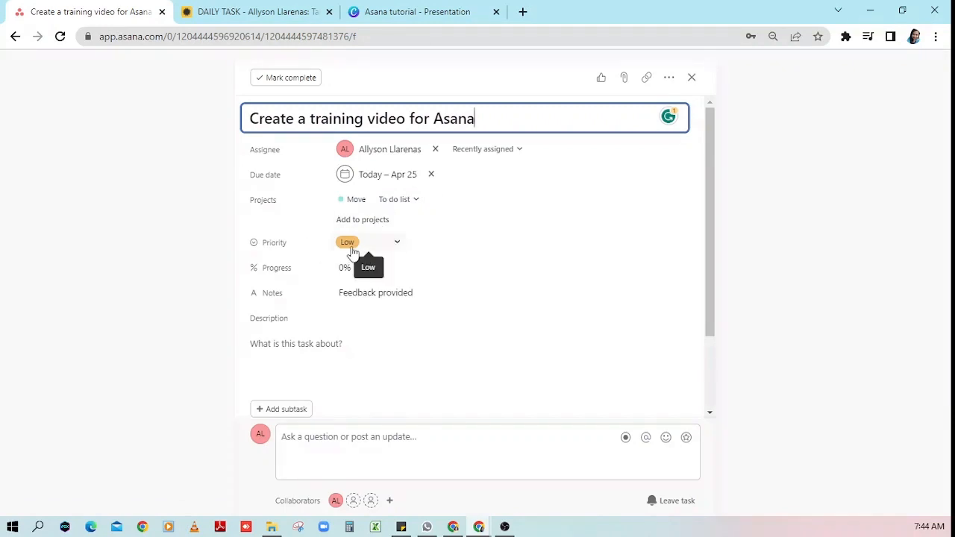
- Set High priority and add the description 'Create a training video for Asana that talks about the basic things we need to know'
{"action": "left_click", "coordinate": [396, 245]}
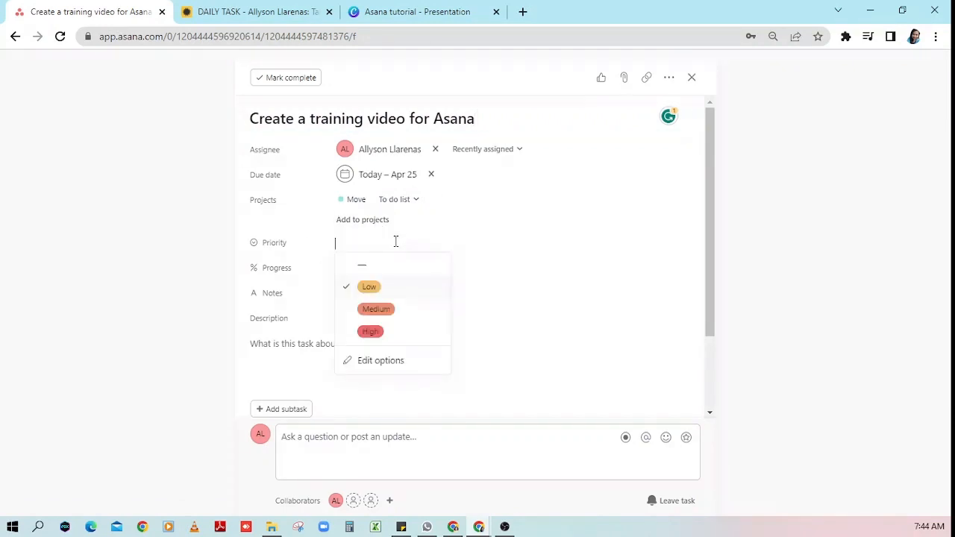
{"action": "left_click", "coordinate": [395, 334]}
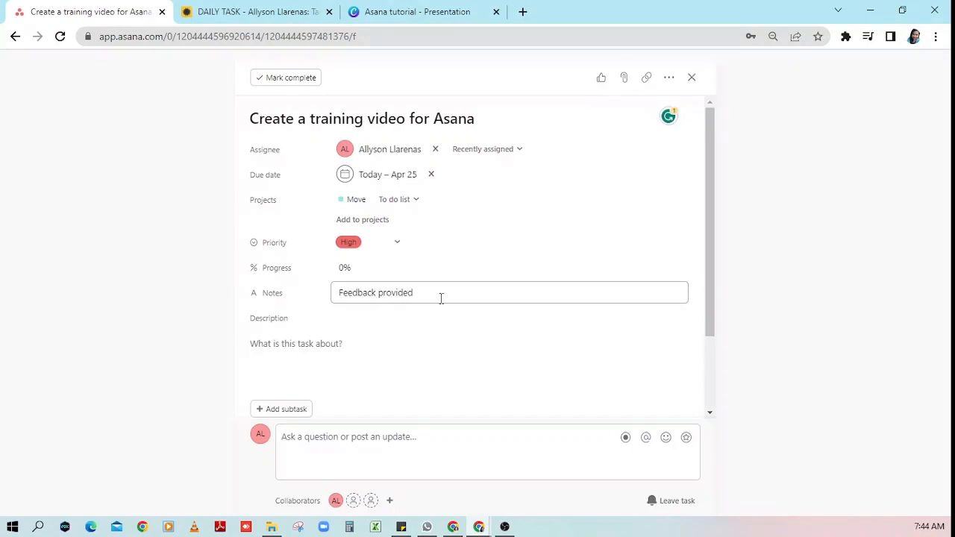
{"action": "scroll", "coordinate": [409, 298], "scroll_direction": "down", "scroll_amount": 1}
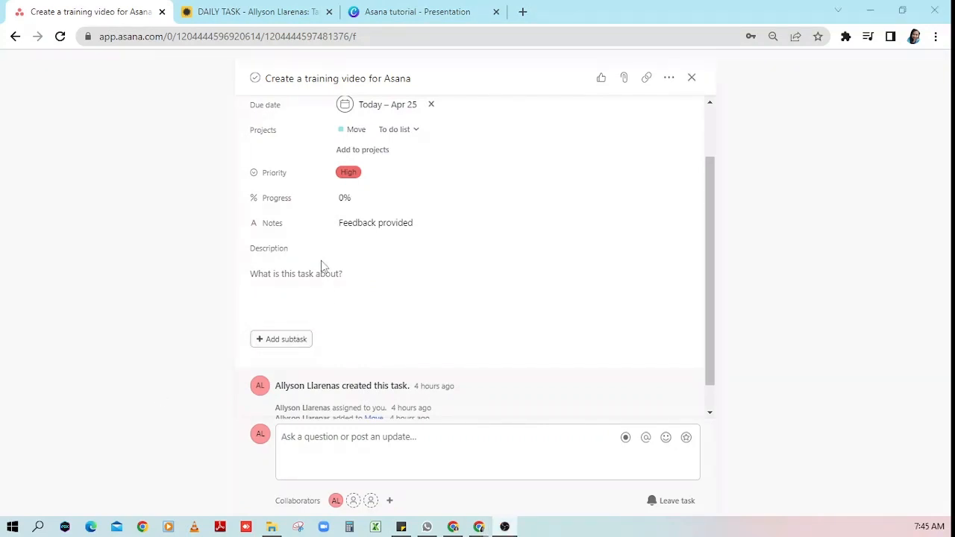
{"action": "left_click", "coordinate": [323, 291]}
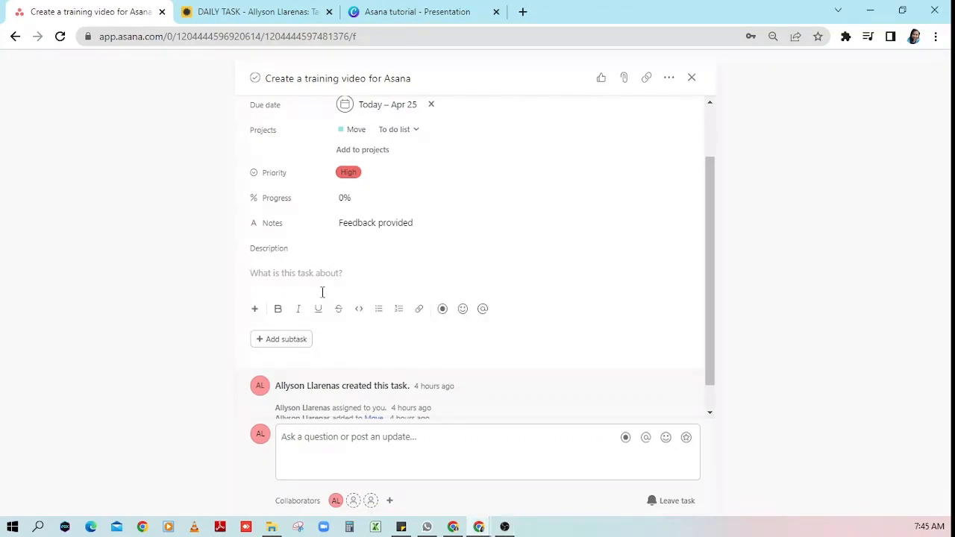
{"action": "type", "text": "I"}
{"action": "key", "text": "BackSpace"}
{"action": "type", "text": "Create a training video for Asana"}
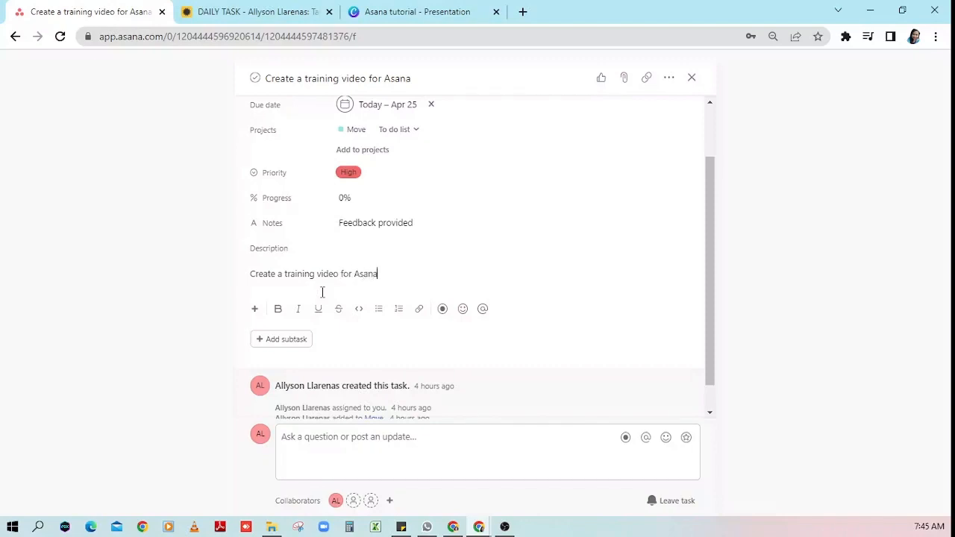
{"action": "type", "text": " that talks about the basic things"}
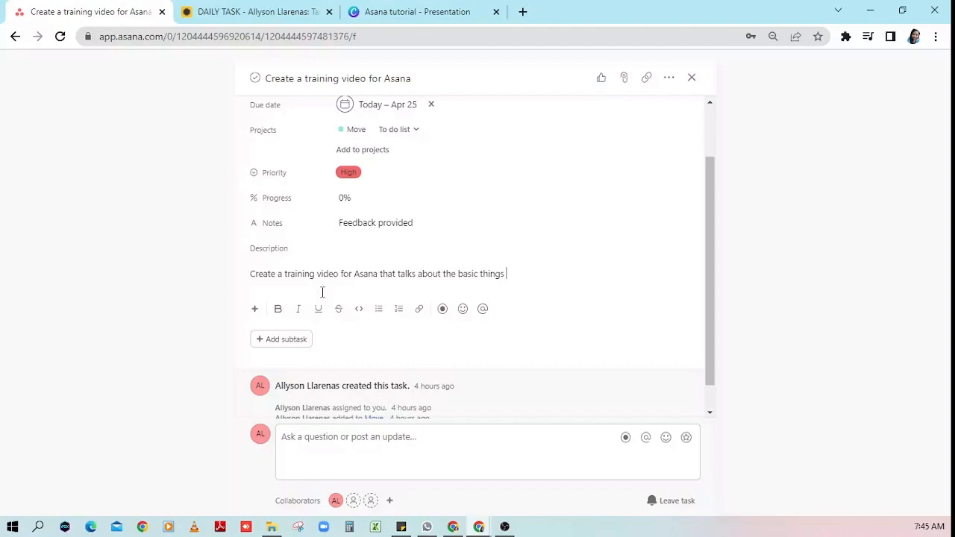
{"action": "type", "text": " we need to know"}
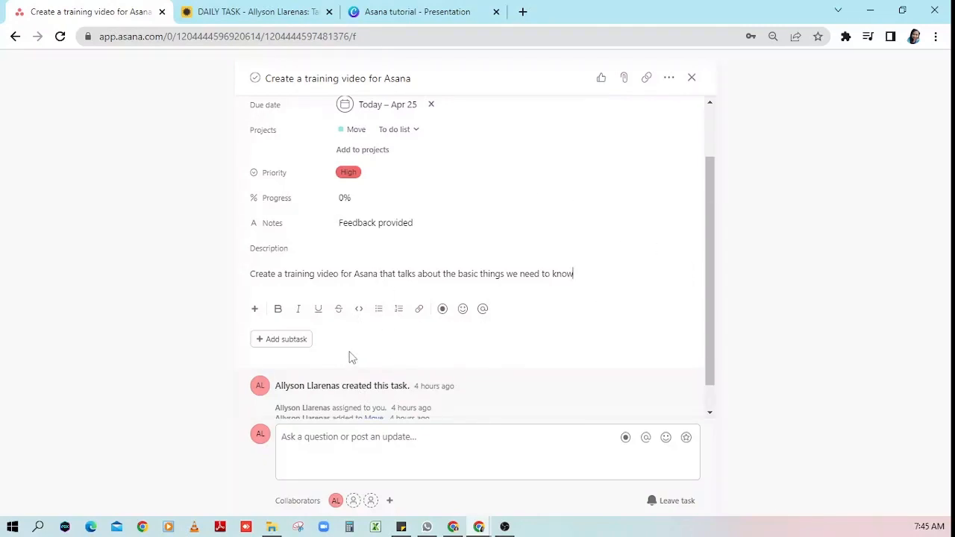
{"action": "scroll", "coordinate": [351, 351], "scroll_direction": "down", "scroll_amount": 1}
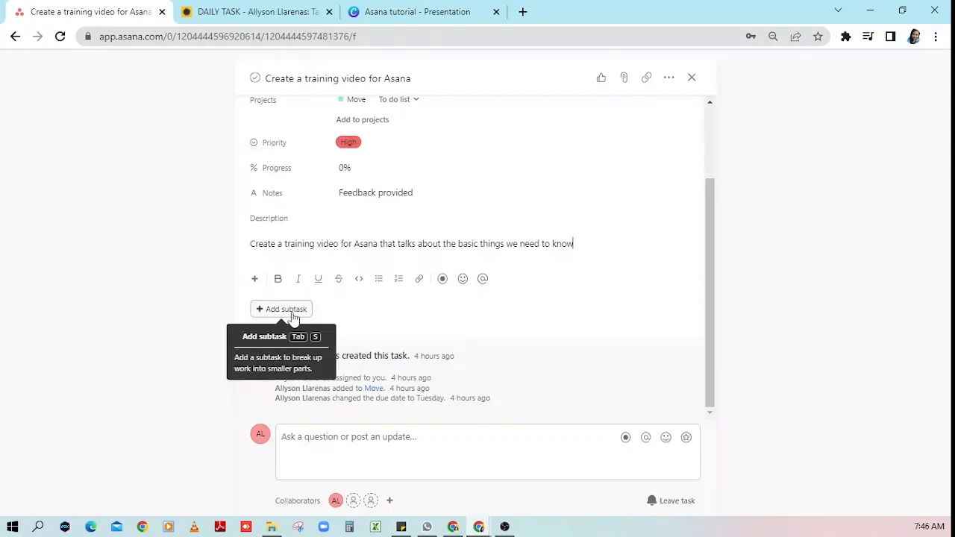
- Add a 'video intro' subtask to the training-video task
{"action": "left_click", "coordinate": [292, 318]}
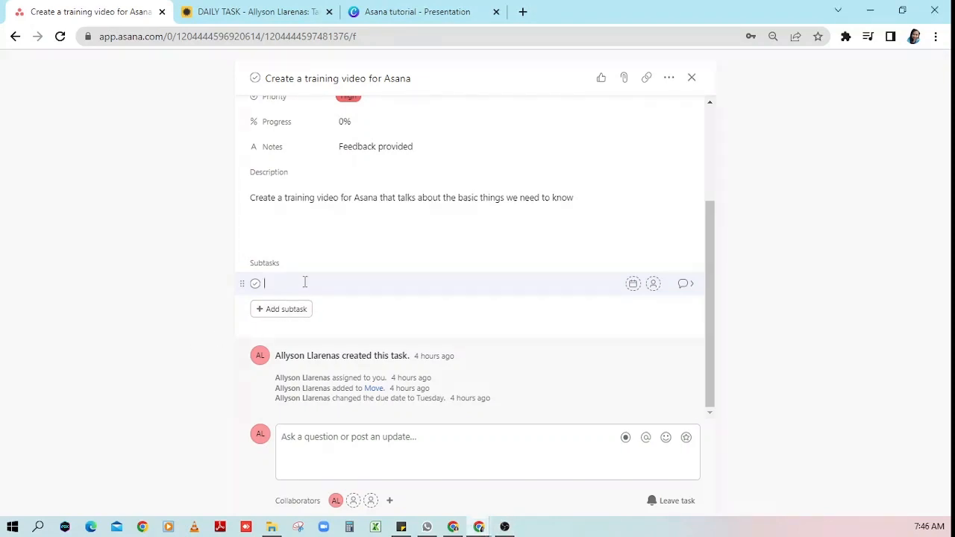
{"action": "type", "text": "In"}
{"action": "key", "text": "BackSpace"}
{"action": "key", "text": "BackSpace"}
{"action": "type", "text": "video inte"}
{"action": "key", "text": "BackSpace"}
{"action": "type", "text": "ro"}
{"action": "key", "text": "Return"}
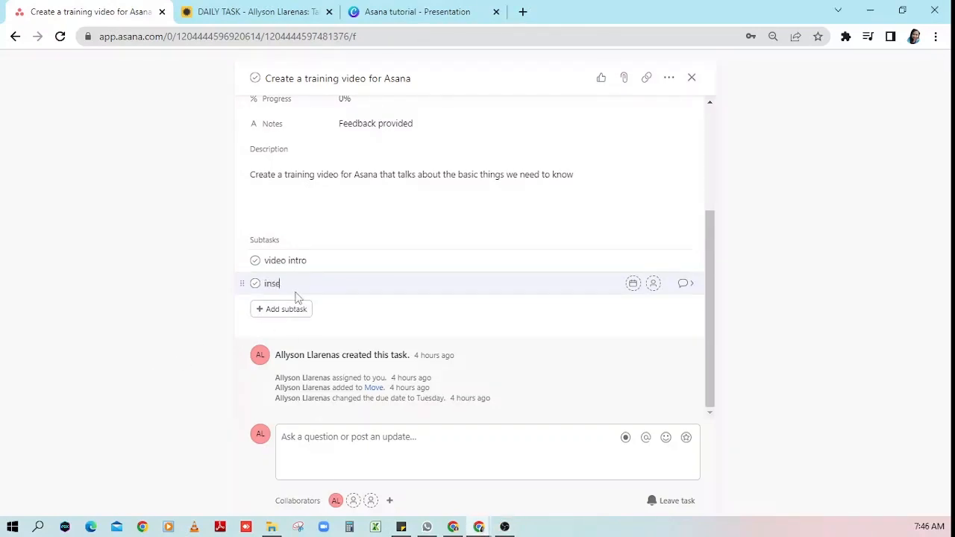
- Add 'insert the slide presentation' and 'end video' subtasks, remove the empty row, and try reordering video intro
{"action": "type", "text": "the slide presentation"}
{"action": "key", "text": "Return"}
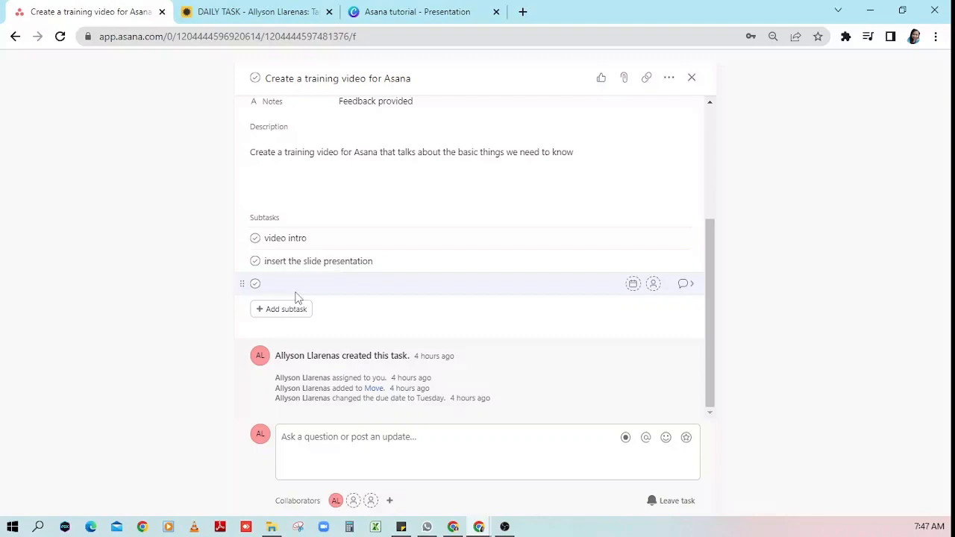
{"action": "type", "text": "end video"}
{"action": "key", "text": "Return"}
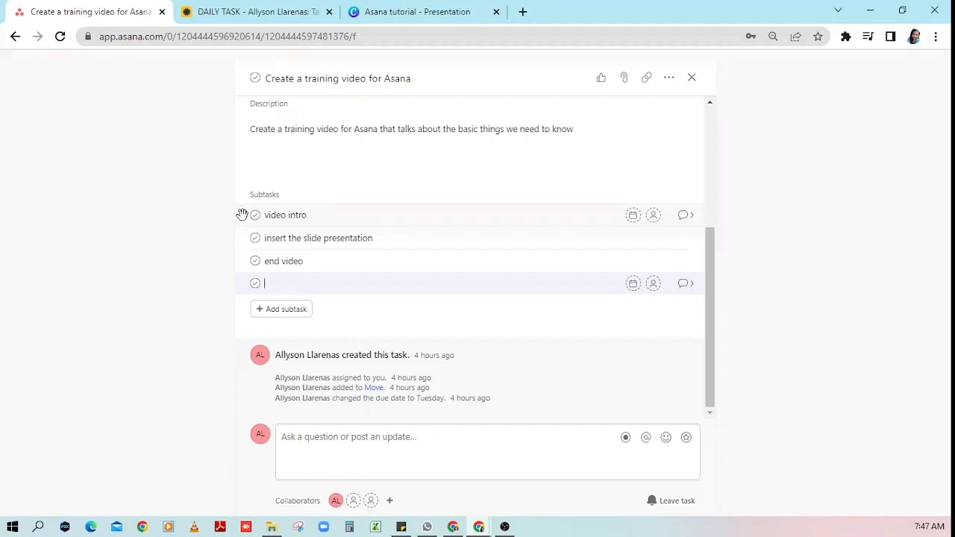
{"action": "key", "text": "BackSpace"}
{"action": "left_click_drag", "start_coordinate": [242, 239], "coordinate": [257, 269]}
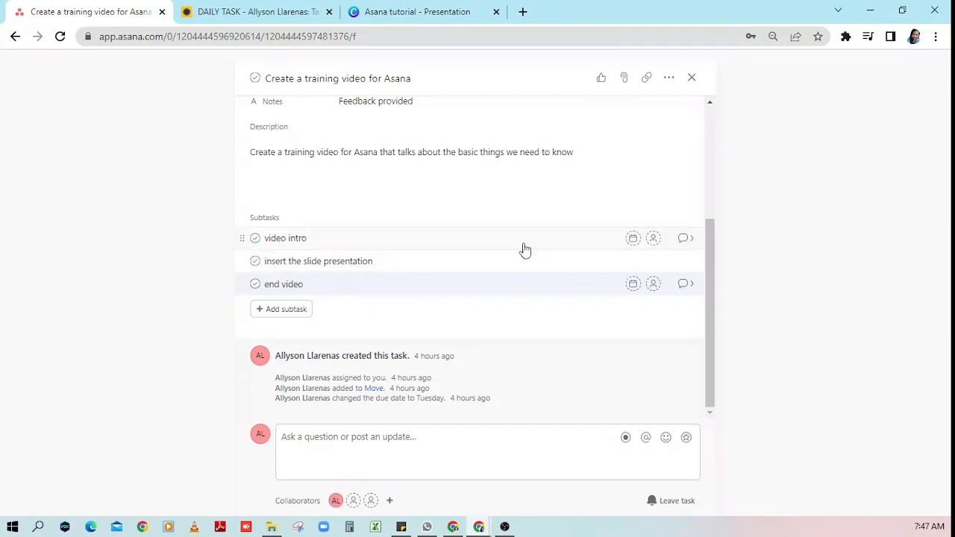
- Set the video intro subtask's due date to Monday, 04/24/23
{"action": "left_click", "coordinate": [633, 239]}
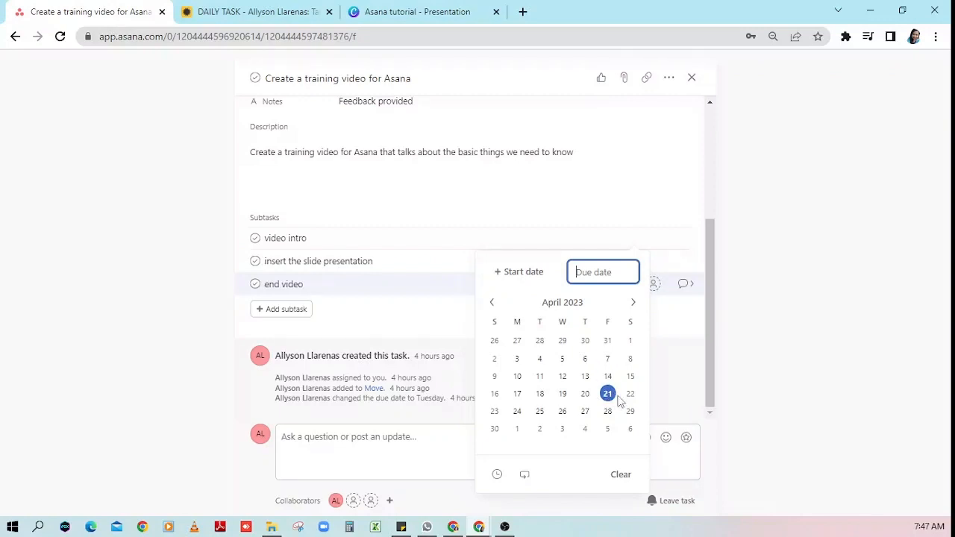
{"action": "left_click", "coordinate": [518, 412]}
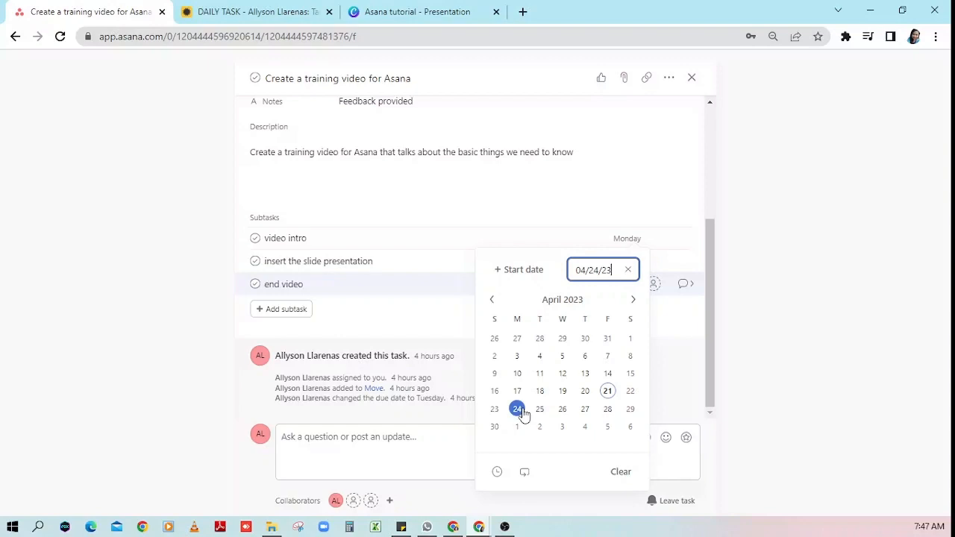
{"action": "left_click", "coordinate": [481, 352]}
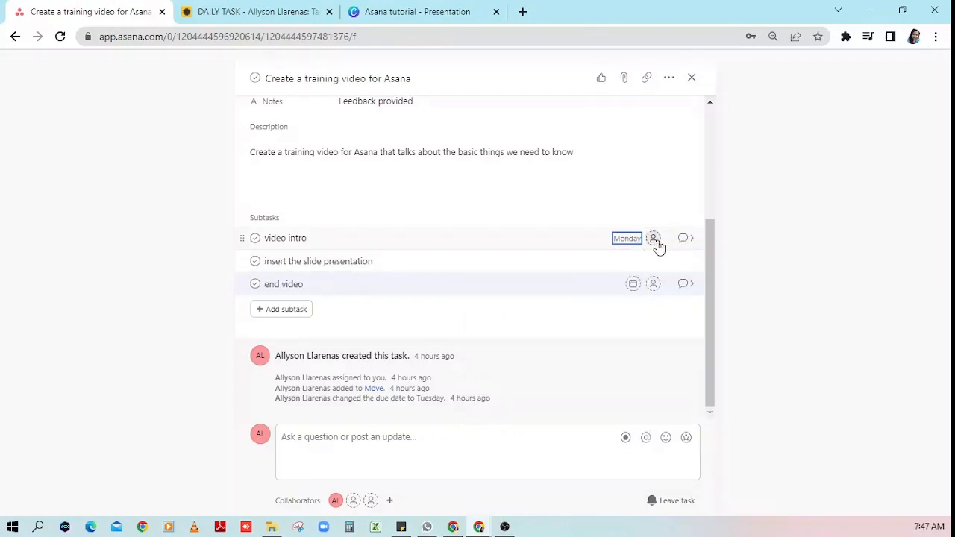
- Assign video intro to yourself and open its details page
{"action": "left_click", "coordinate": [653, 239]}
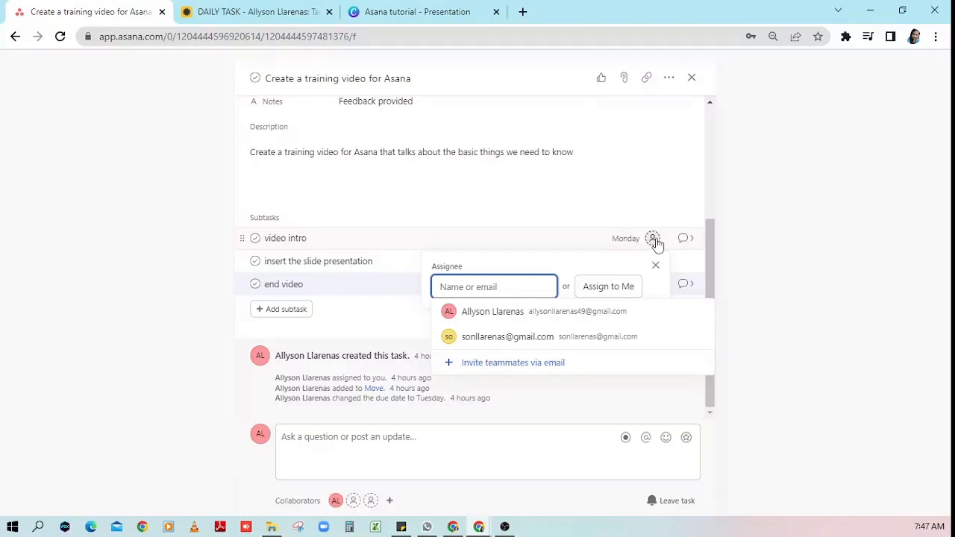
{"action": "left_click", "coordinate": [546, 314]}
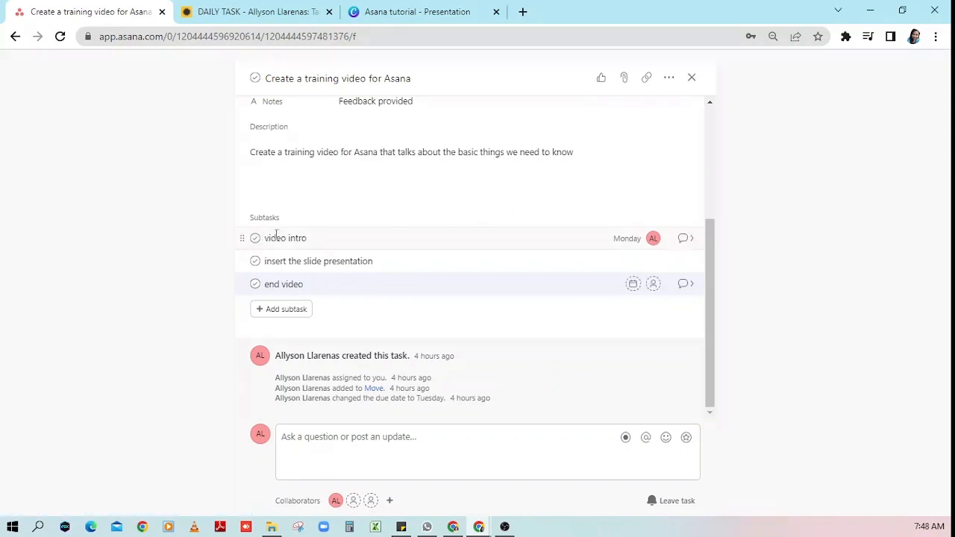
{"action": "left_click", "coordinate": [685, 239]}
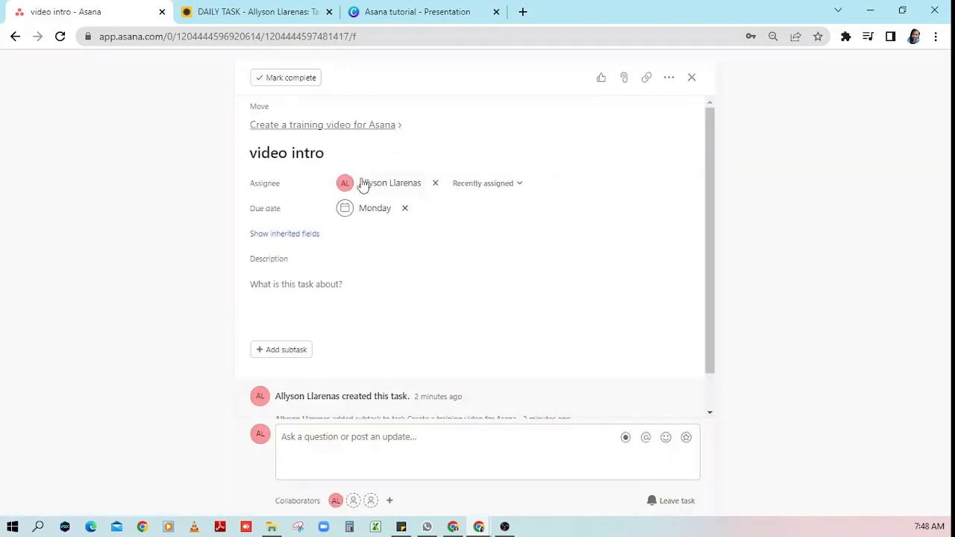
- Add 'use virtual background' and 'record using zoom' as nested subtasks under video intro
{"action": "scroll", "coordinate": [366, 190], "scroll_direction": "down", "scroll_amount": 1}
{"action": "scroll", "coordinate": [366, 213], "scroll_direction": "up", "scroll_amount": 1}
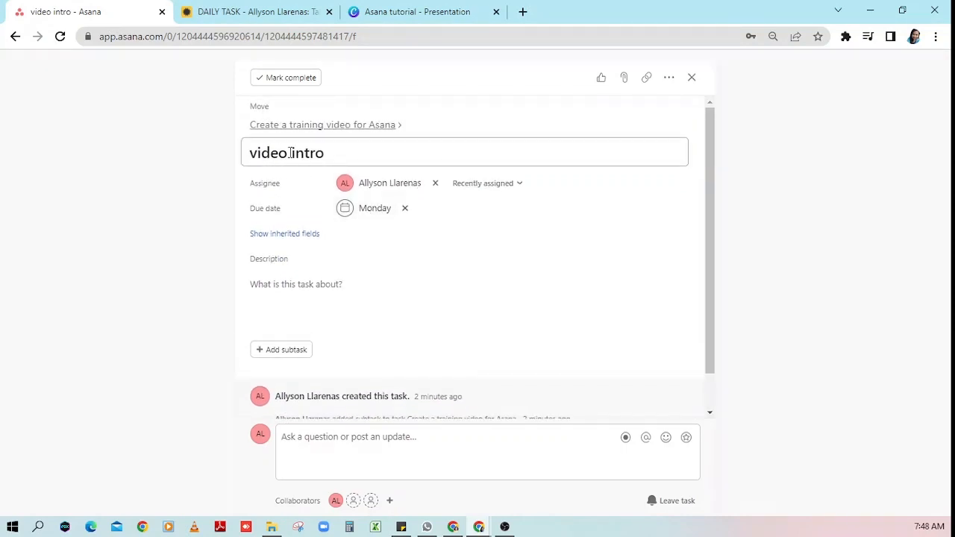
{"action": "left_click", "coordinate": [340, 152]}
{"action": "scroll", "coordinate": [341, 159], "scroll_direction": "down", "scroll_amount": 1}
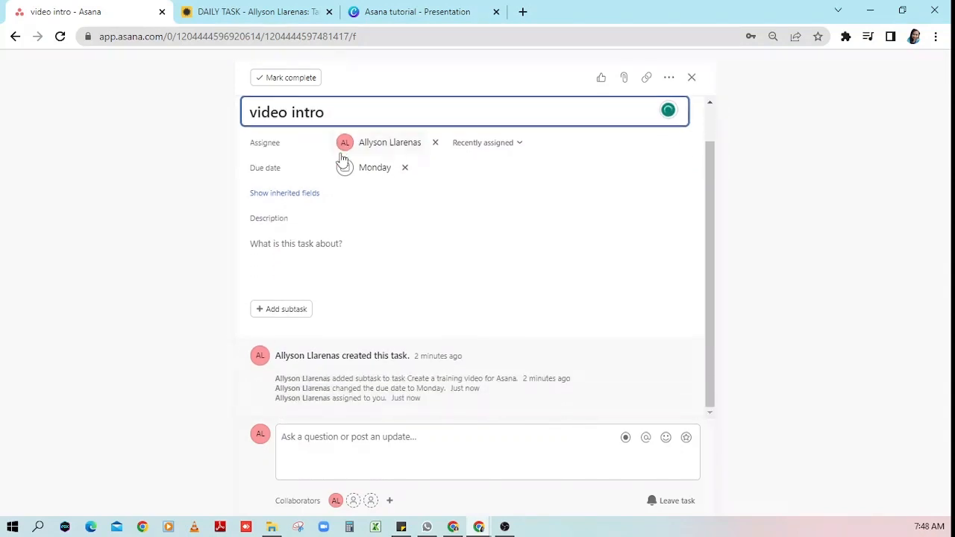
{"action": "left_click", "coordinate": [296, 314]}
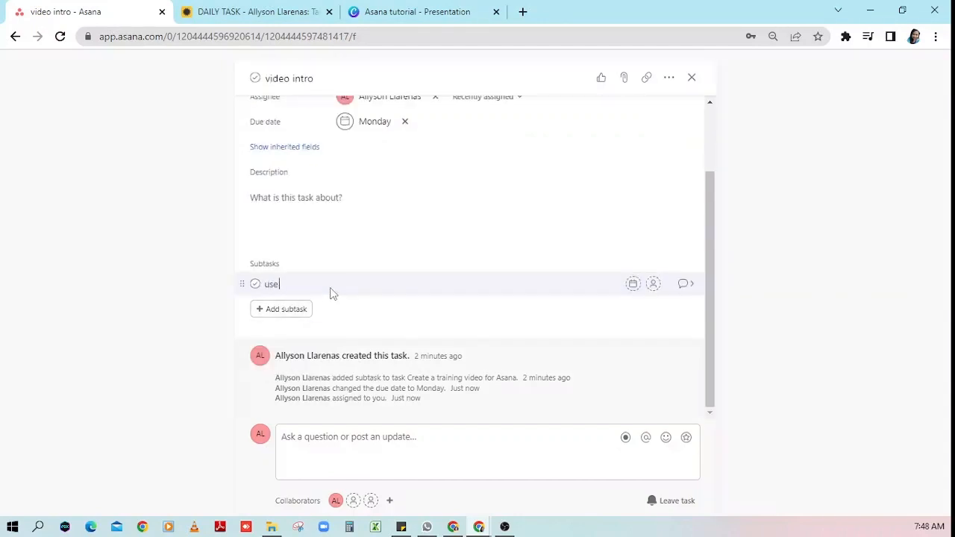
{"action": "type", "text": "use virtual background"}
{"action": "key", "text": "Return"}
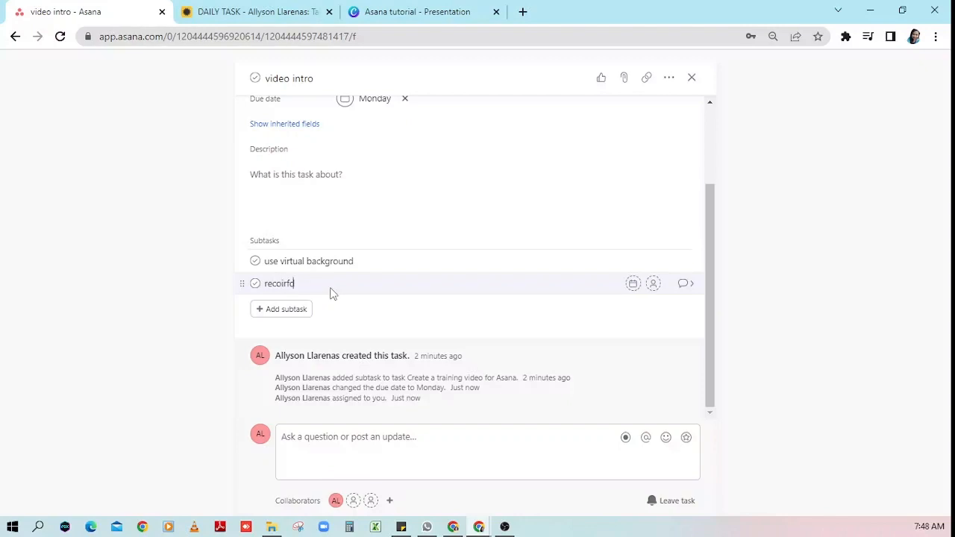
{"action": "type", "text": "record using zoom"}
{"action": "key", "text": "Return"}
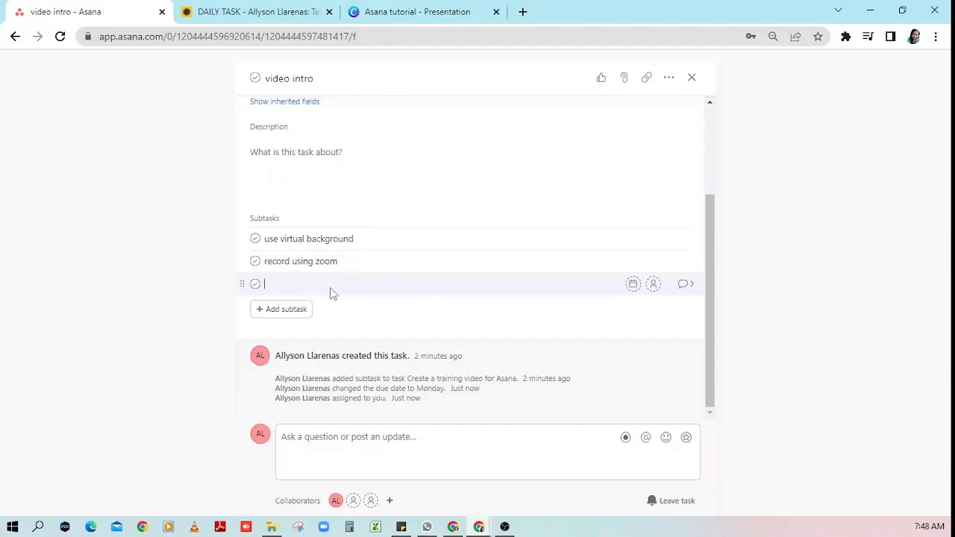
{"action": "key", "text": "BackSpace"}
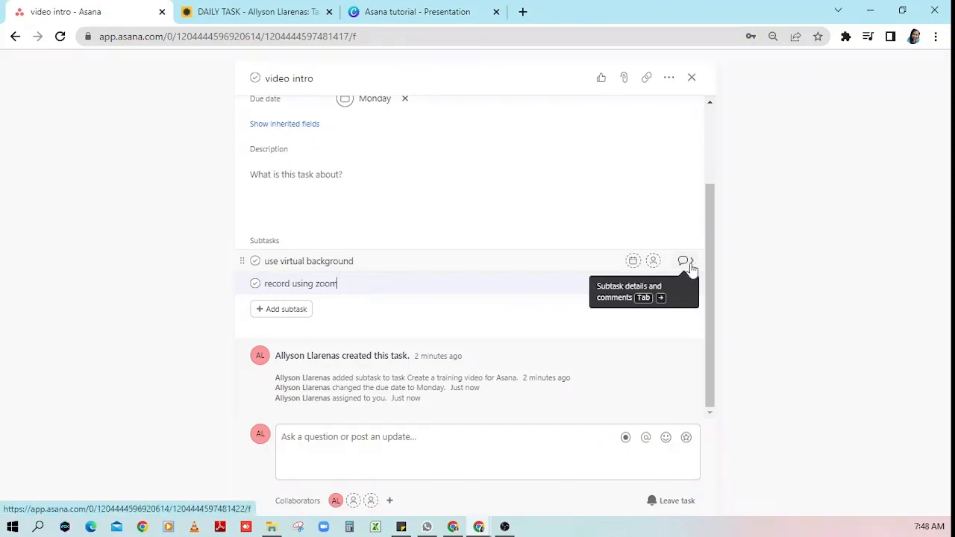
- Click into the video intro subtask's comment box and look over its details
{"action": "left_click", "coordinate": [358, 444]}
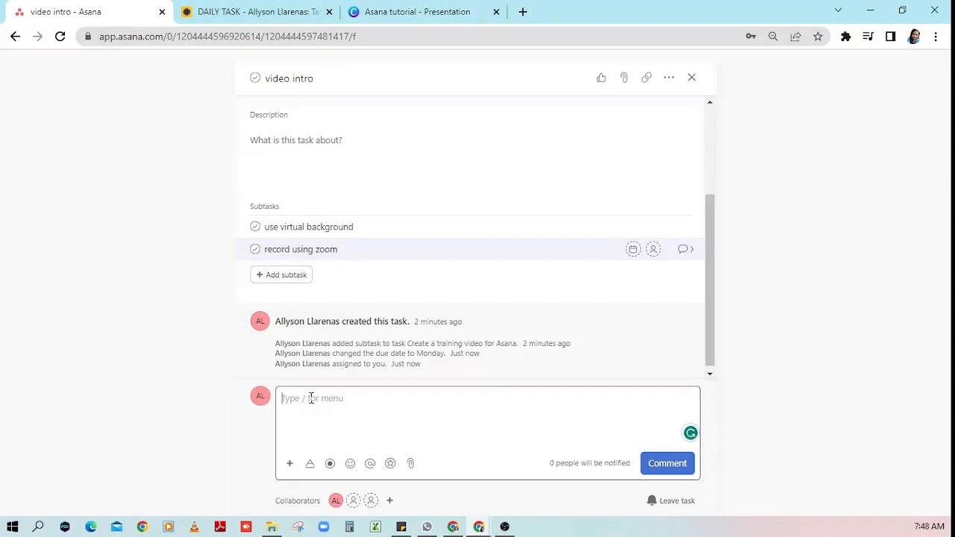
{"action": "scroll", "coordinate": [378, 298], "scroll_direction": "up", "scroll_amount": 3}
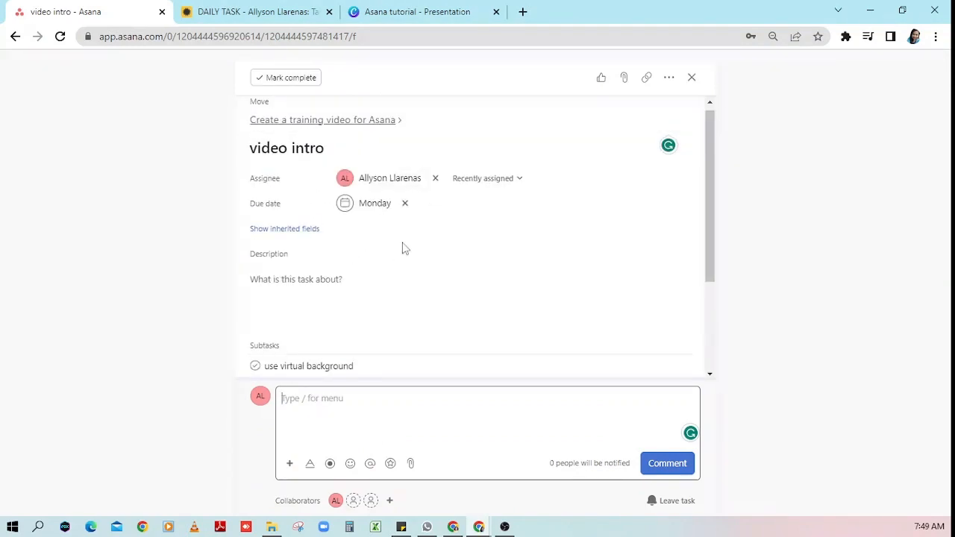
{"action": "scroll", "coordinate": [460, 262], "scroll_direction": "down", "scroll_amount": 1}
{"action": "scroll", "coordinate": [460, 262], "scroll_direction": "down", "scroll_amount": 1}
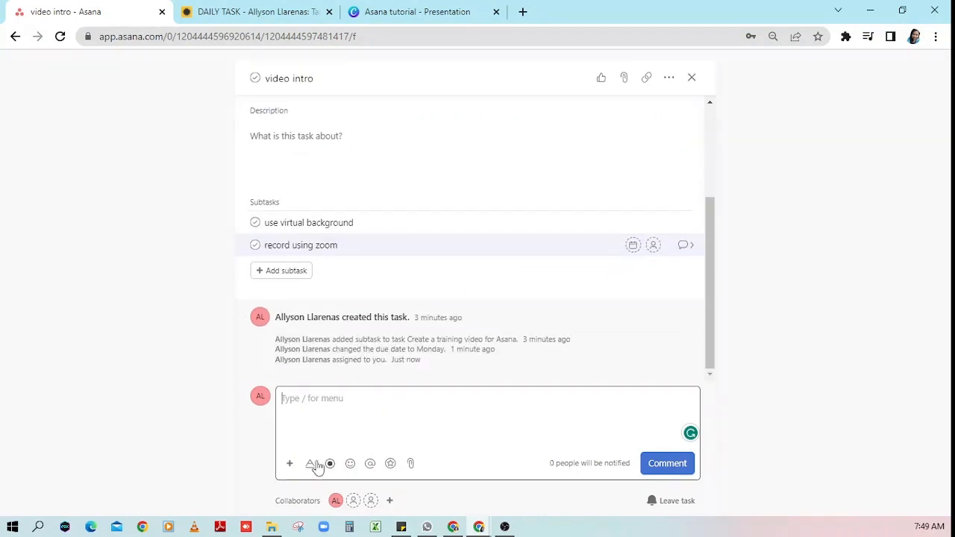
{"action": "scroll", "coordinate": [531, 345], "scroll_direction": "up", "scroll_amount": 2}
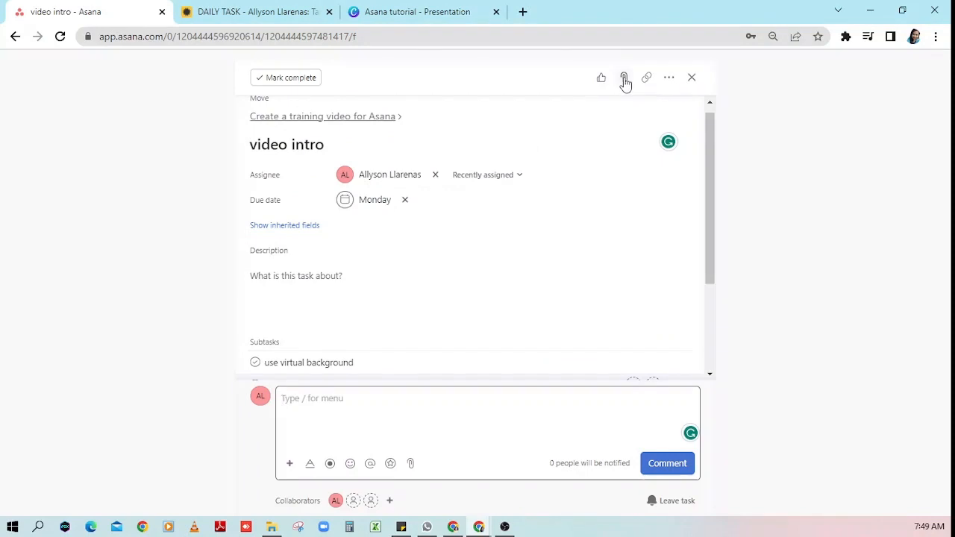
- Return to the parent training-video task and attach the camera stock photo from your computer
{"action": "left_click", "coordinate": [693, 80]}
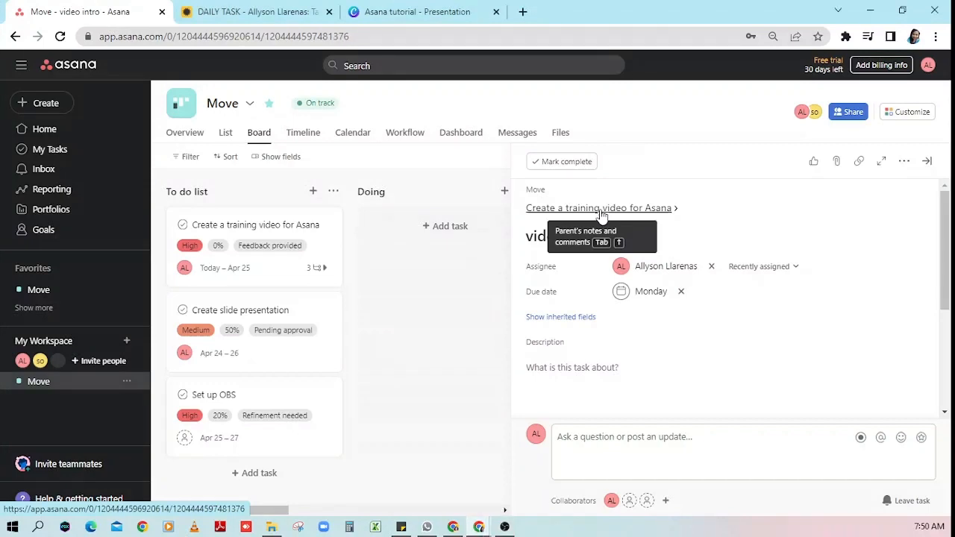
{"action": "left_click", "coordinate": [601, 209]}
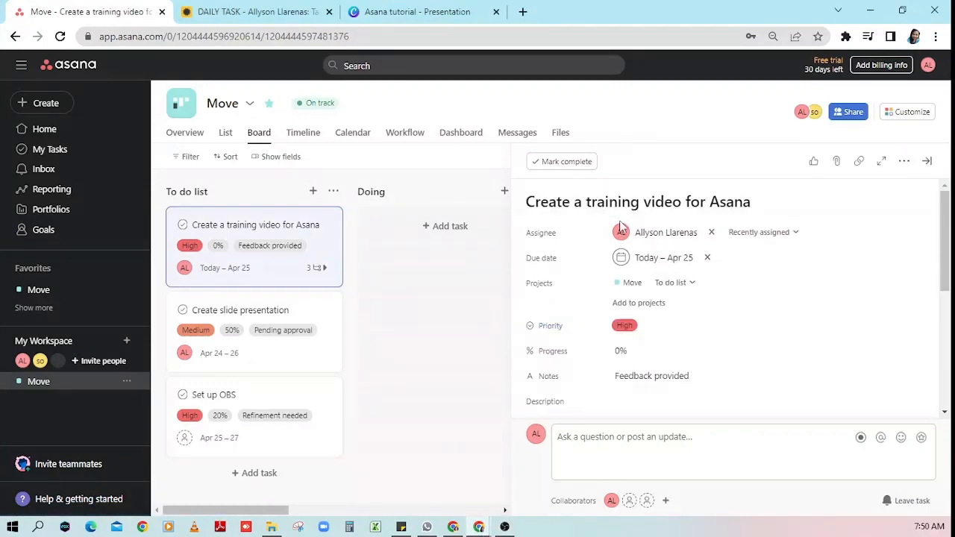
{"action": "left_click", "coordinate": [837, 164]}
{"action": "left_click", "coordinate": [862, 207]}
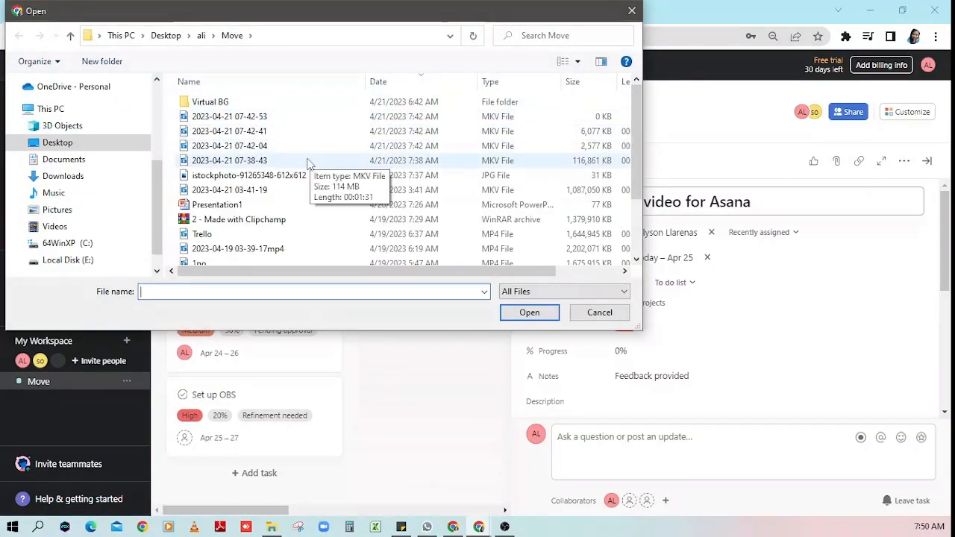
{"action": "double_click", "coordinate": [291, 177]}
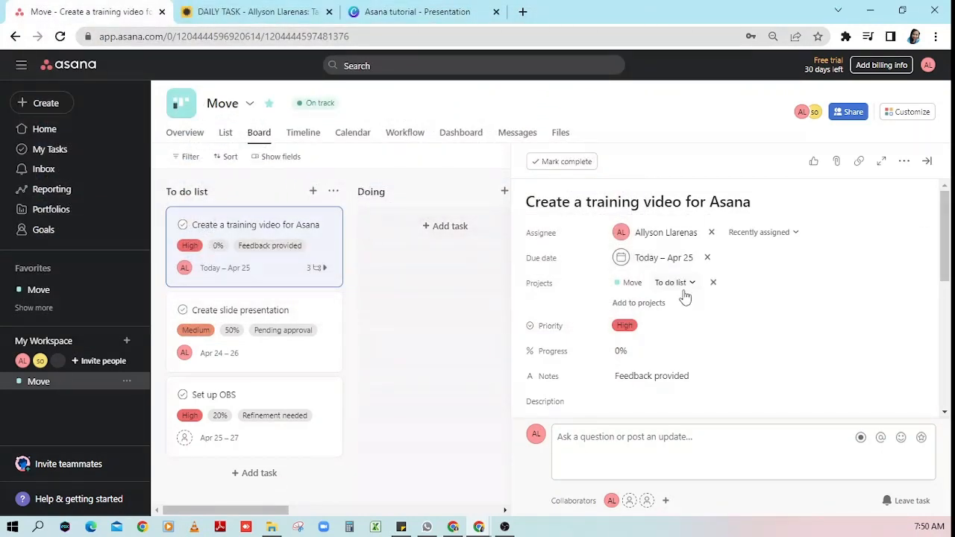
{"action": "scroll", "coordinate": [690, 303], "scroll_direction": "down", "scroll_amount": 1}
{"action": "scroll", "coordinate": [692, 304], "scroll_direction": "down", "scroll_amount": 1}
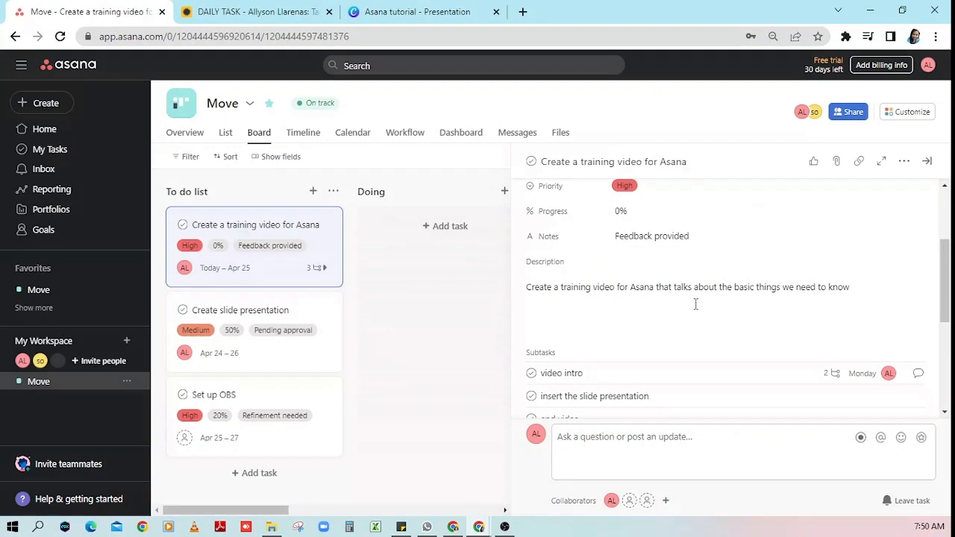
{"action": "scroll", "coordinate": [694, 303], "scroll_direction": "down", "scroll_amount": 3}
{"action": "scroll", "coordinate": [701, 307], "scroll_direction": "down", "scroll_amount": 4}
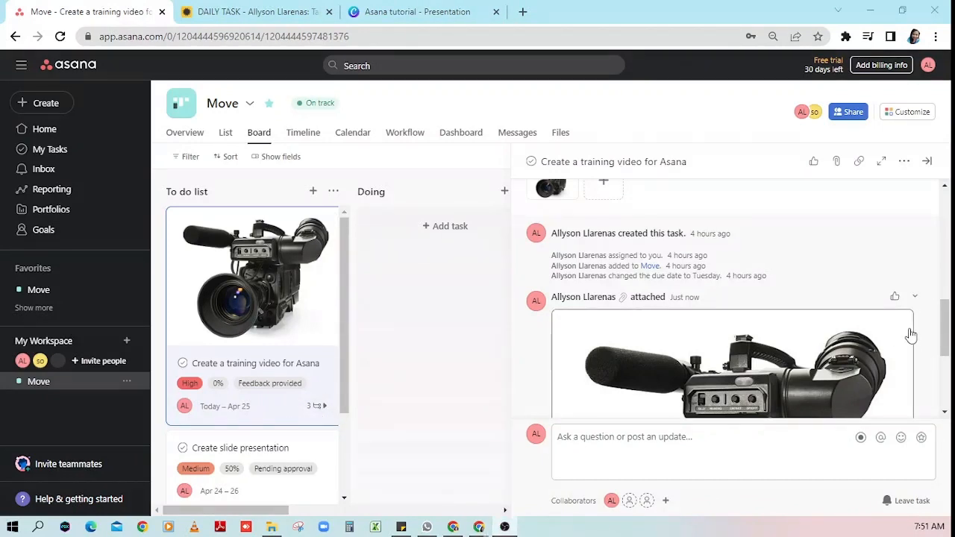
- Drag the training-video card into Doing and delete the 'Set up OBS' task
{"action": "left_click", "coordinate": [925, 162]}
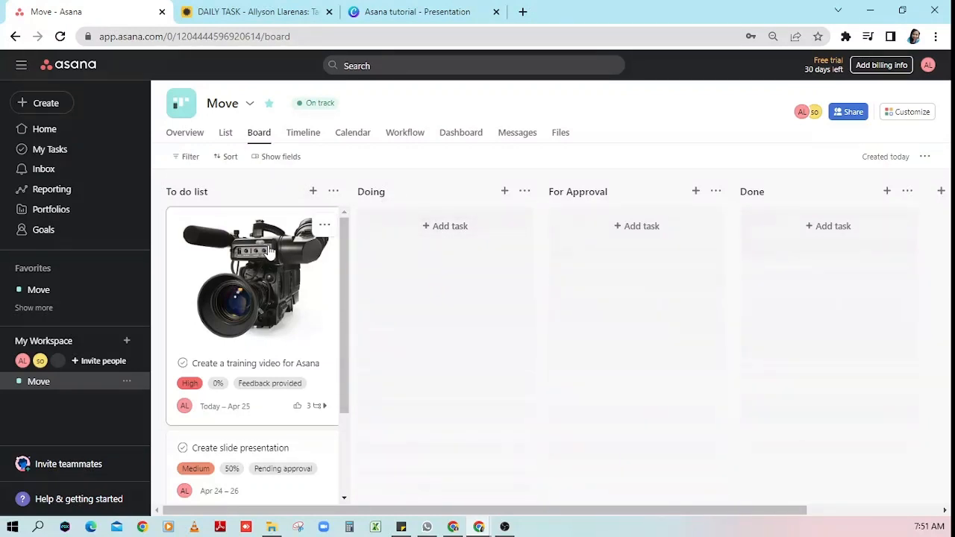
{"action": "left_click_drag", "start_coordinate": [270, 252], "coordinate": [442, 249]}
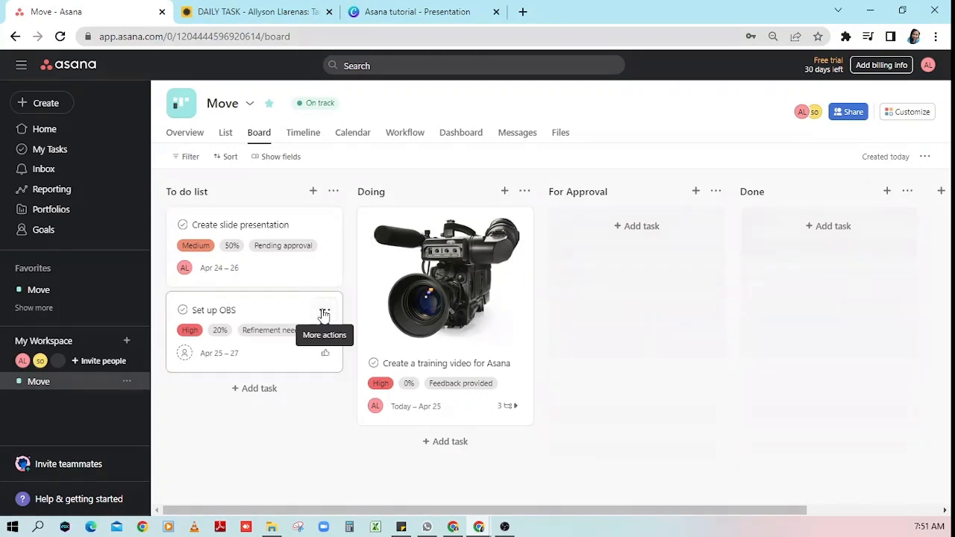
{"action": "left_click", "coordinate": [324, 312]}
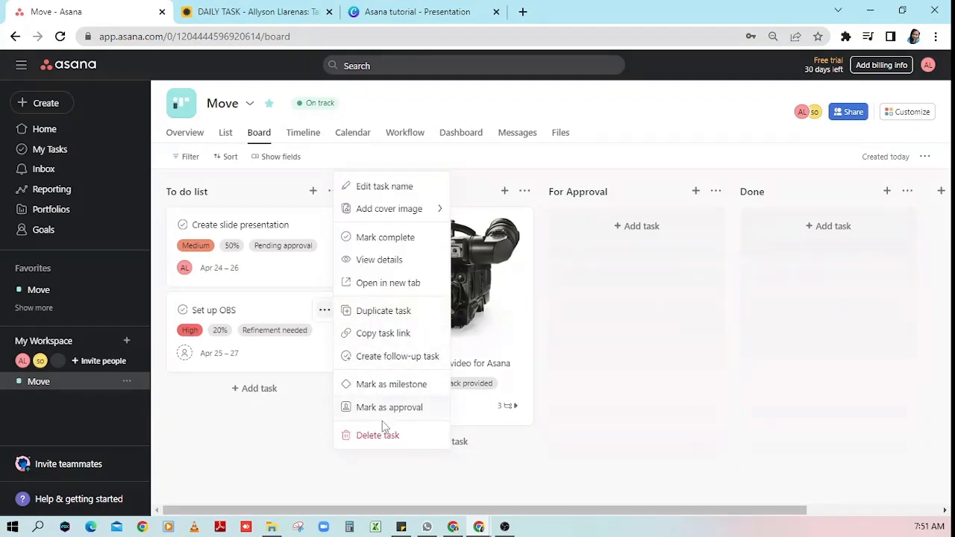
{"action": "left_click", "coordinate": [382, 439]}
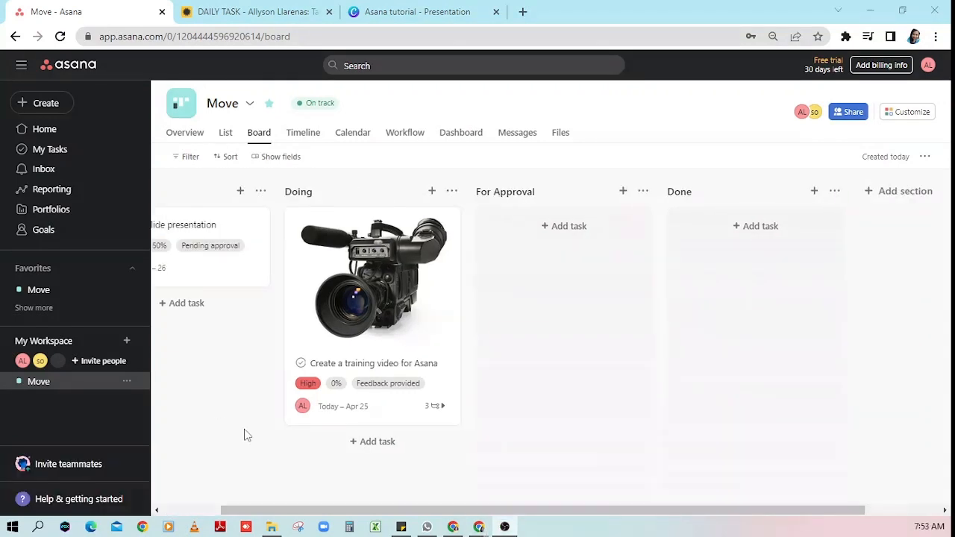
- Open 'Create a training video for Asana', review its details, and mark it complete
{"action": "left_click", "coordinate": [361, 279]}
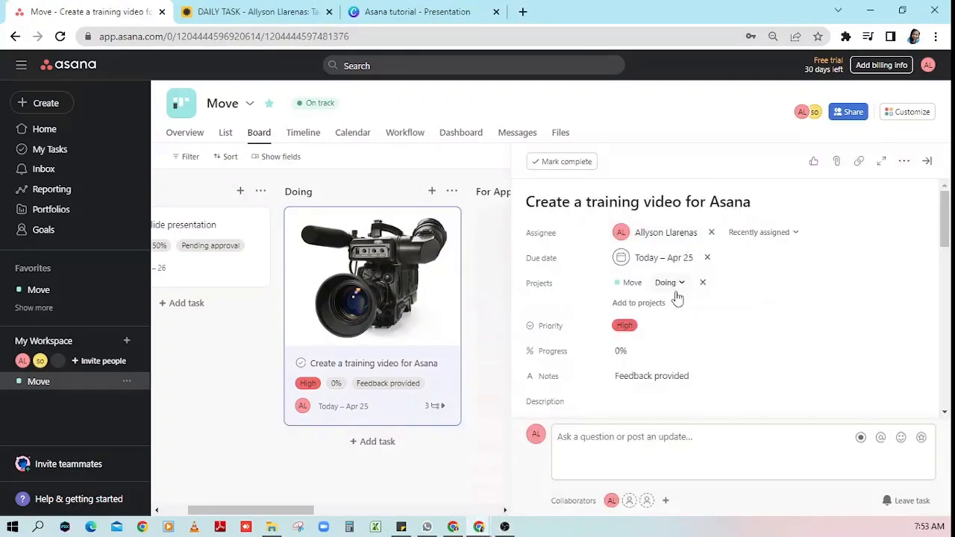
{"action": "scroll", "coordinate": [675, 298], "scroll_direction": "down", "scroll_amount": 3}
{"action": "scroll", "coordinate": [657, 317], "scroll_direction": "down", "scroll_amount": 1}
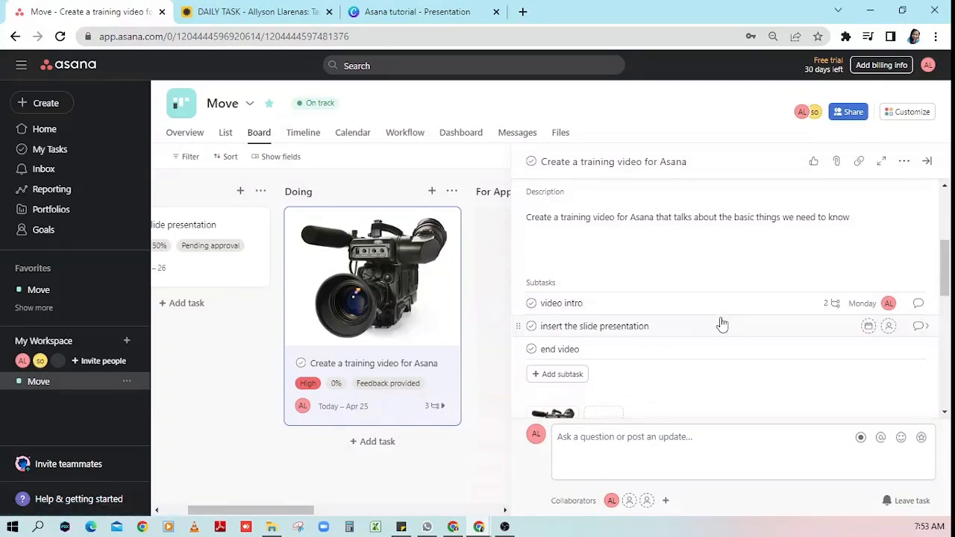
{"action": "scroll", "coordinate": [720, 323], "scroll_direction": "down", "scroll_amount": 1}
{"action": "scroll", "coordinate": [720, 324], "scroll_direction": "down", "scroll_amount": 6}
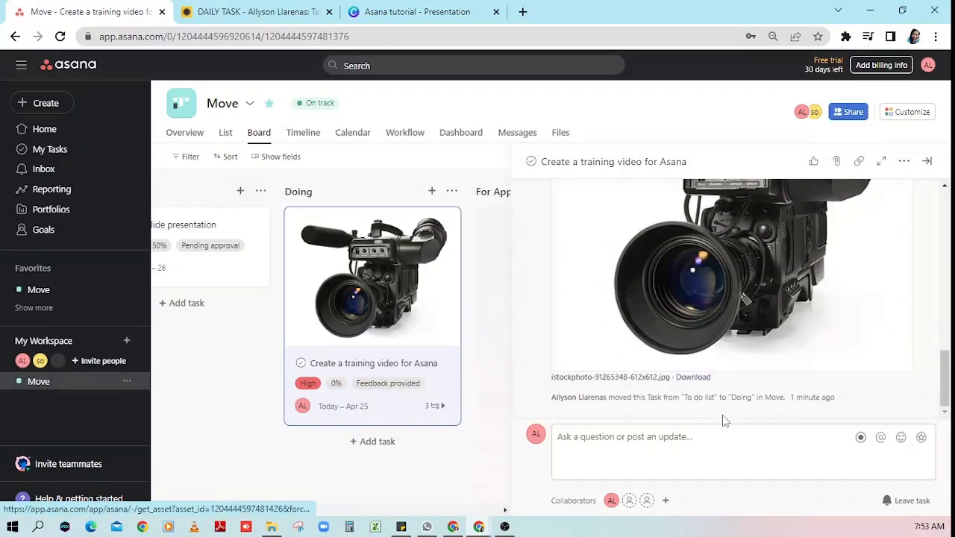
{"action": "scroll", "coordinate": [718, 416], "scroll_direction": "up", "scroll_amount": 1}
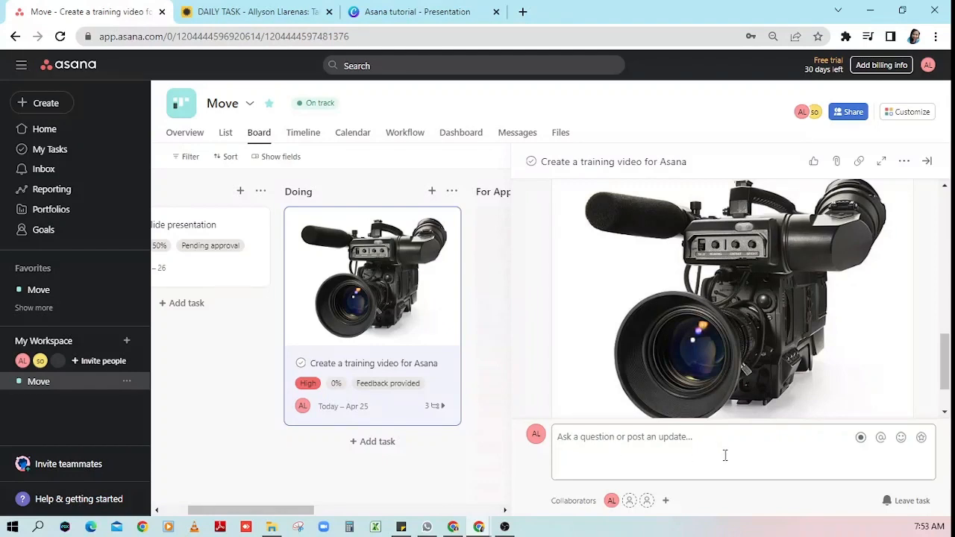
{"action": "scroll", "coordinate": [739, 373], "scroll_direction": "up", "scroll_amount": 6}
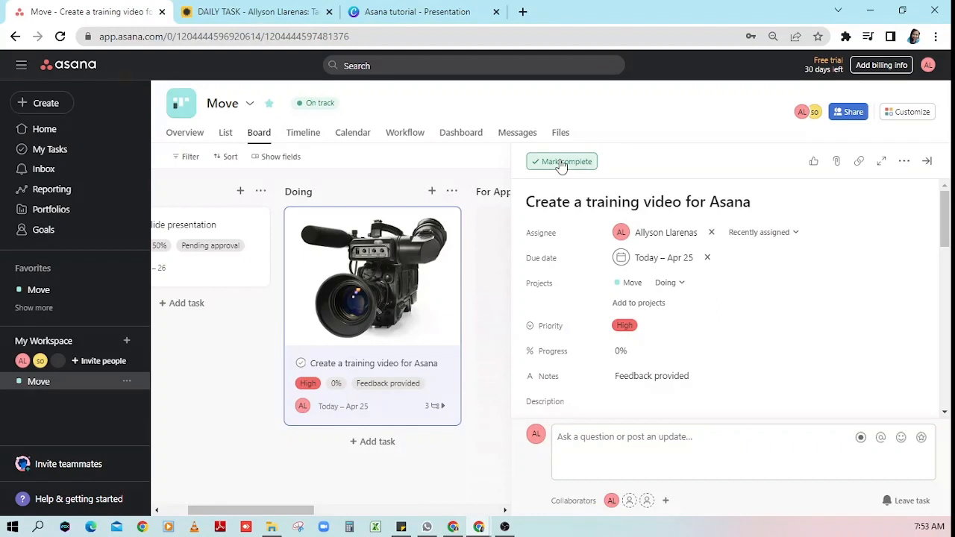
{"action": "left_click", "coordinate": [561, 163]}
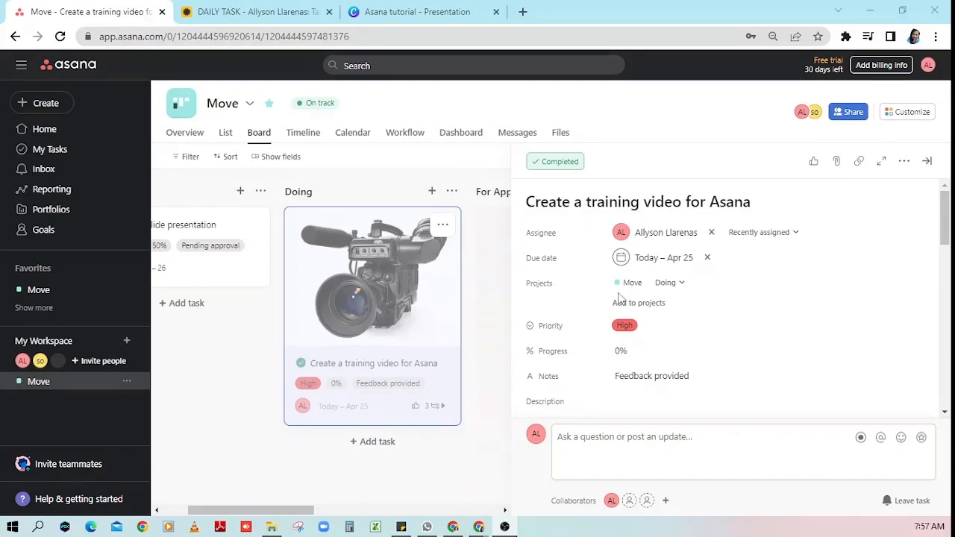
- Close the task pane and drag the completed training-video card into For Approval
{"action": "left_click", "coordinate": [930, 162]}
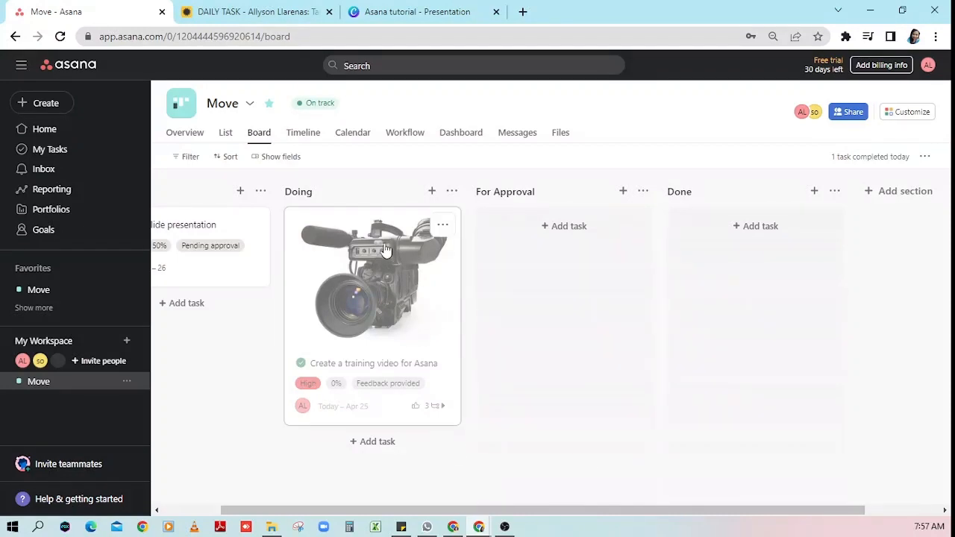
{"action": "left_click_drag", "start_coordinate": [355, 292], "coordinate": [529, 275]}
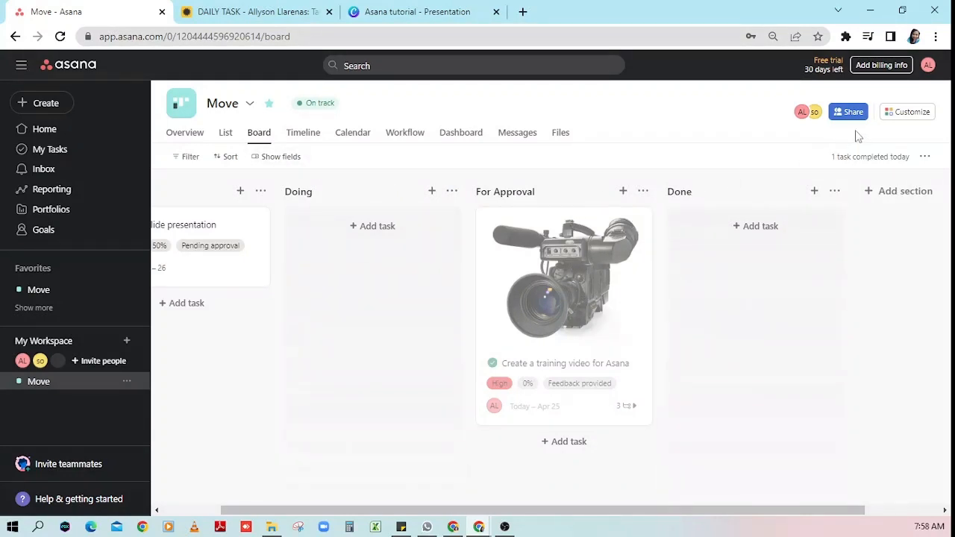
- Browse the Customize panel's Rules, Apps, Forms and Task Templates sections, then close it
{"action": "left_click", "coordinate": [910, 117]}
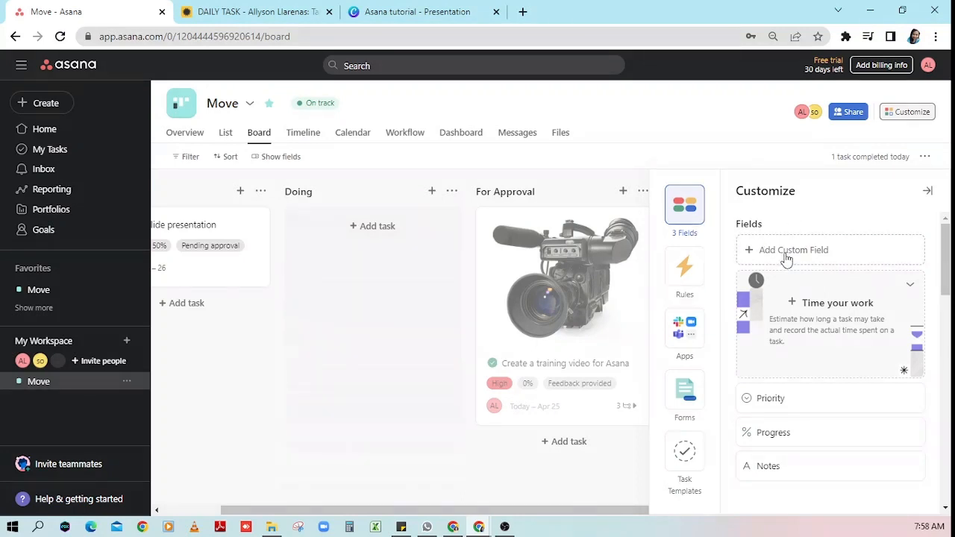
{"action": "scroll", "coordinate": [801, 321], "scroll_direction": "down", "scroll_amount": 1}
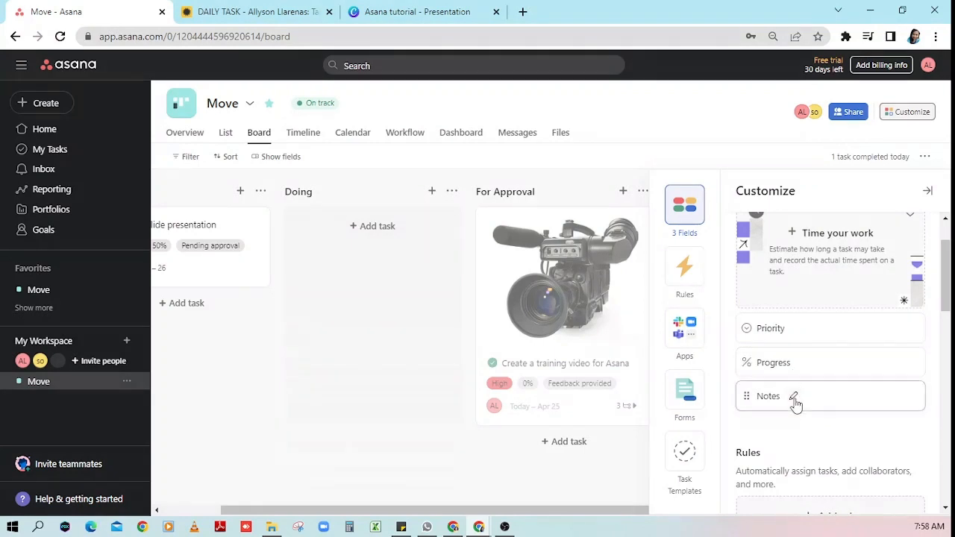
{"action": "scroll", "coordinate": [809, 404], "scroll_direction": "down", "scroll_amount": 3}
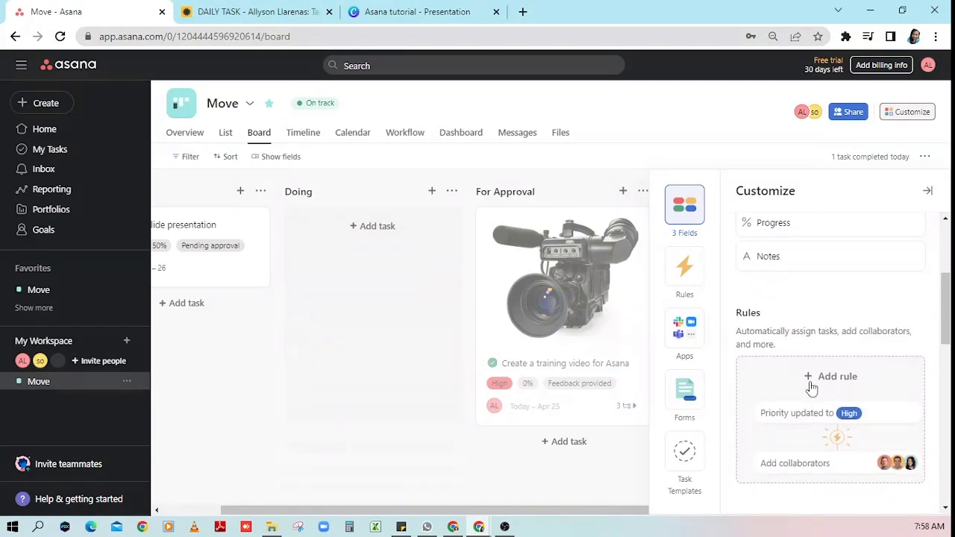
{"action": "left_click", "coordinate": [694, 279]}
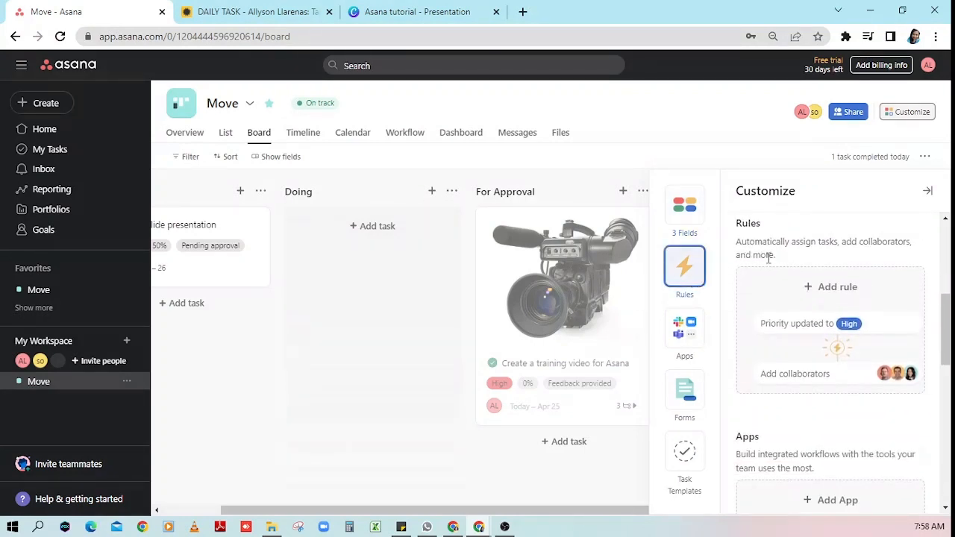
{"action": "left_click", "coordinate": [679, 342]}
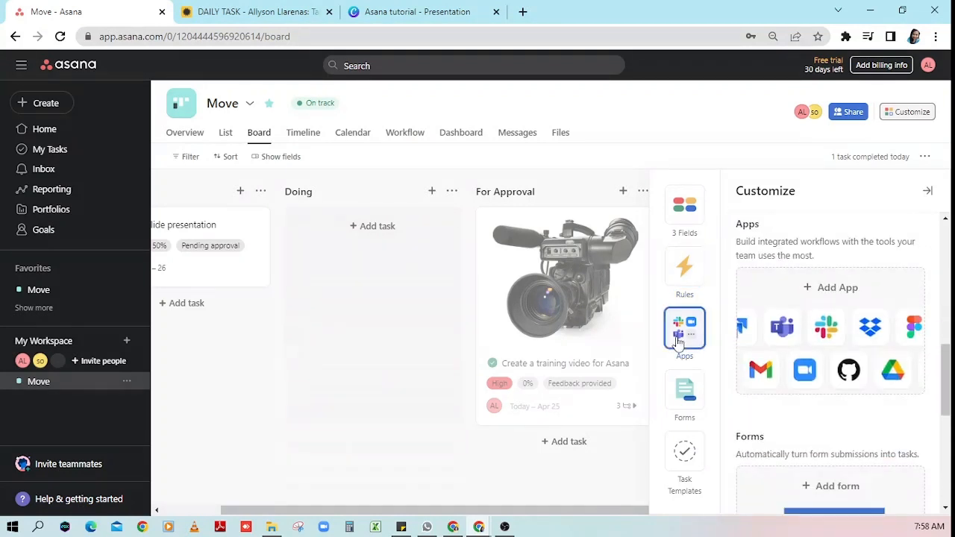
{"action": "left_click", "coordinate": [685, 392]}
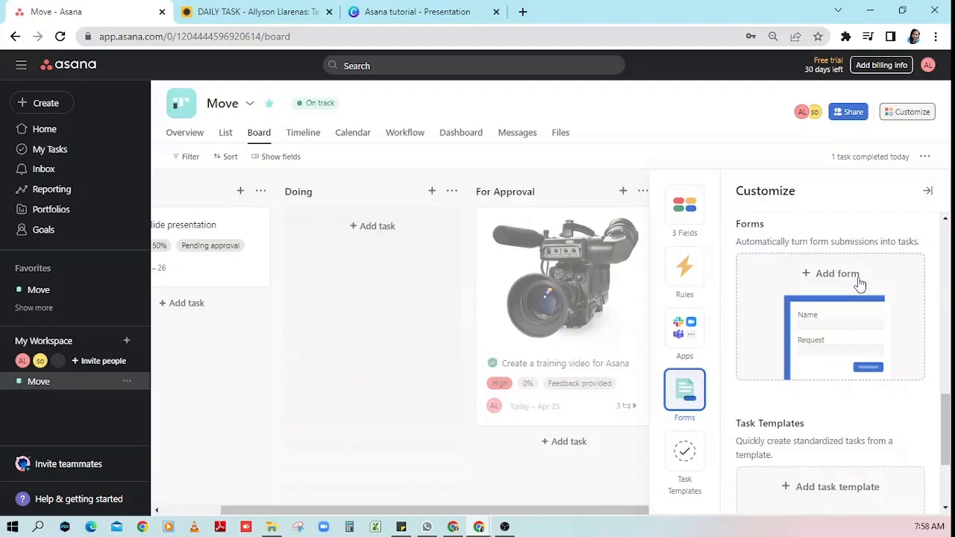
{"action": "left_click", "coordinate": [684, 462]}
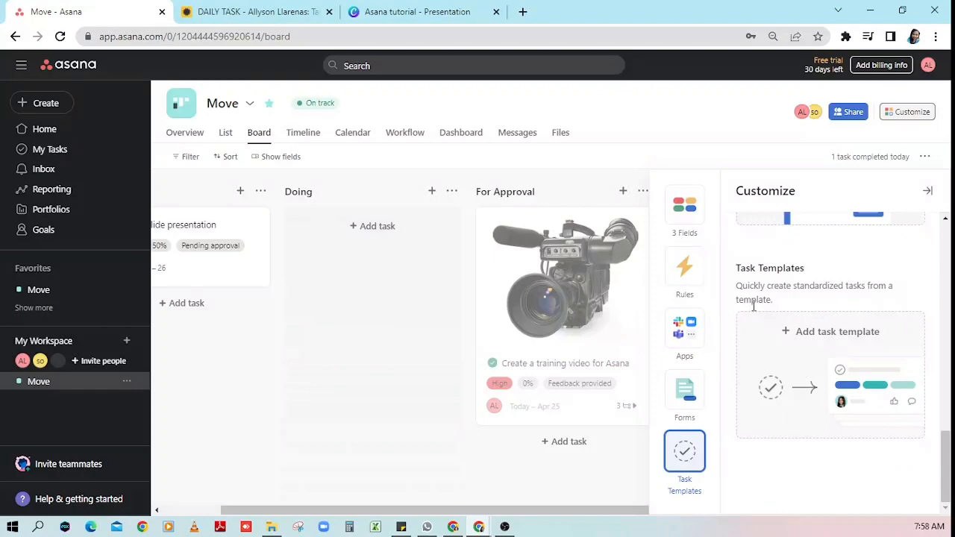
{"action": "left_click", "coordinate": [919, 112]}
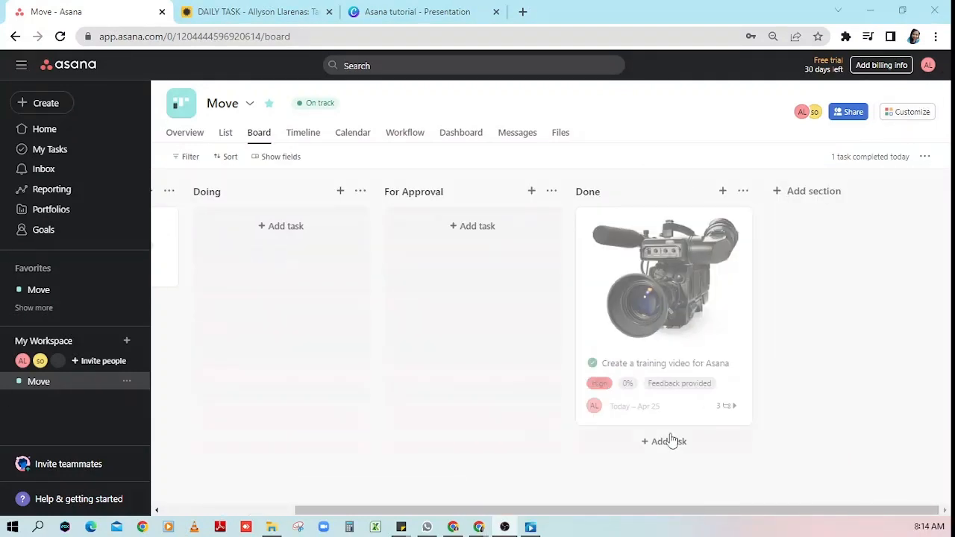
- Show the profile menu's More options: Create New Workspace and Remove me from this Workspace
{"action": "left_click", "coordinate": [929, 65]}
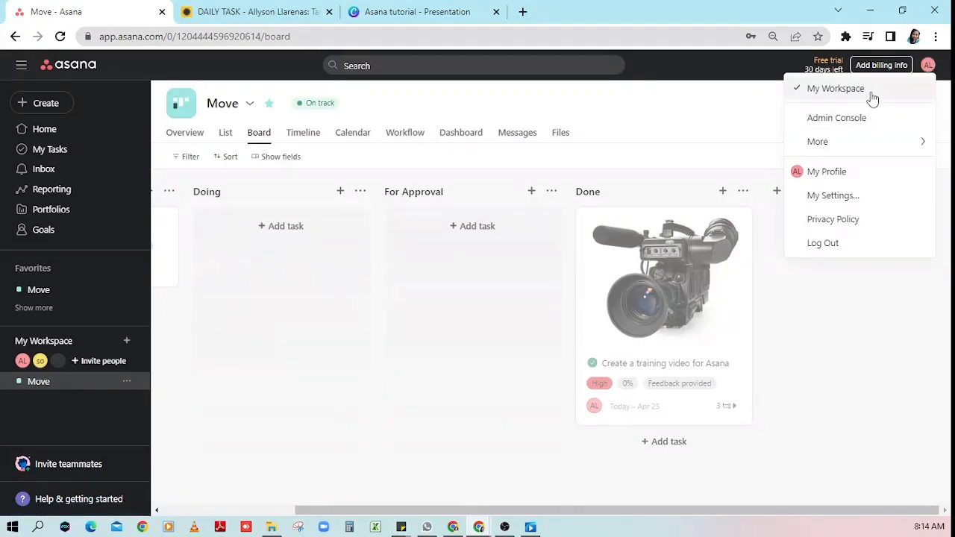
{"action": "mouse_move", "coordinate": [853, 141]}
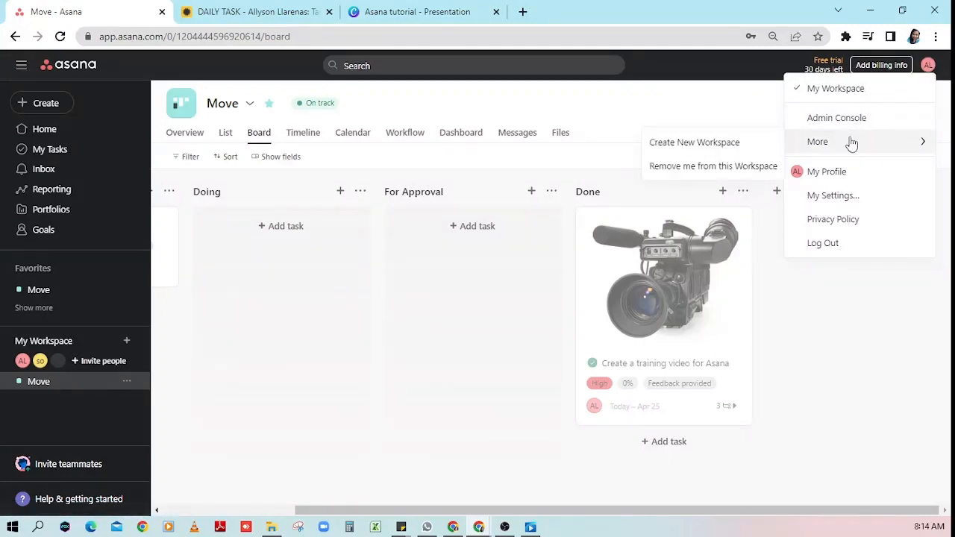